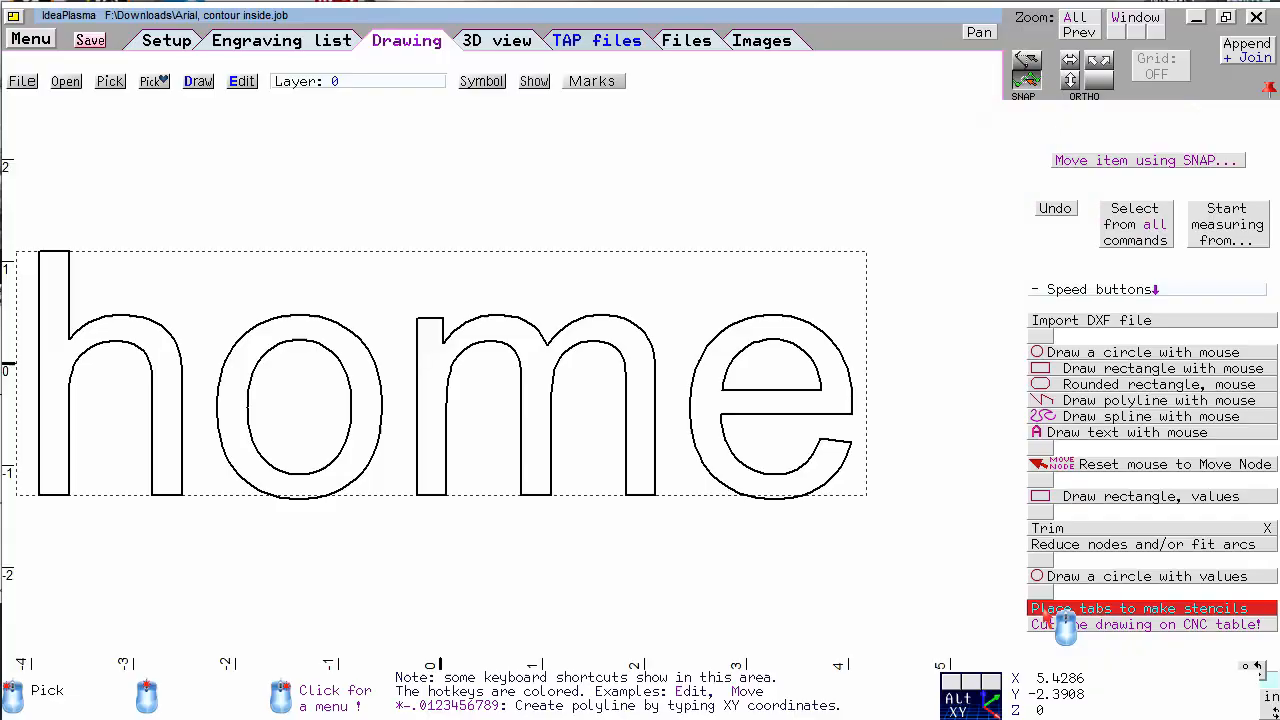
Place a 0.3-wide stencil tab across the upper curve of the letter e to bridge its enclosed area
click(1080, 610)
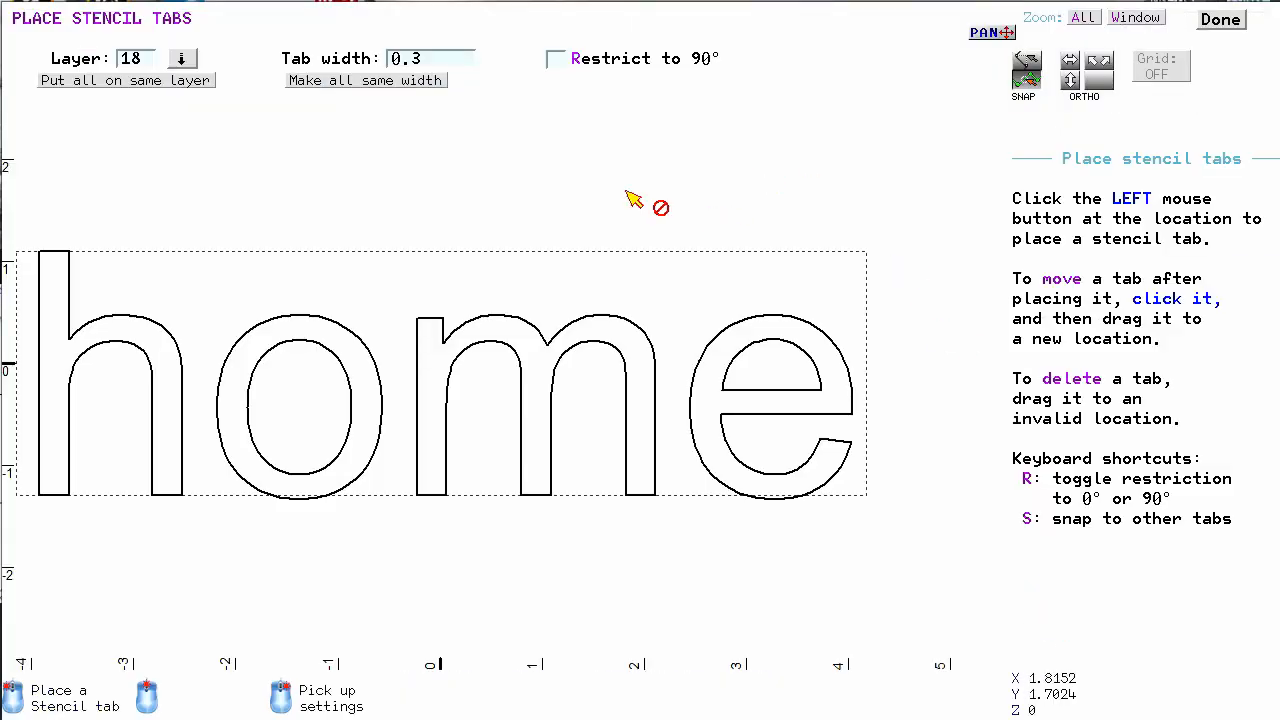
click(430, 58)
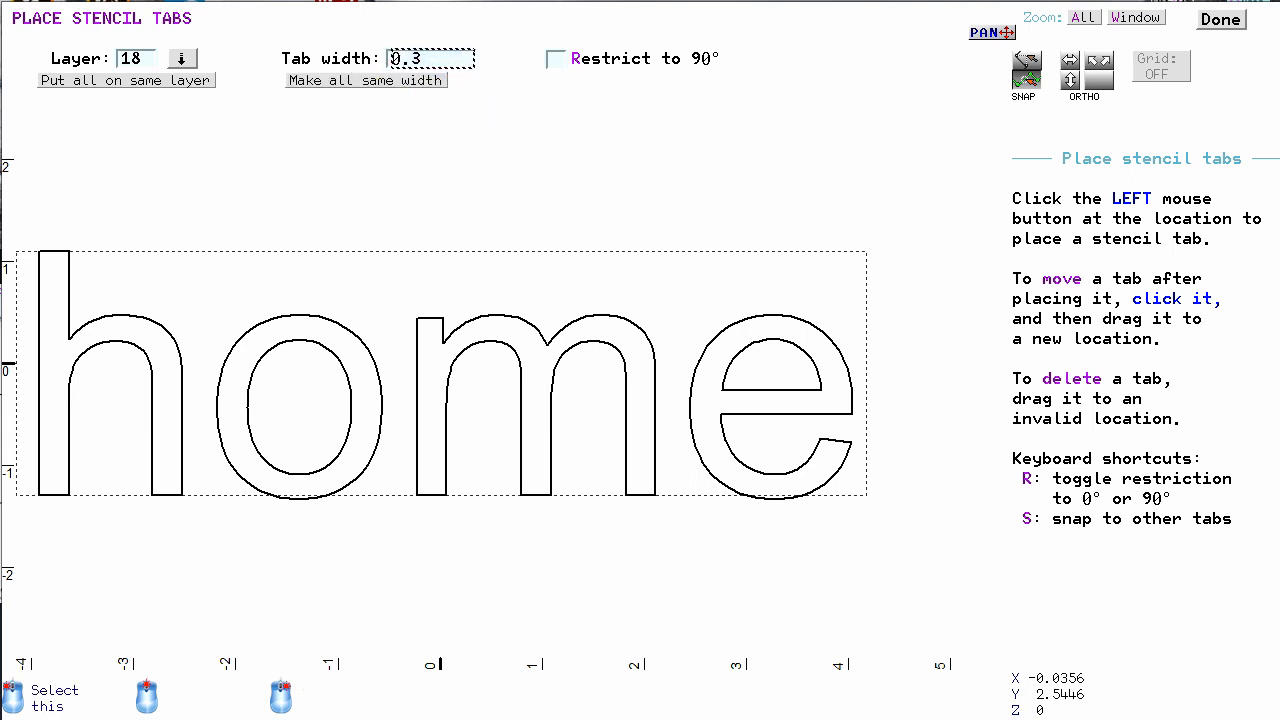
scroll(805, 345, up, 5)
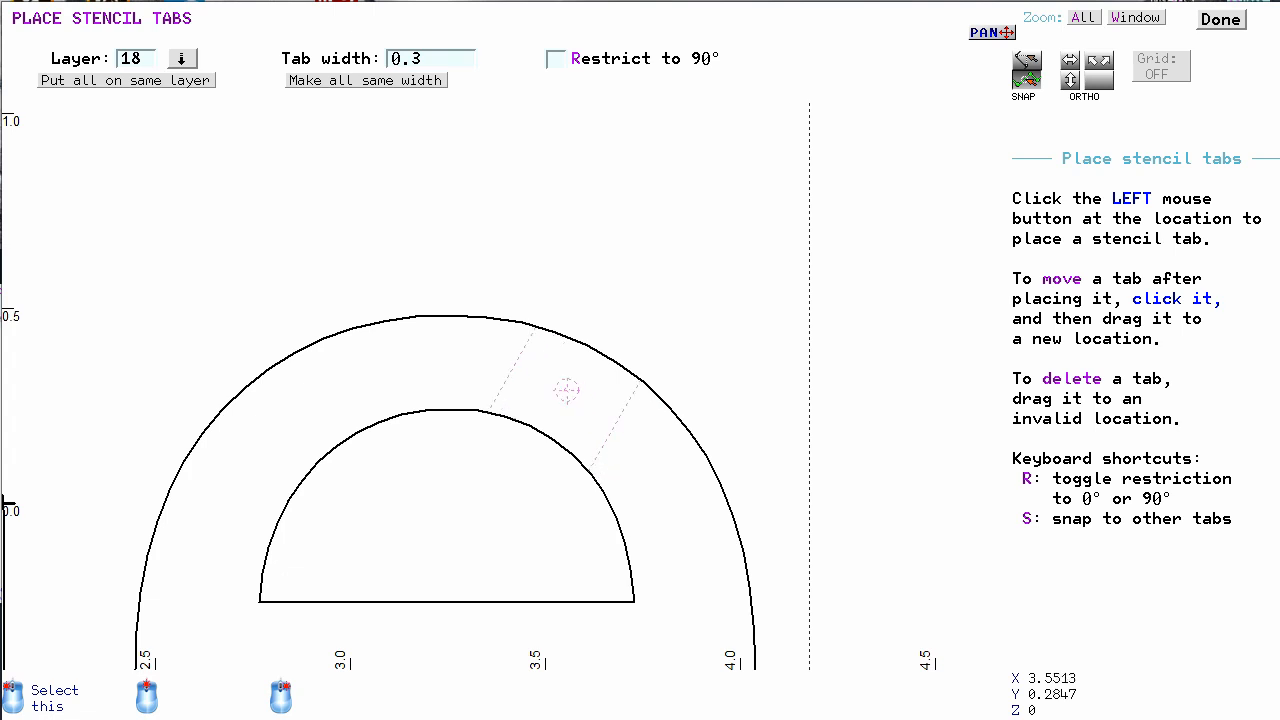
click(526, 375)
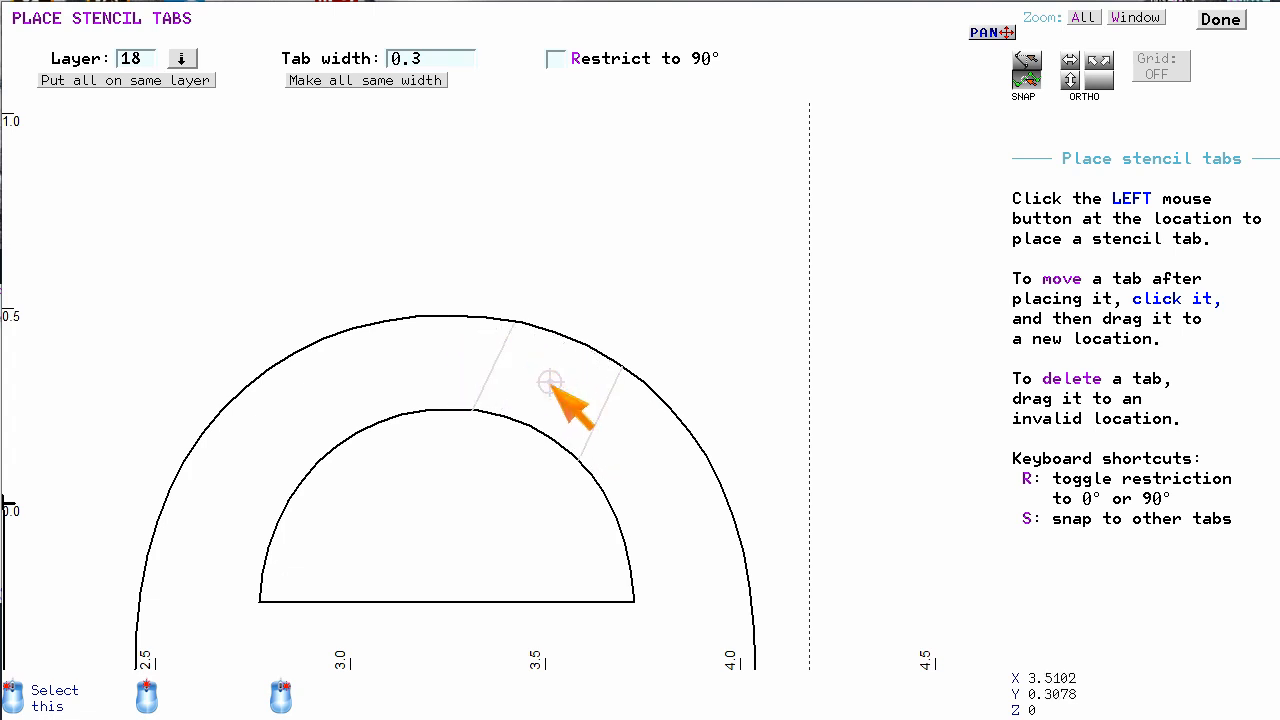
click(1220, 19)
Display the cut as a 3D model and inspect the stencil tab on the letter e up close
click(500, 41)
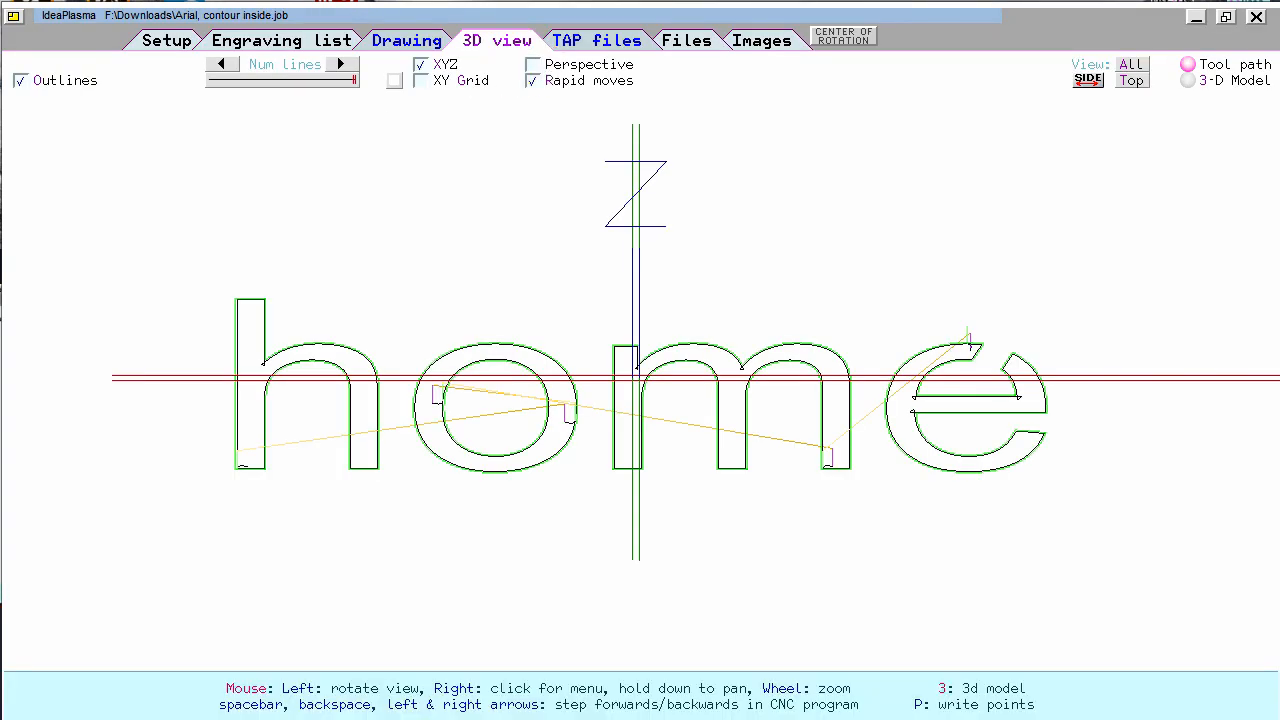
click(1188, 80)
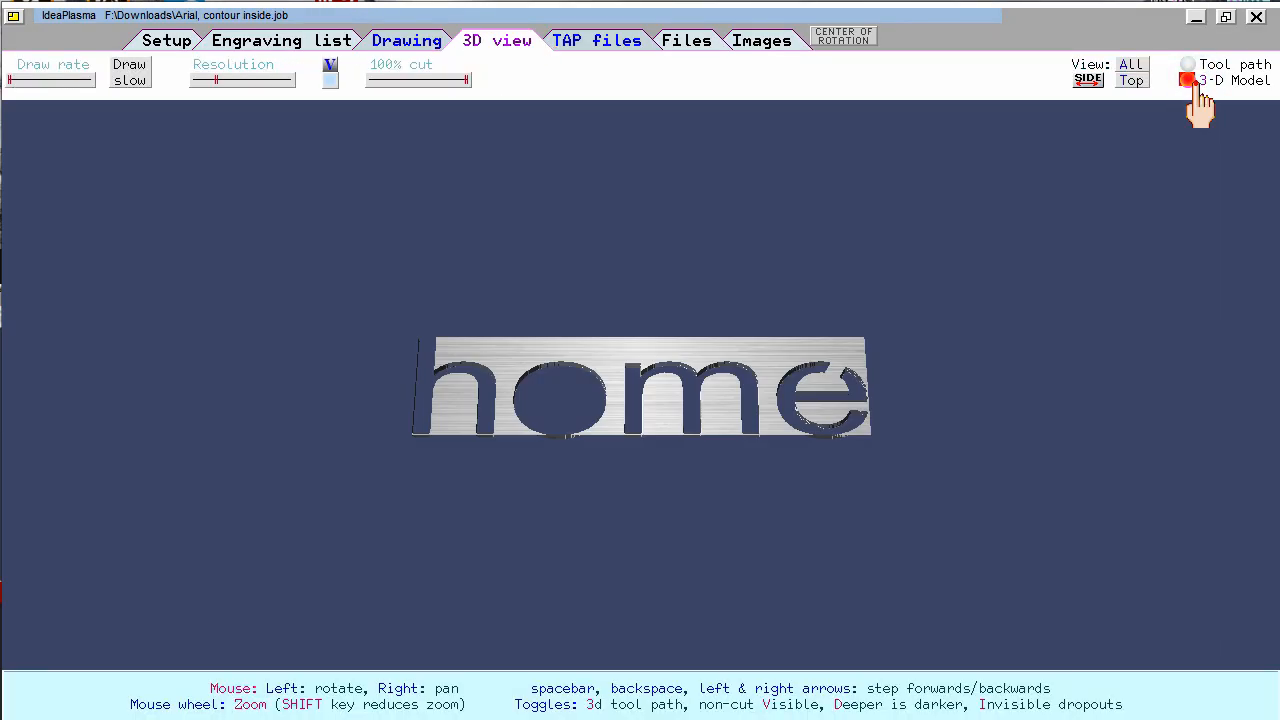
scroll(690, 480, up, 5)
drag(670, 508, 716, 497)
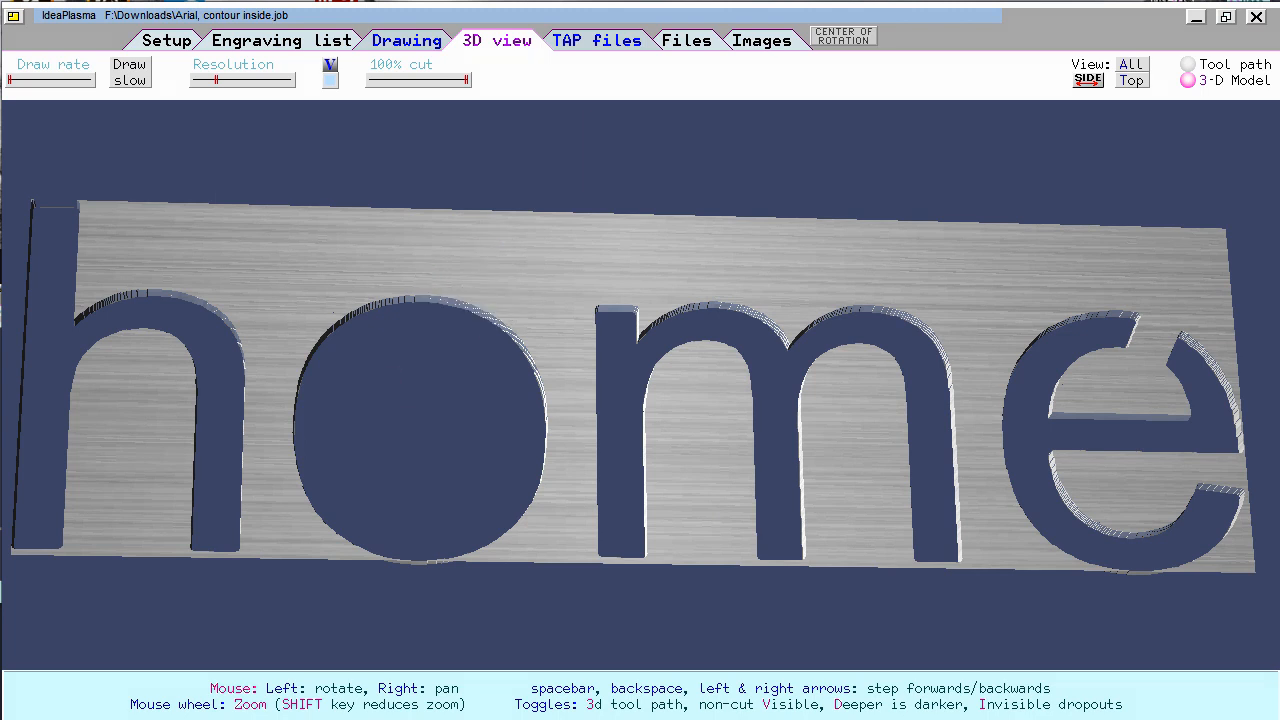
In a new, empty job, set Auto set cut directions to Yes in the setup defaults
click(407, 41)
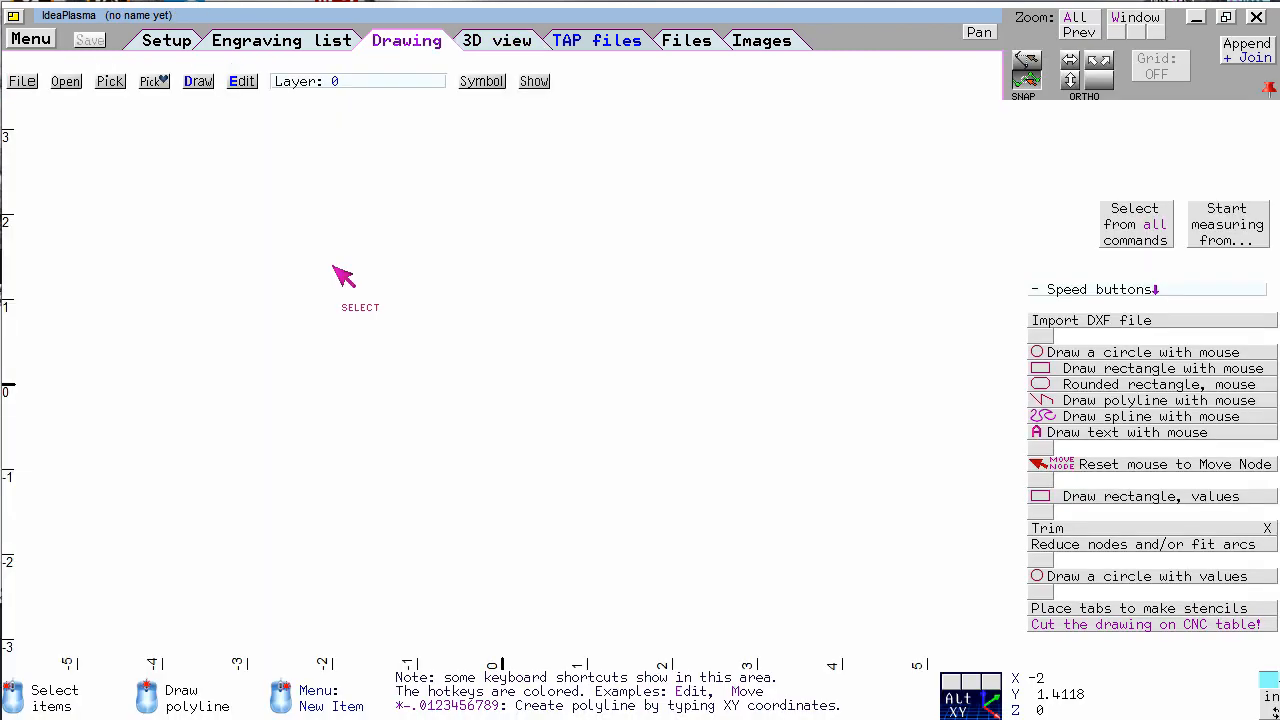
click(164, 45)
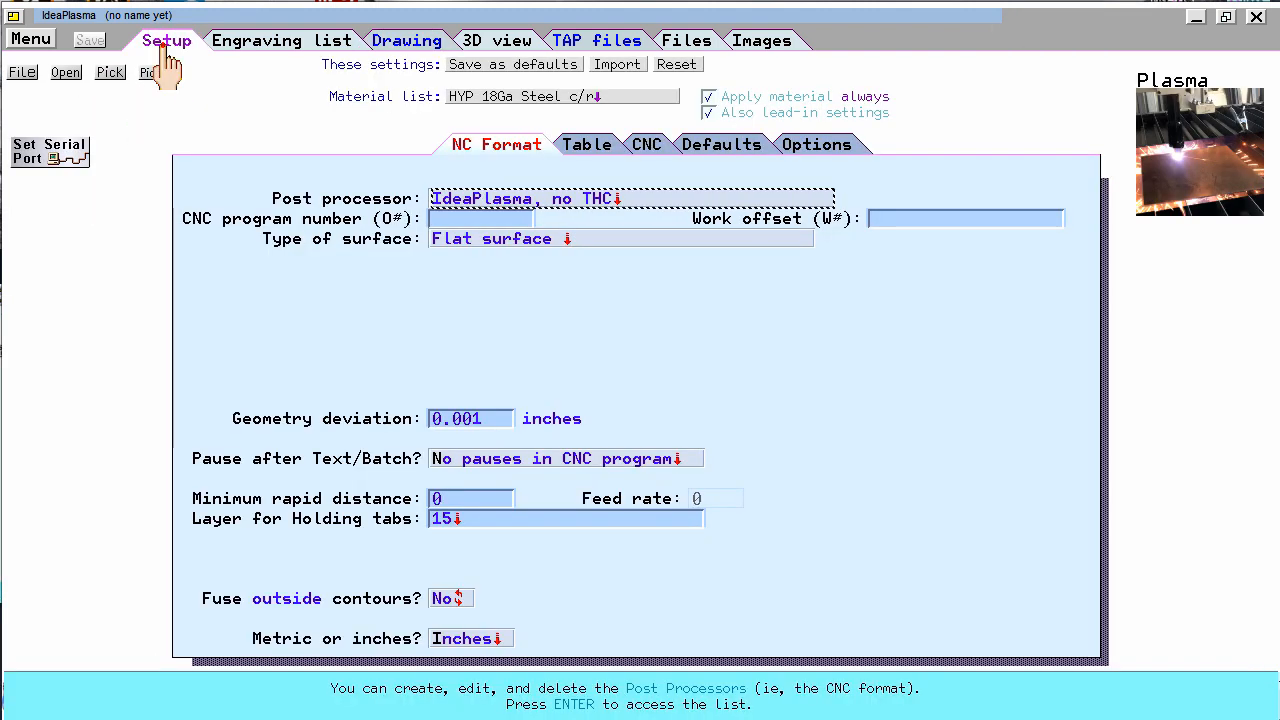
click(719, 148)
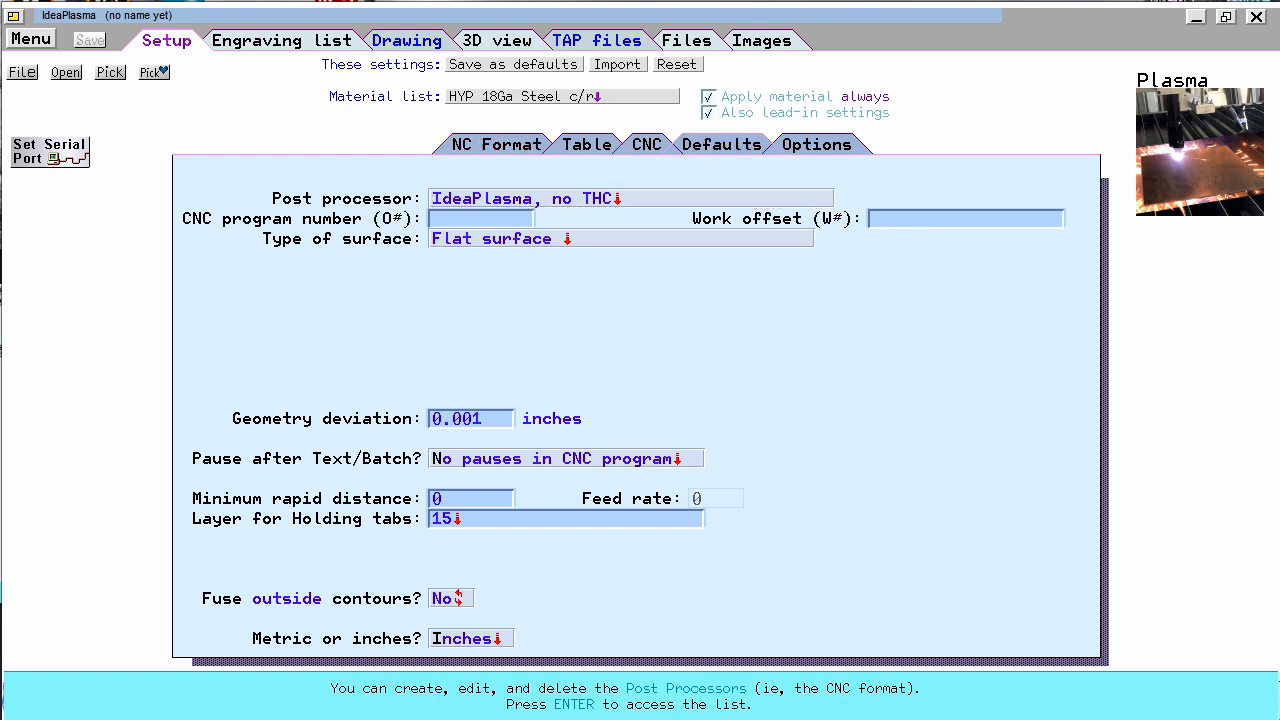
click(237, 617)
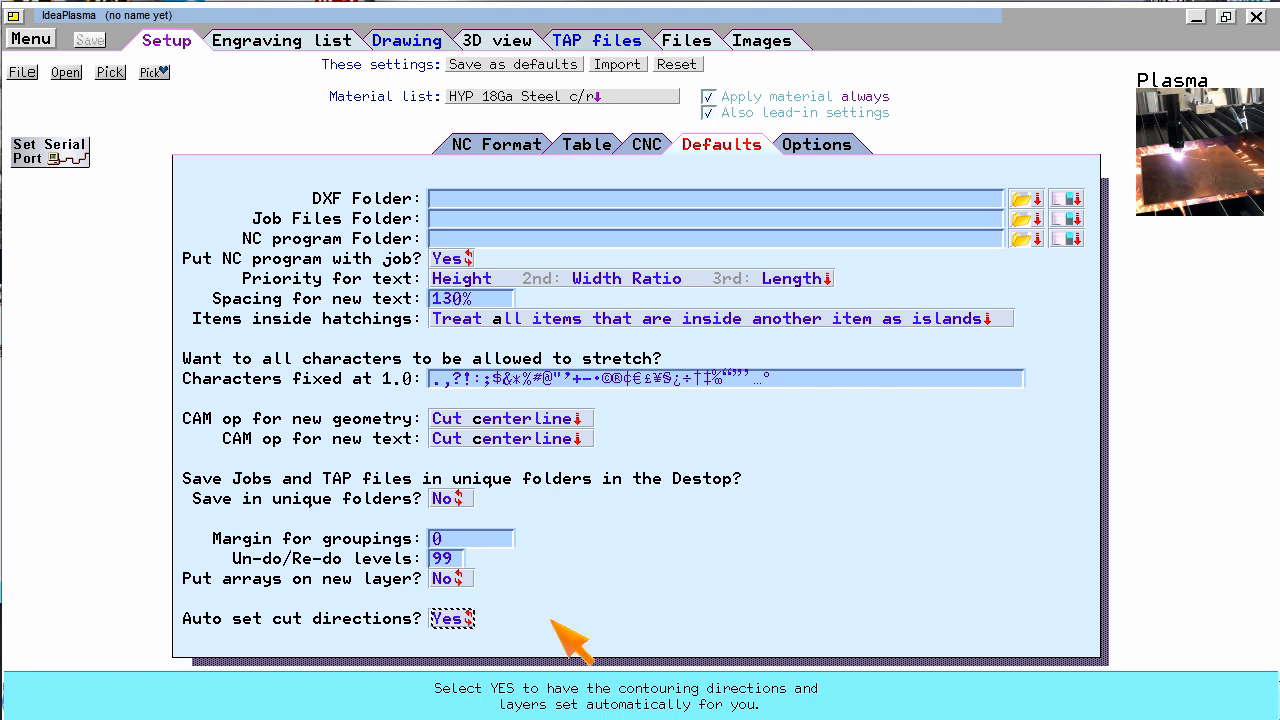
Choose HYP 18Ga Steel c/r as the material and set Fuse outside contours to Yes in the NC format settings
click(515, 103)
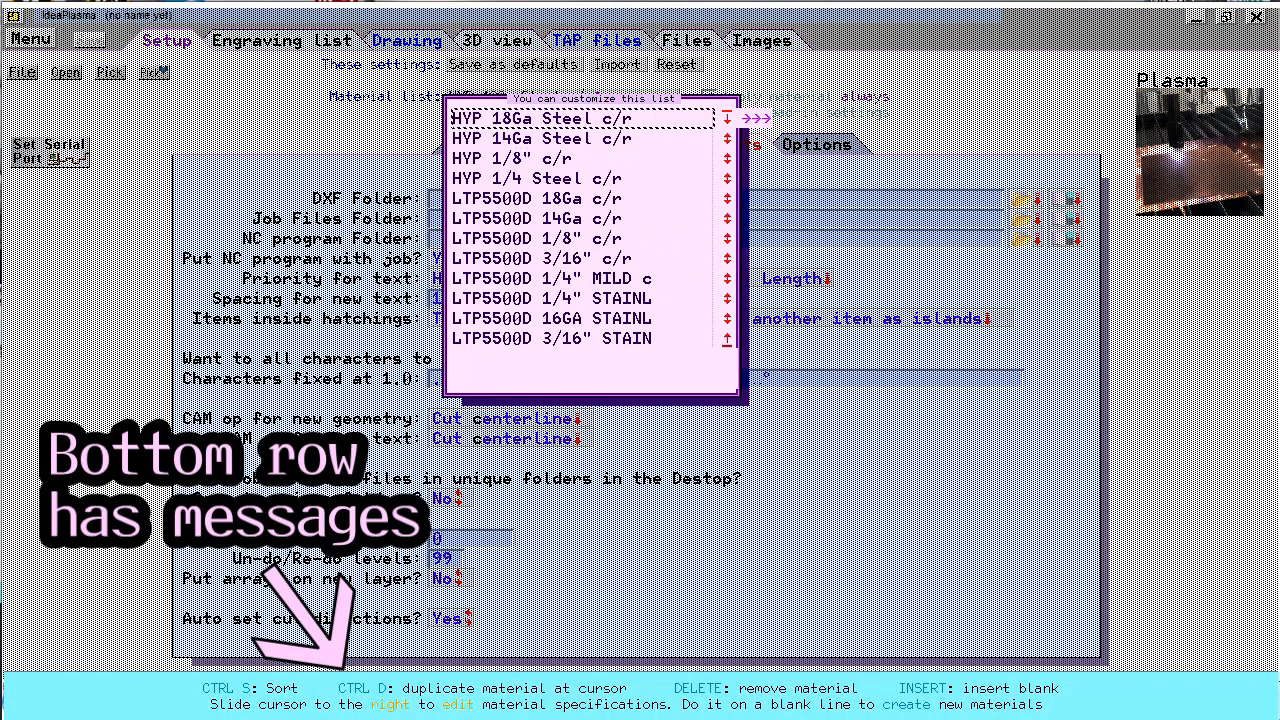
click(742, 117)
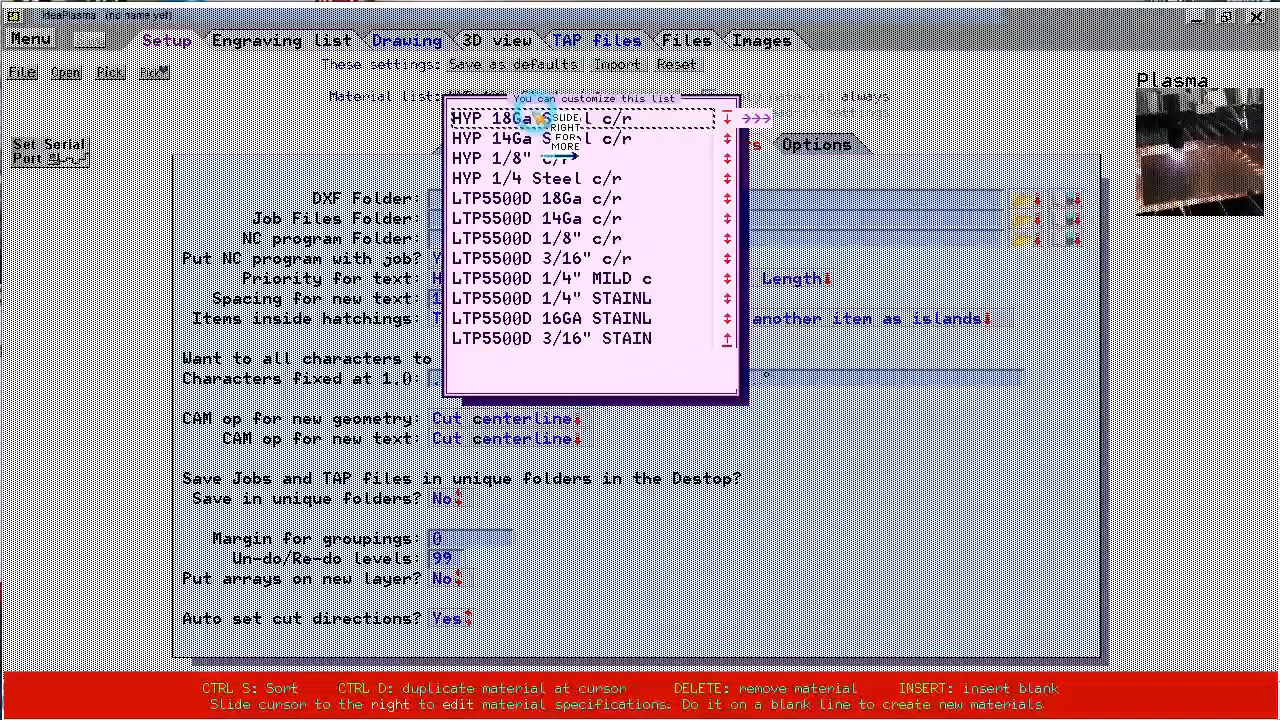
click(532, 114)
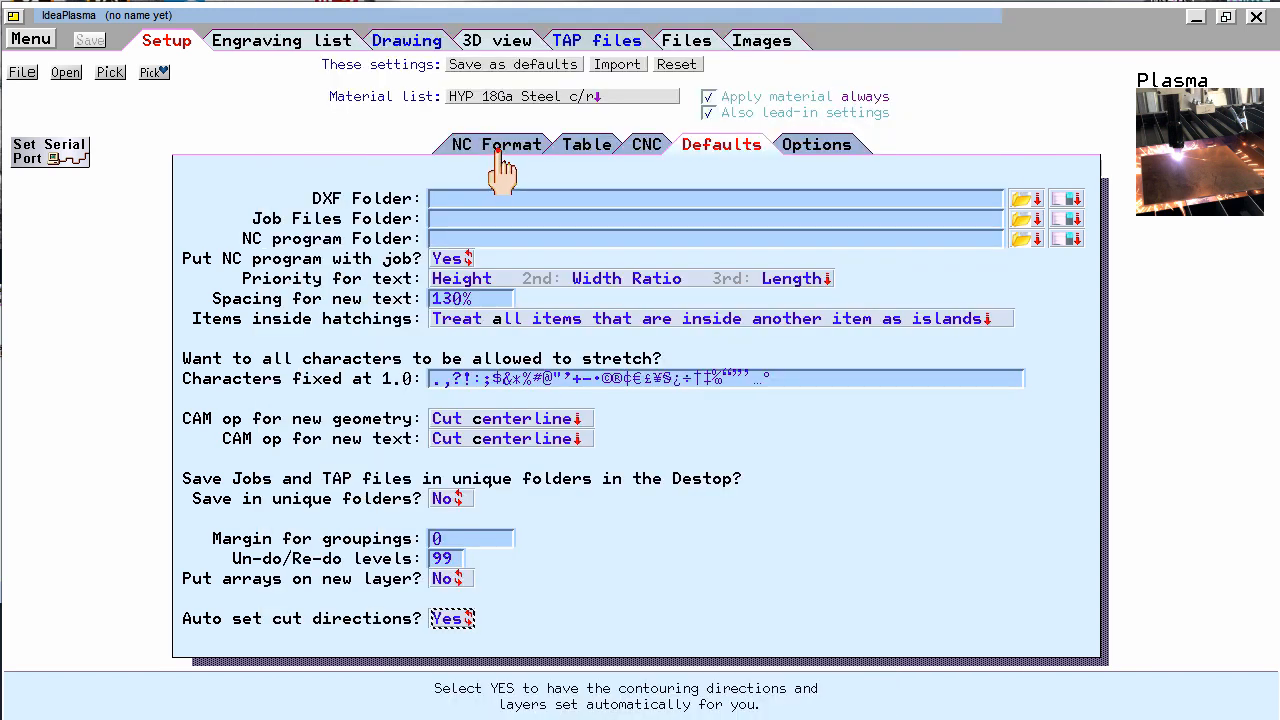
click(497, 145)
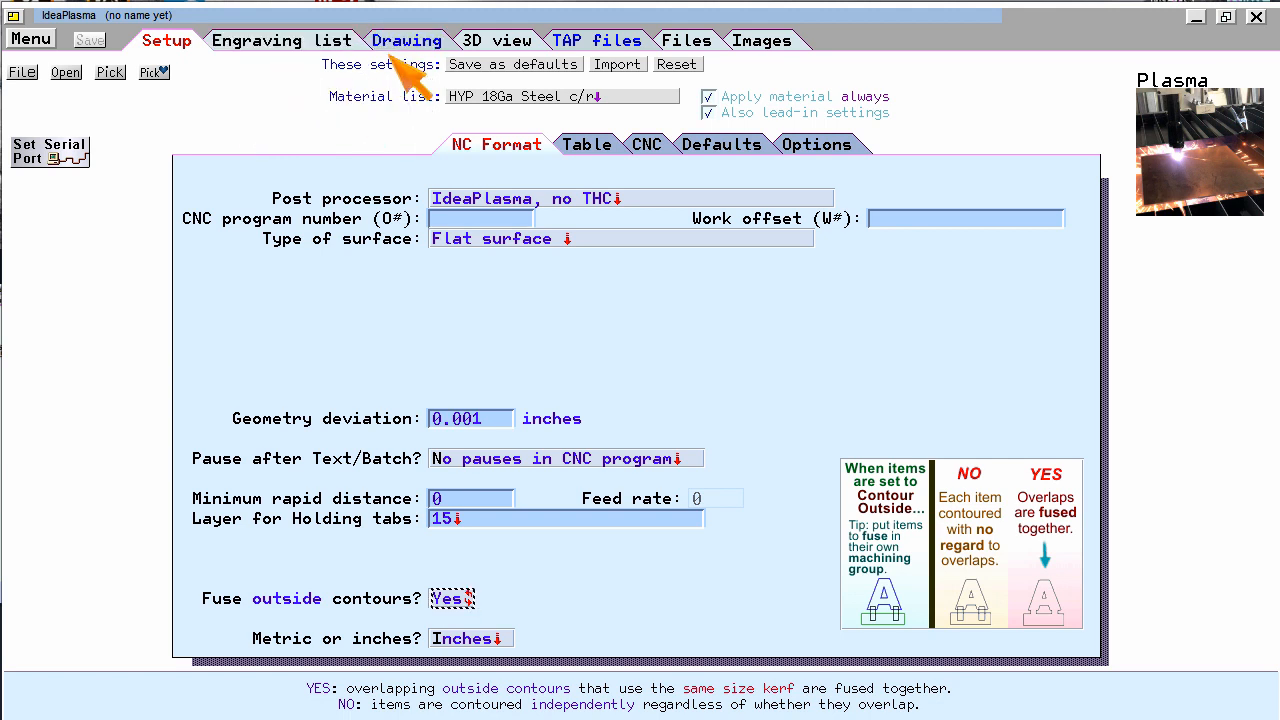
Add the text "home" as the first item of the engraving list
click(272, 44)
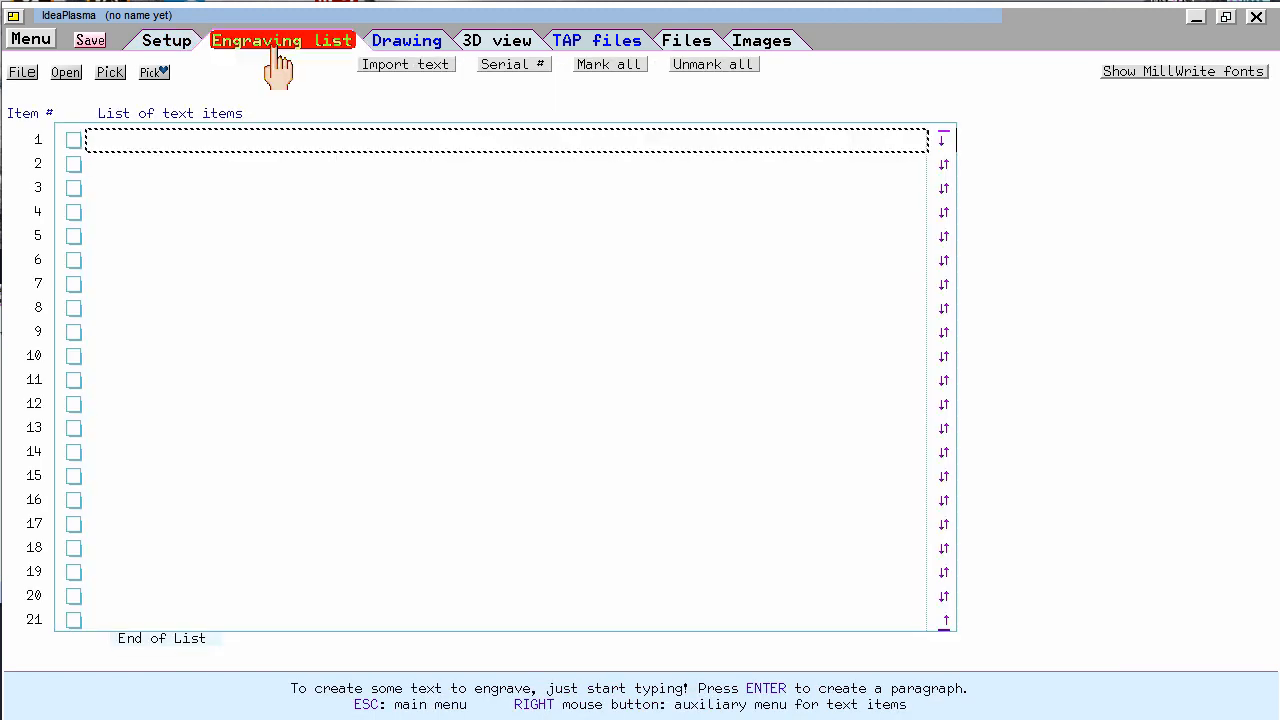
text(home)
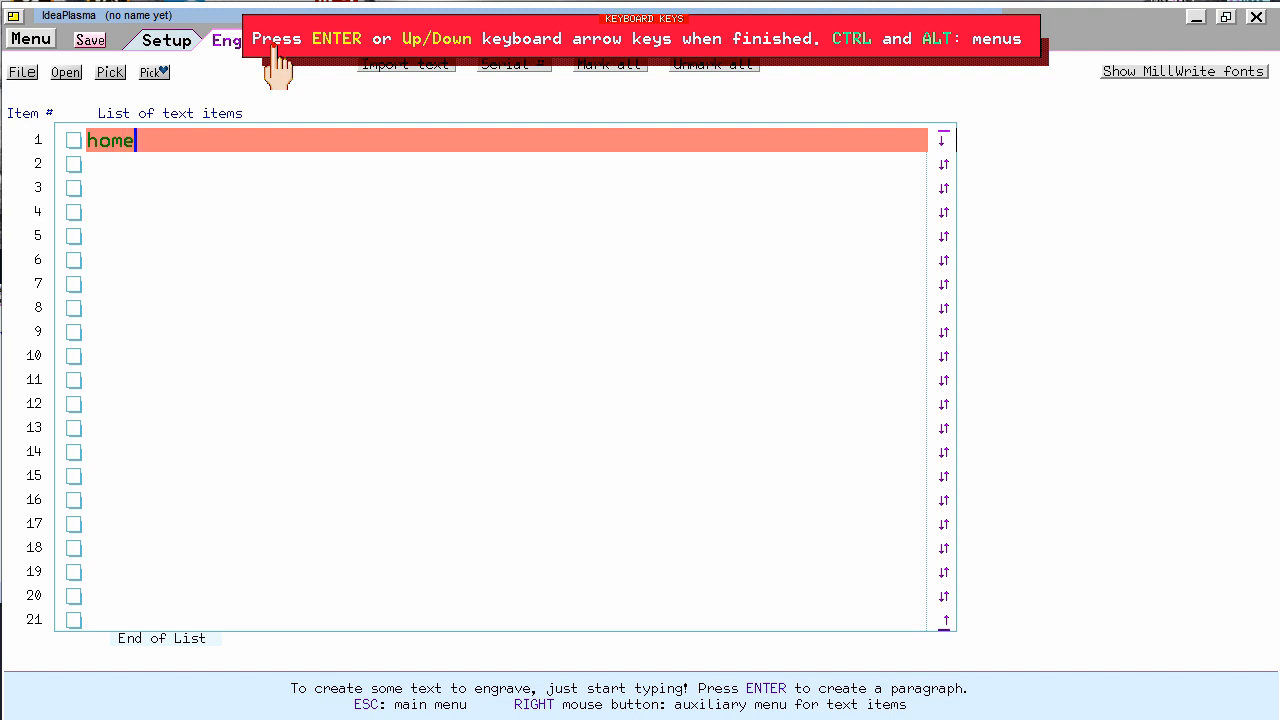
key(Return)
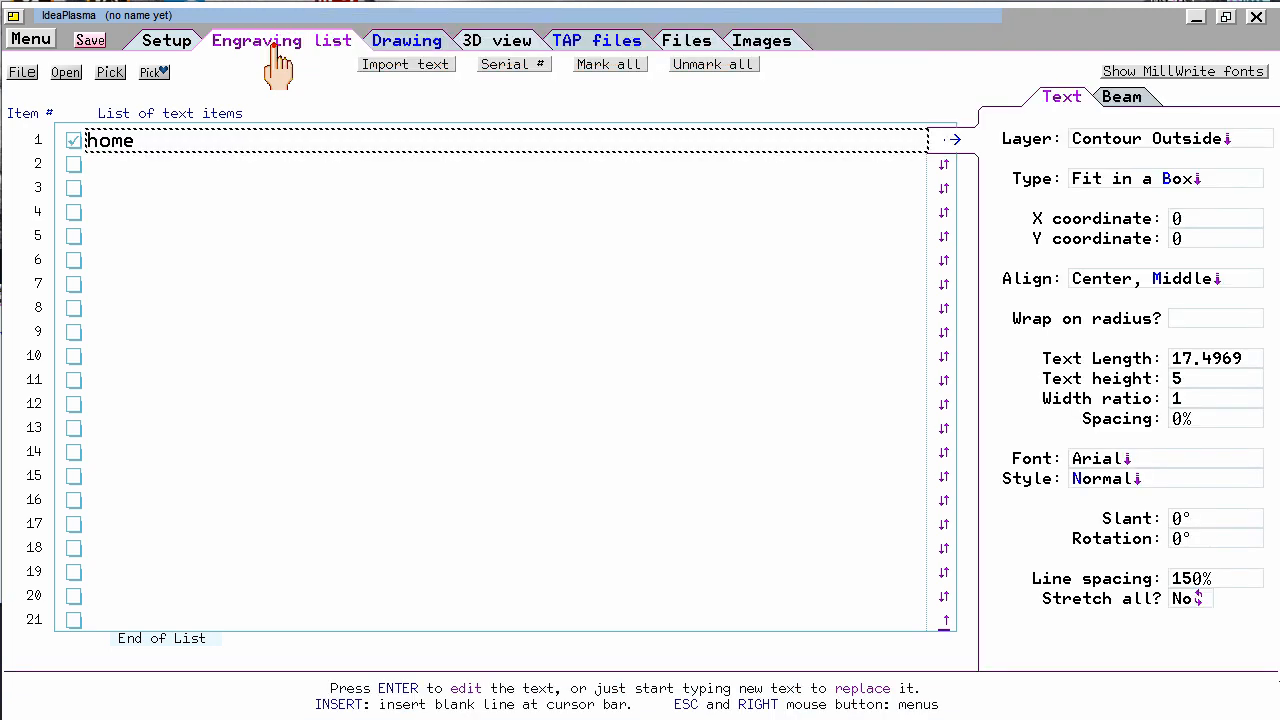
Select the "home" text in the drawing and set its text height to 6
click(388, 45)
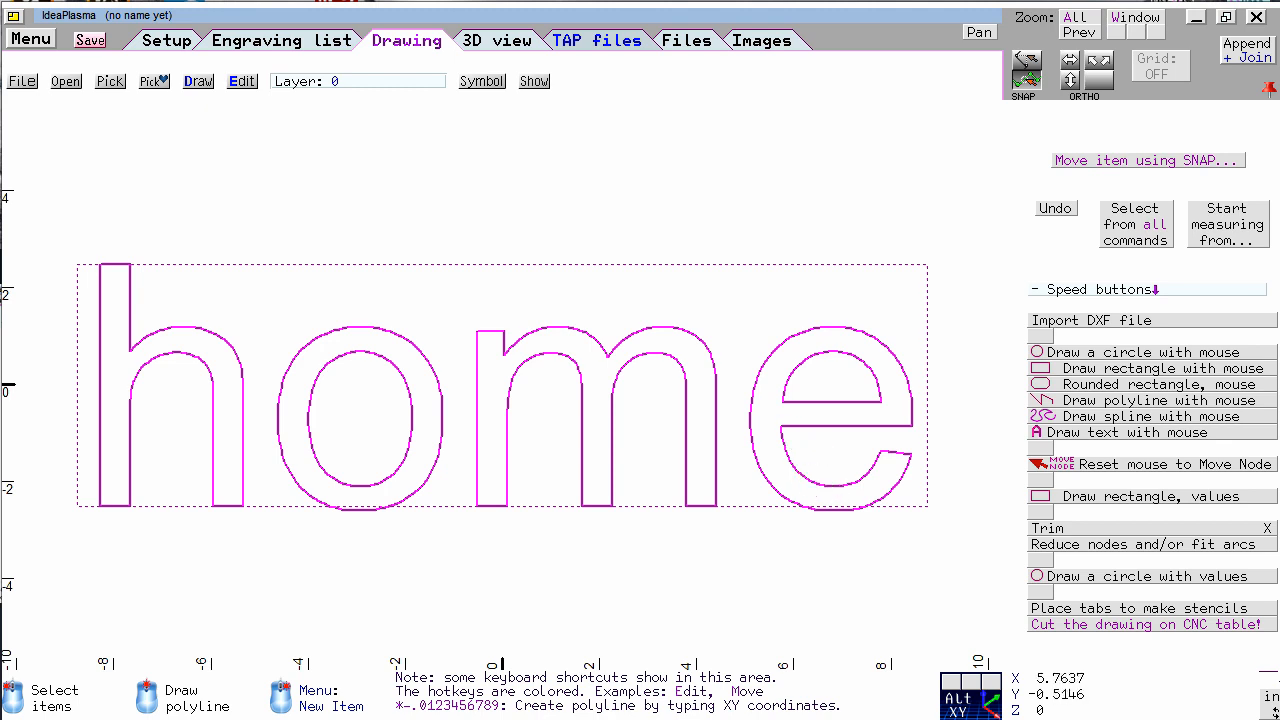
click(792, 396)
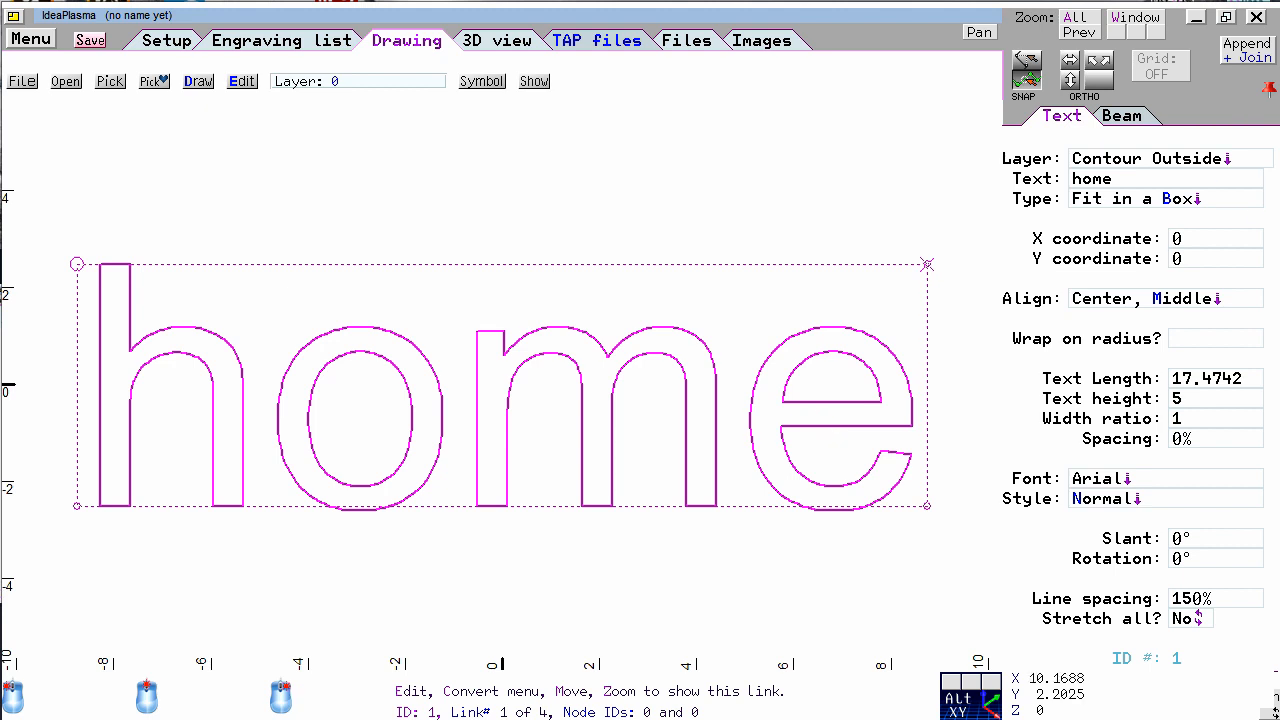
click(1099, 242)
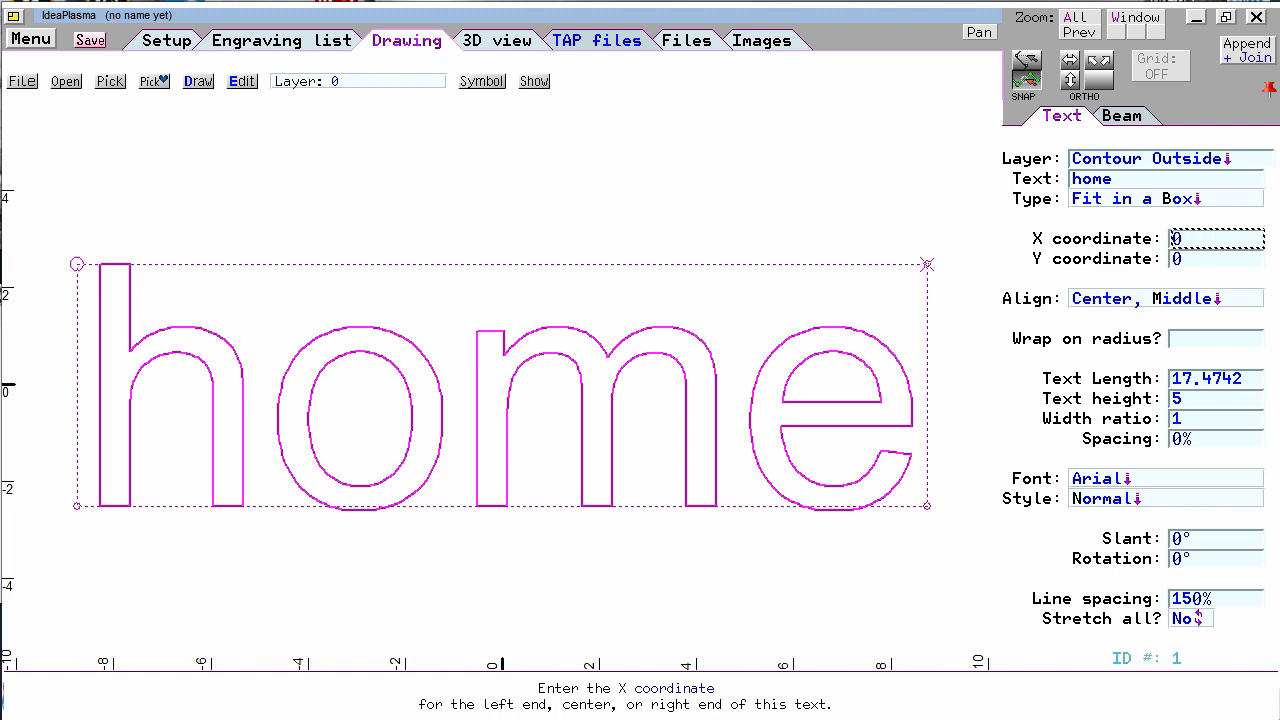
click(1100, 398)
text(6)
key(Return)
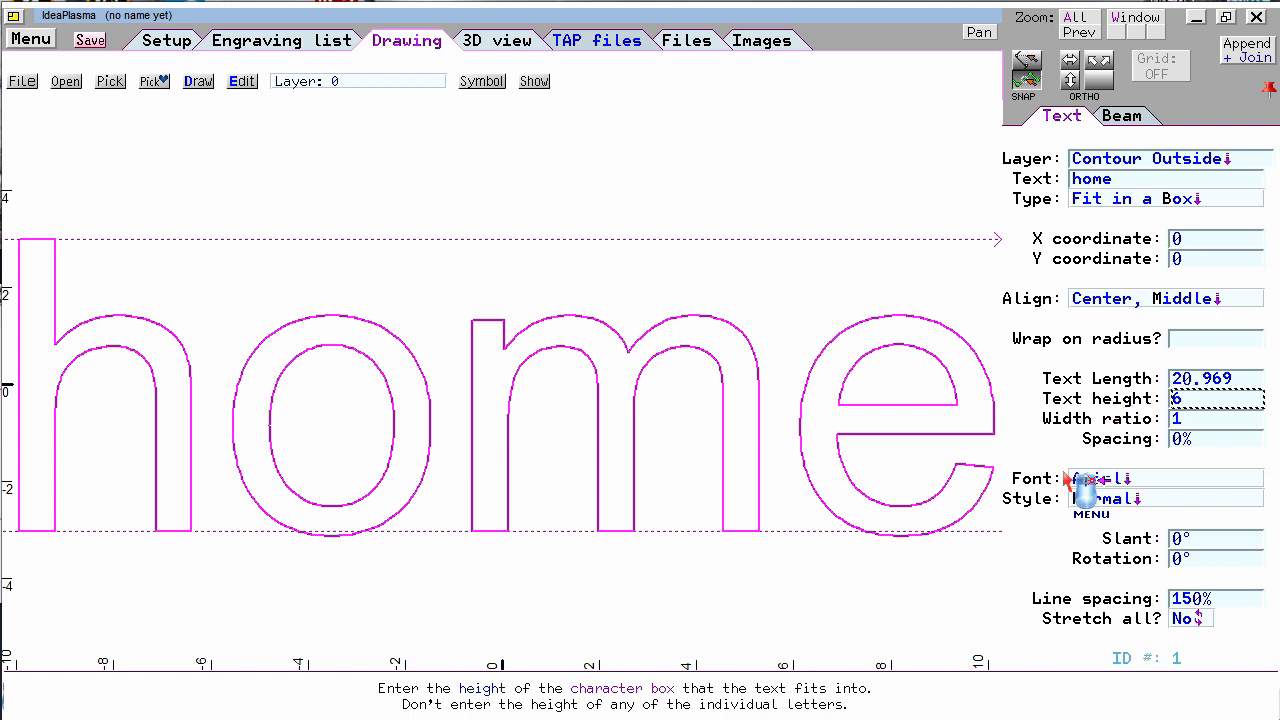
Change the "home" text to the True Type font Lucida Calligraphy and finish editing it
click(1154, 472)
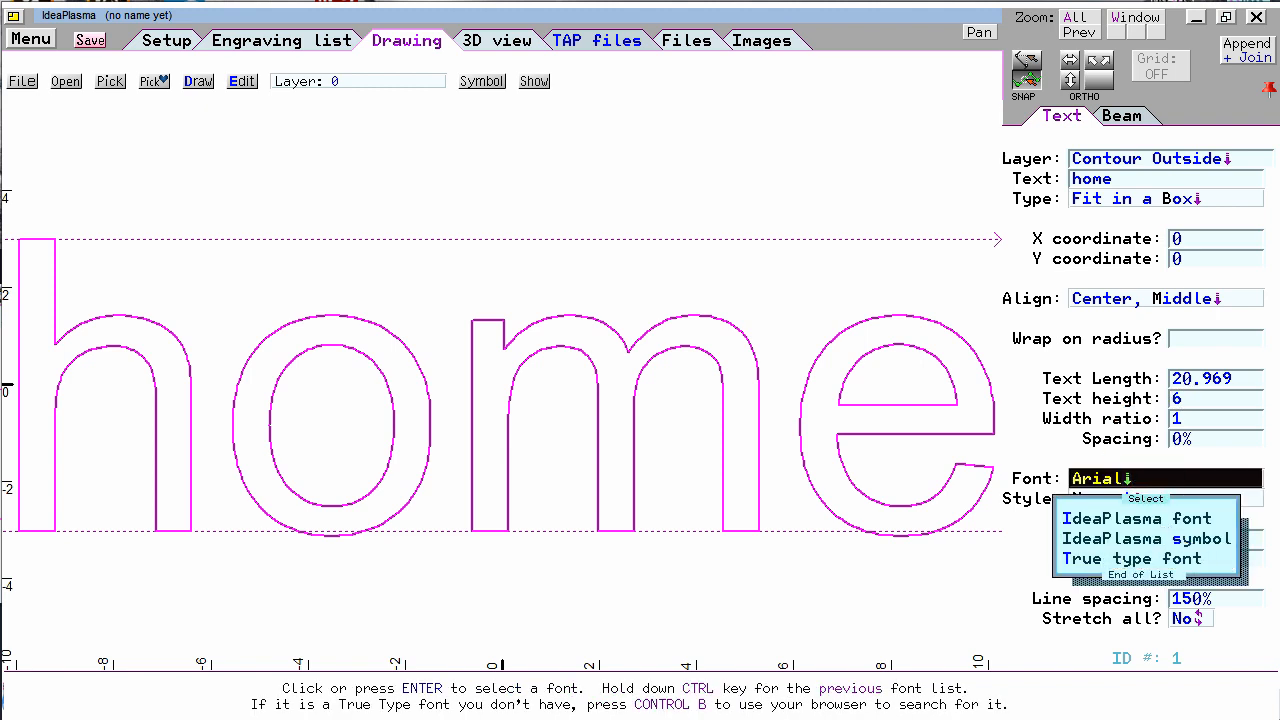
click(1157, 559)
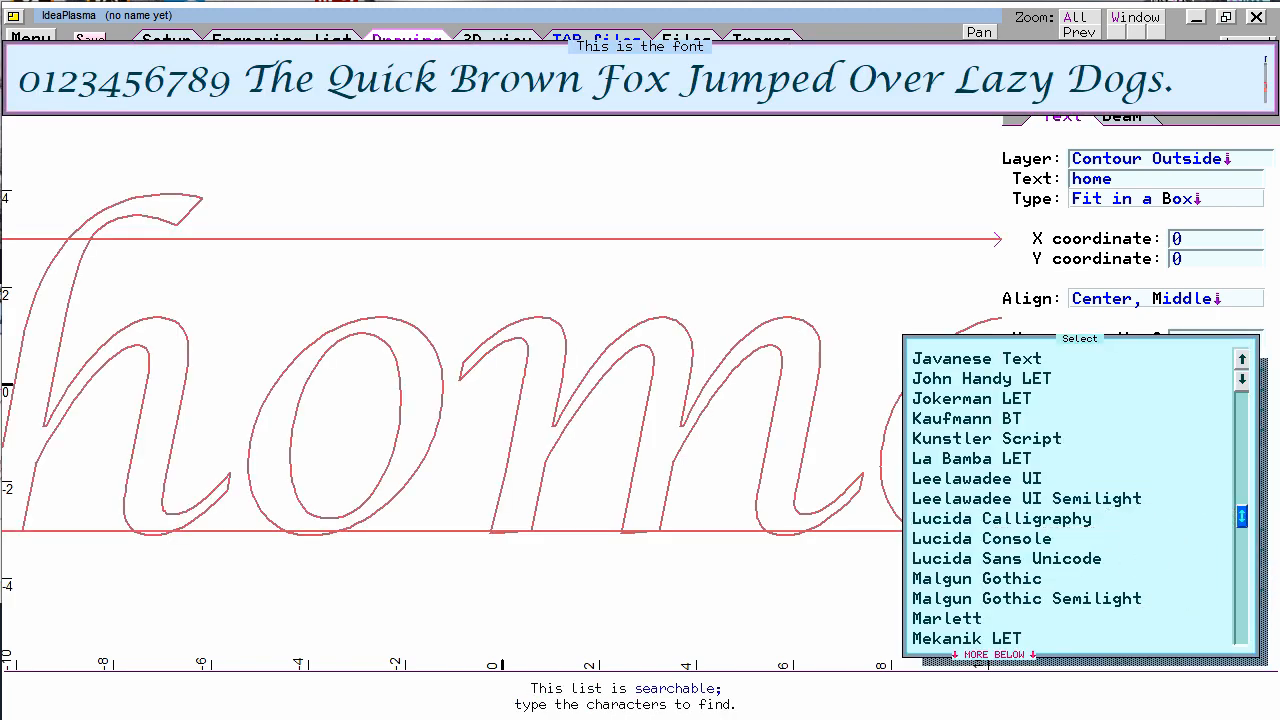
click(956, 528)
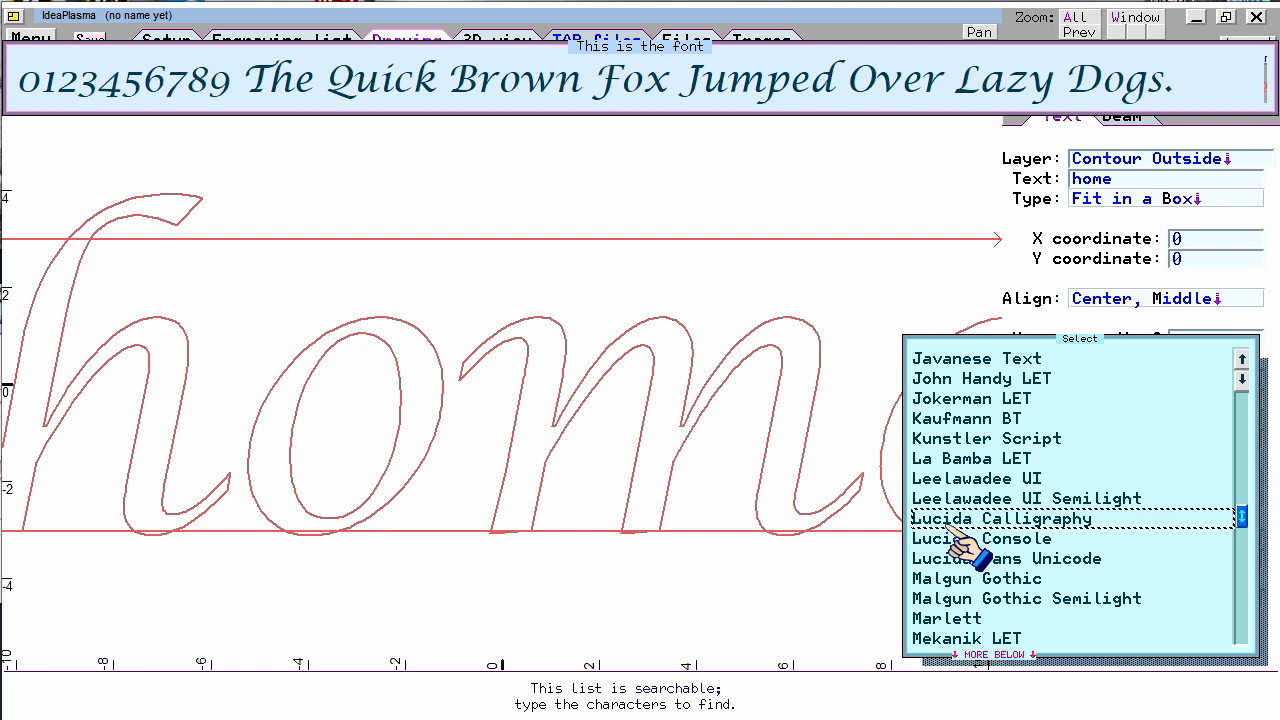
click(1016, 525)
click(761, 505)
scroll(738, 506, down, 1)
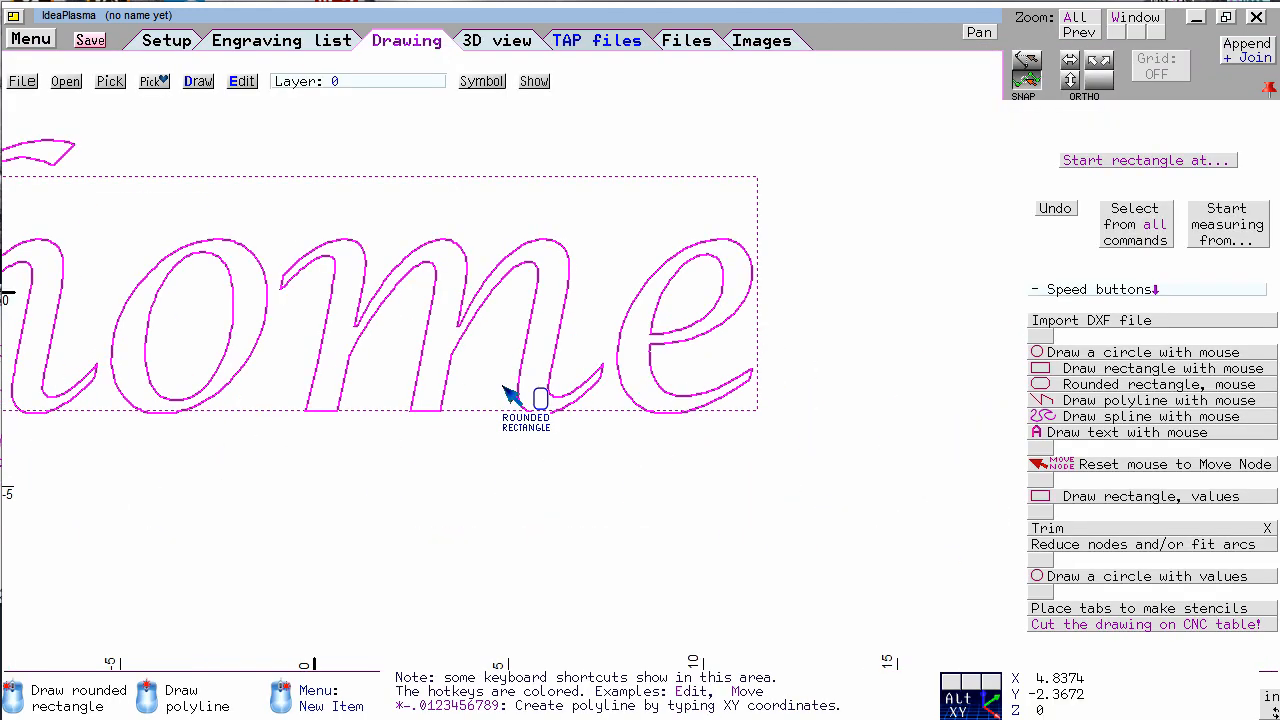
scroll(284, 308, down, 1)
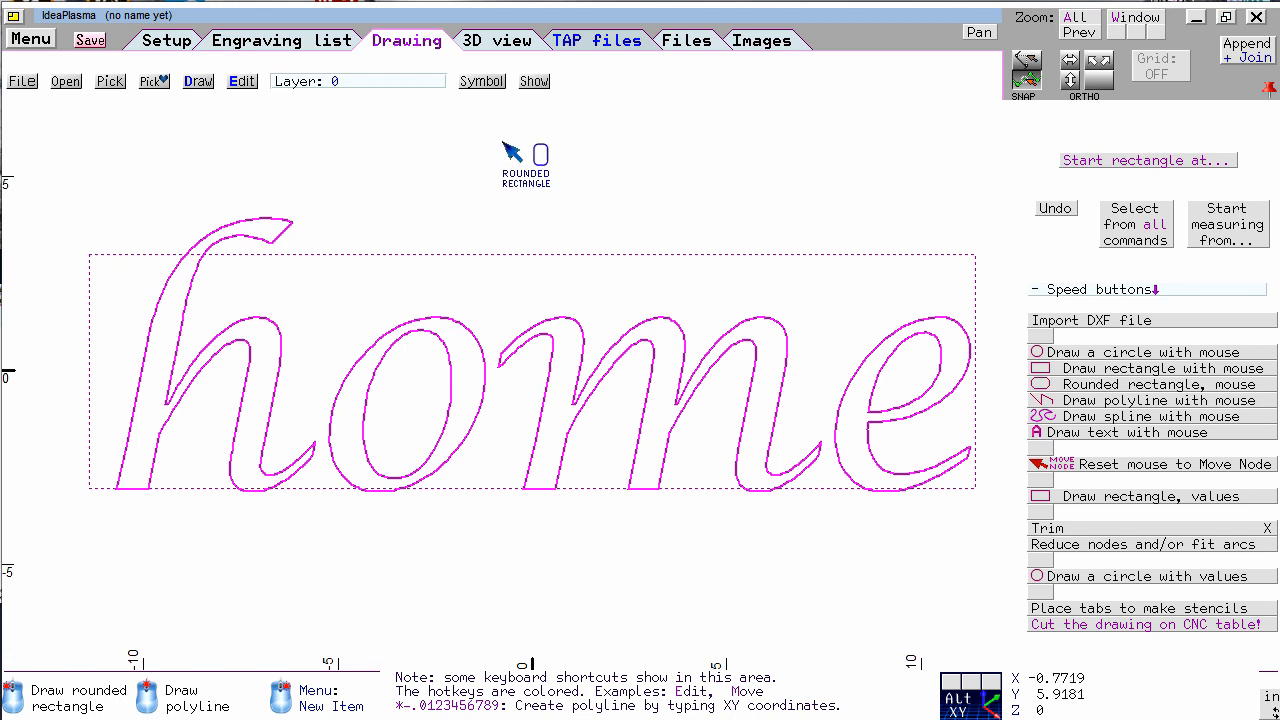
Display the outside-contoured "home" text as a 3D model and inspect the cut letters from an angle
click(500, 40)
drag(740, 300, 830, 424)
click(1200, 80)
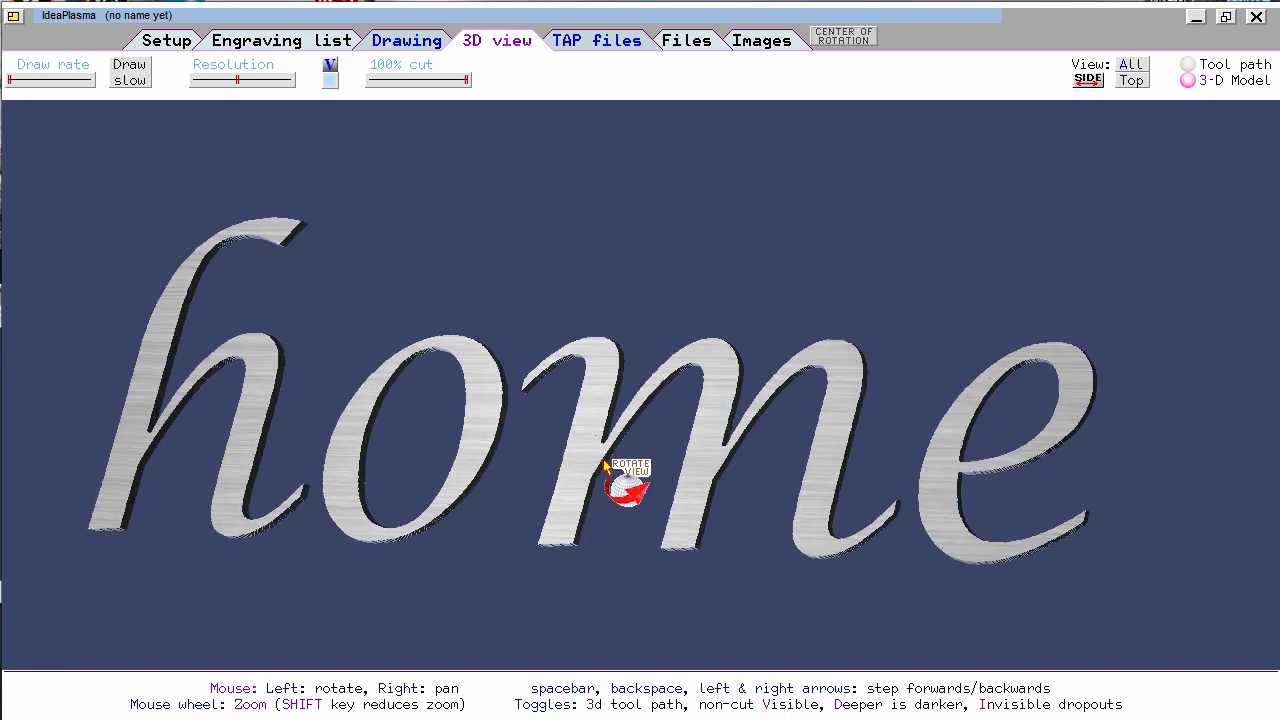
drag(604, 466, 680, 460)
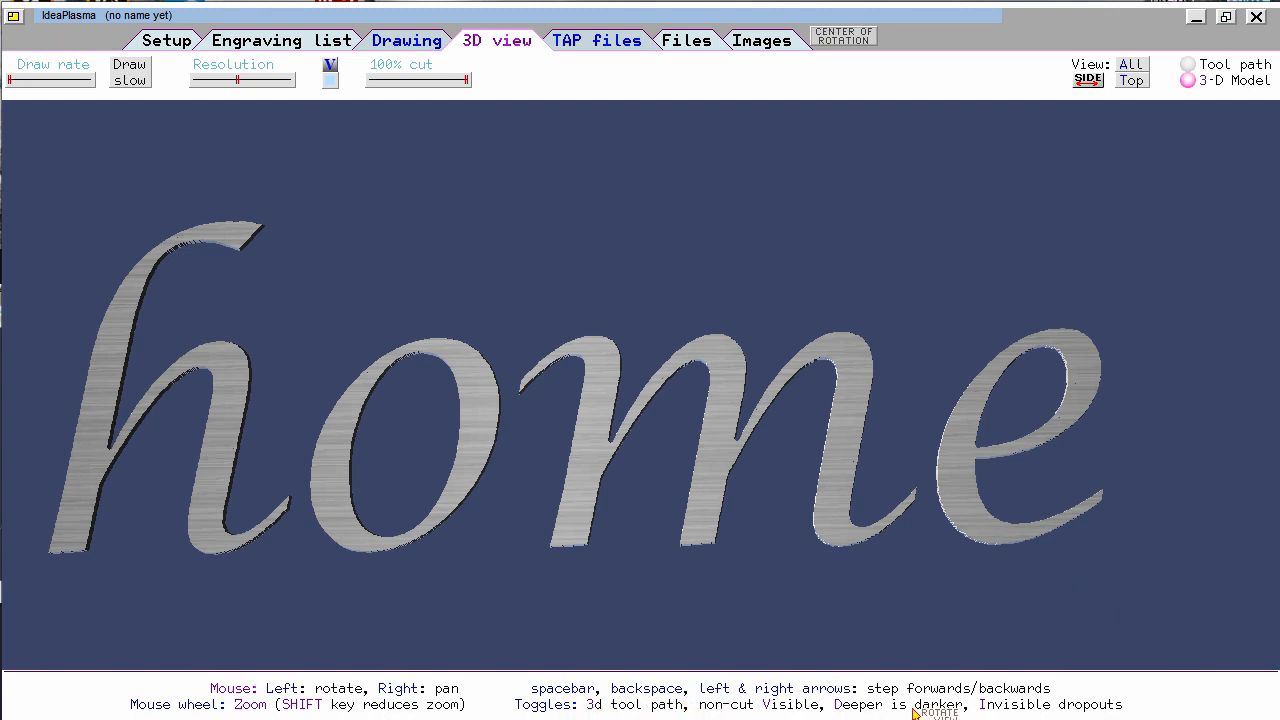
Show the dropouts in the 3D model to examine the lead-ins and corner cuts up close, and return to the letters-only view
click(1134, 709)
key(i)
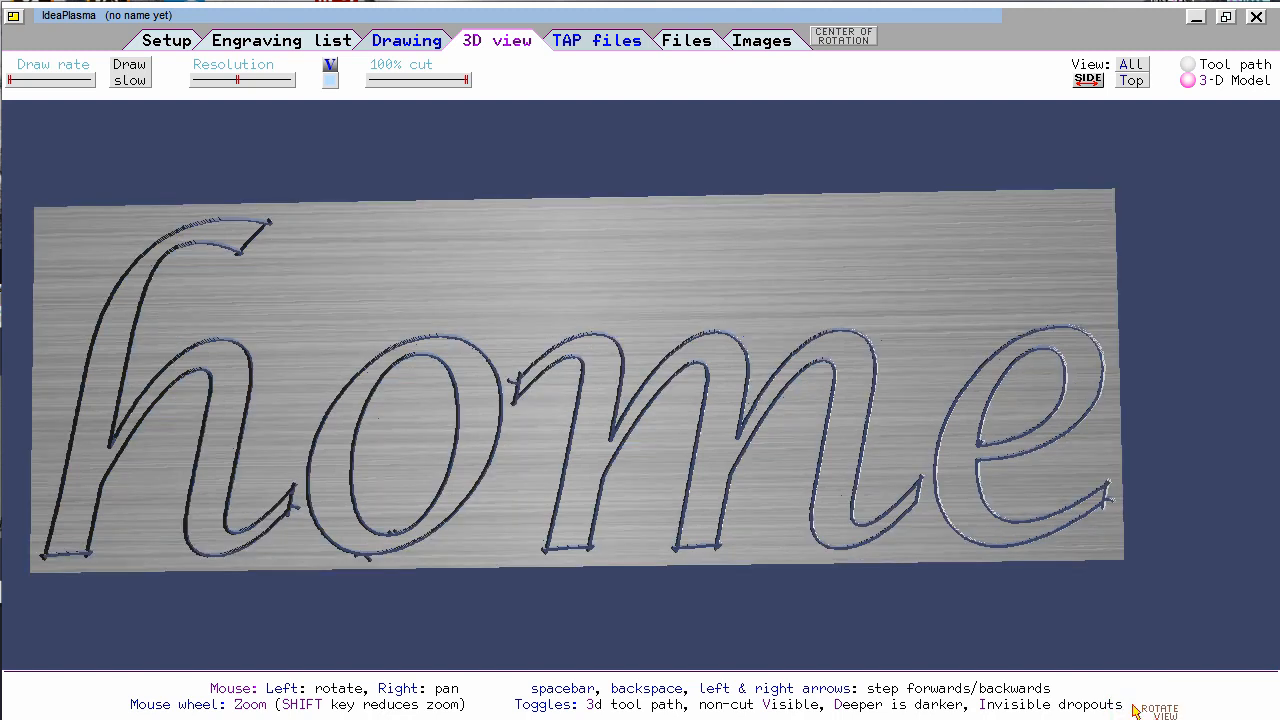
scroll(757, 534, up, 10)
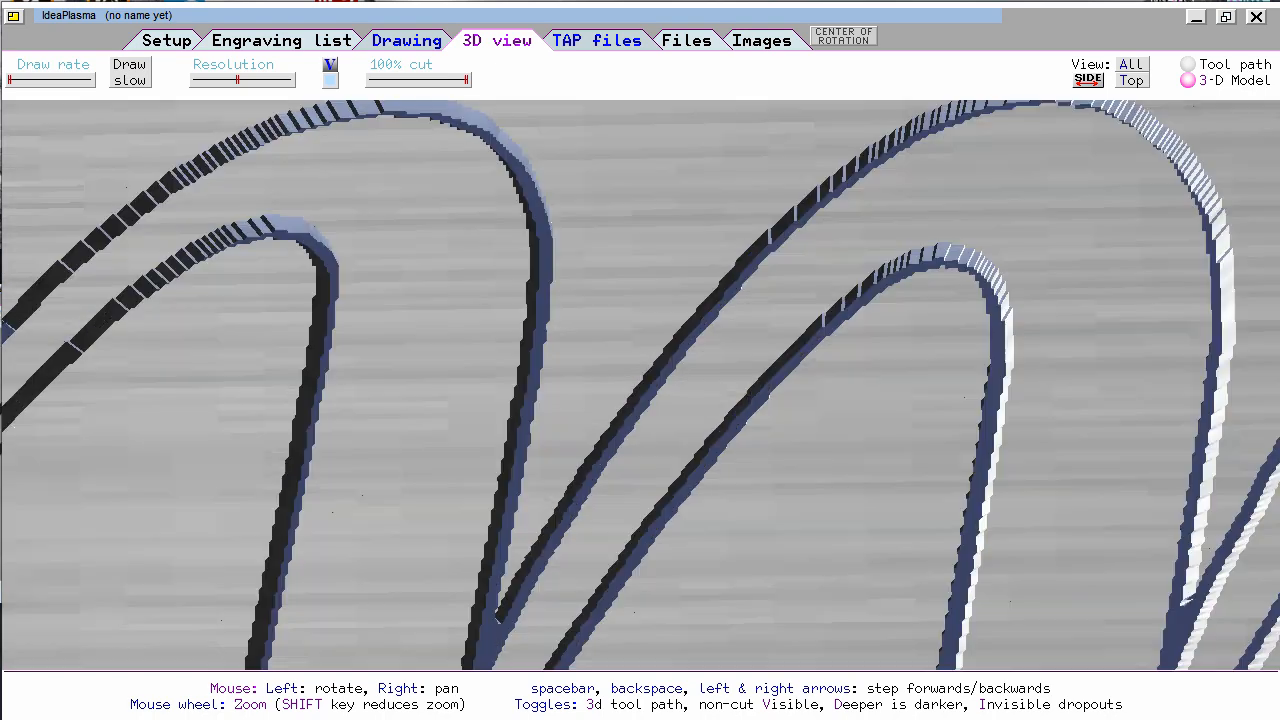
click(431, 389)
mouse_move(431, 389)
mouse_down()
mouse_move(494, 409)
mouse_move(459, 438)
mouse_move(420, 350)
mouse_move(429, 390)
mouse_up()
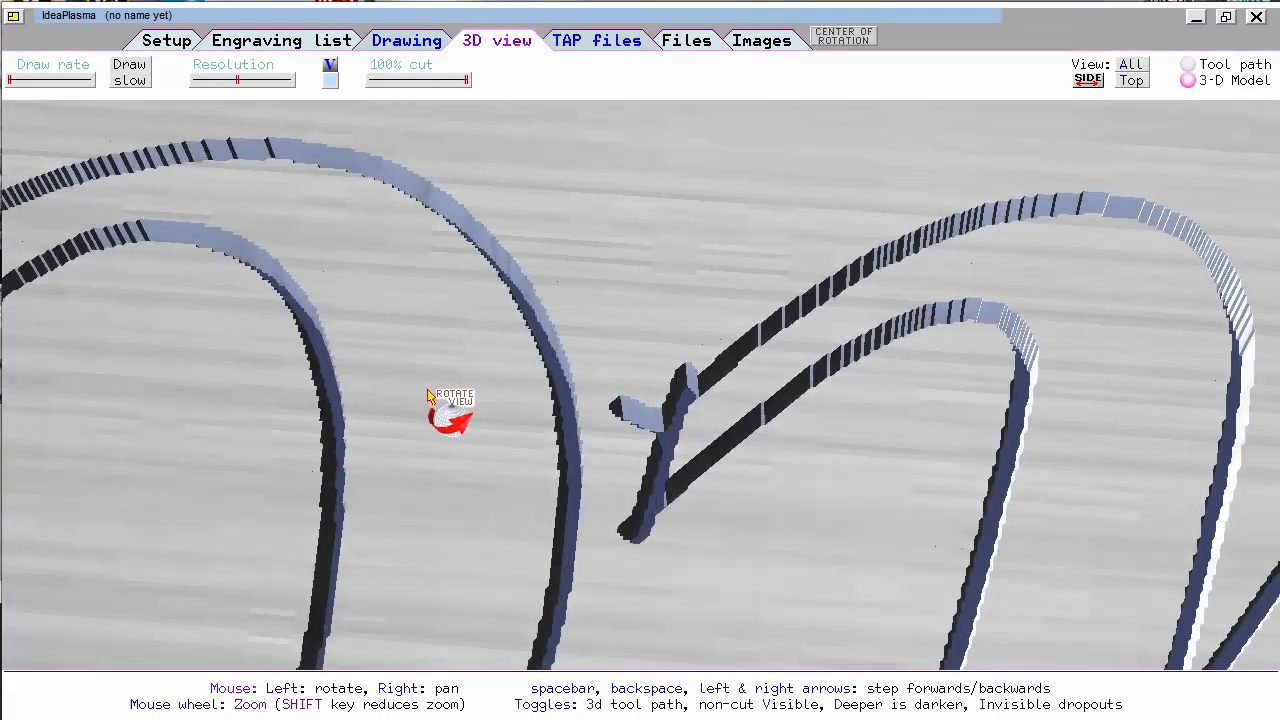
drag(748, 571, 688, 478)
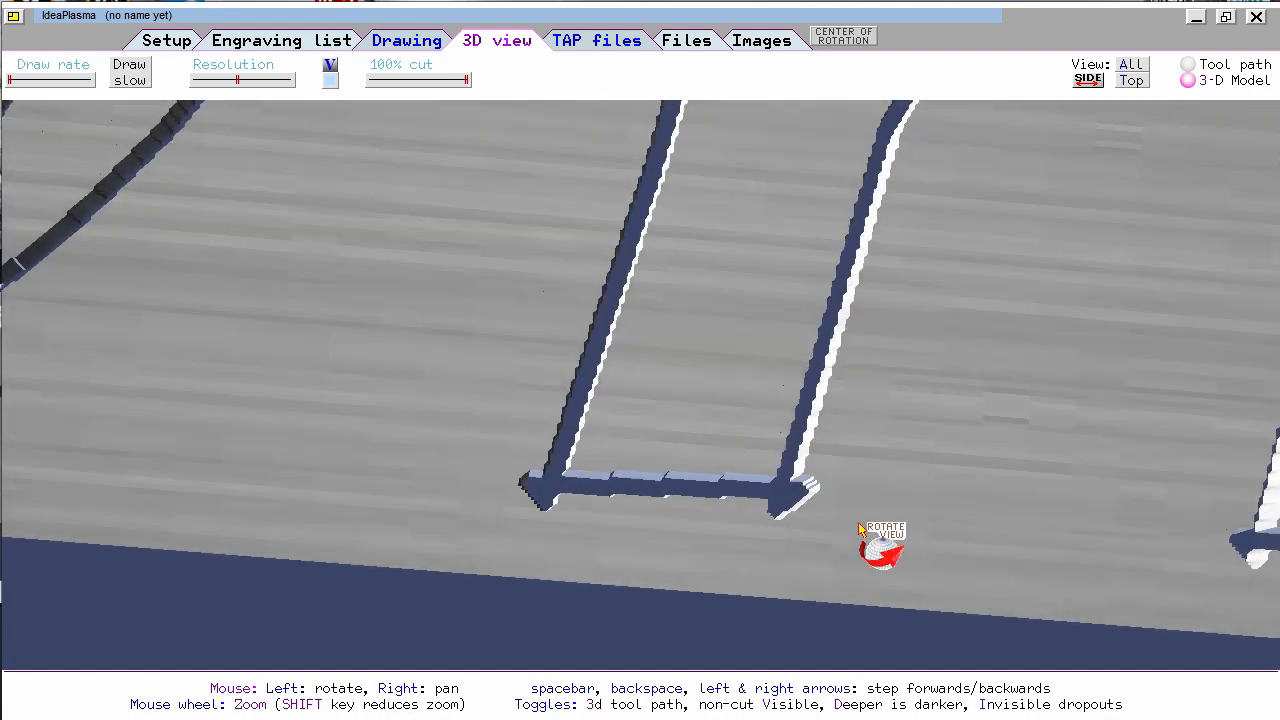
scroll(858, 528, down, 3)
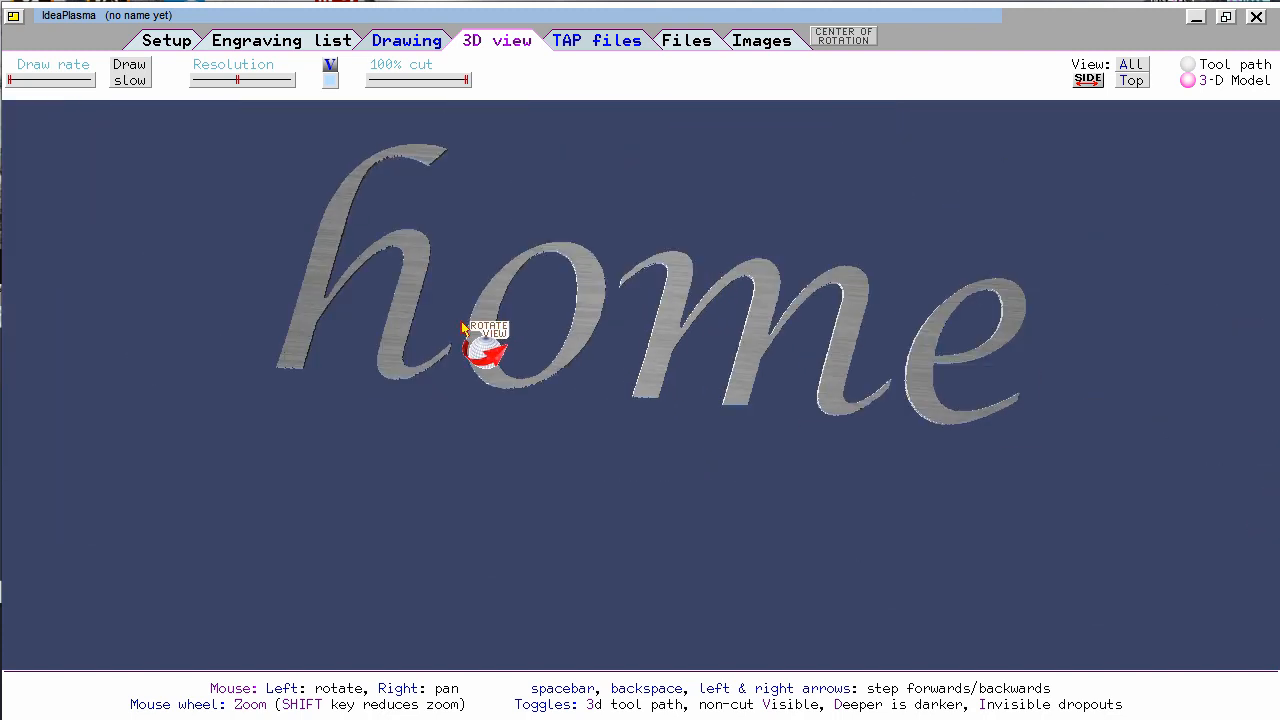
drag(614, 316, 249, 380)
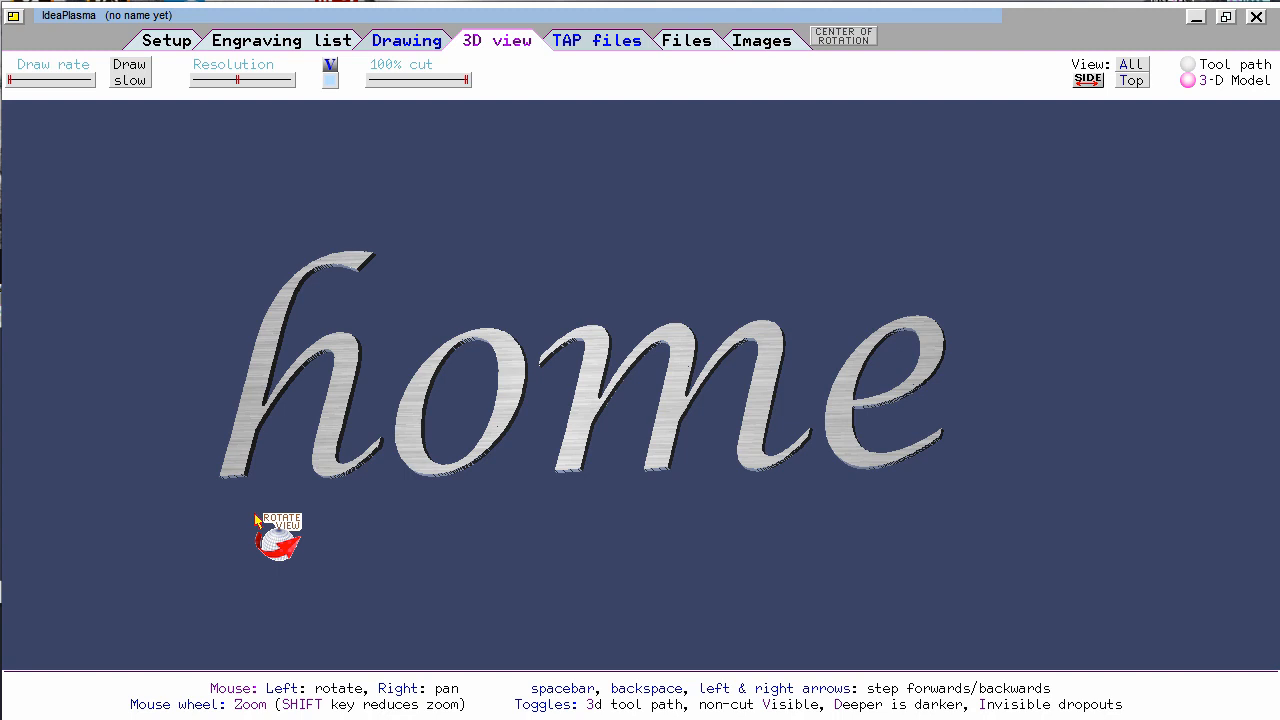
Draw a rounded rectangle around the "home" text, about 27.9 by 11.5 with a corner radius of about 1.54
click(404, 42)
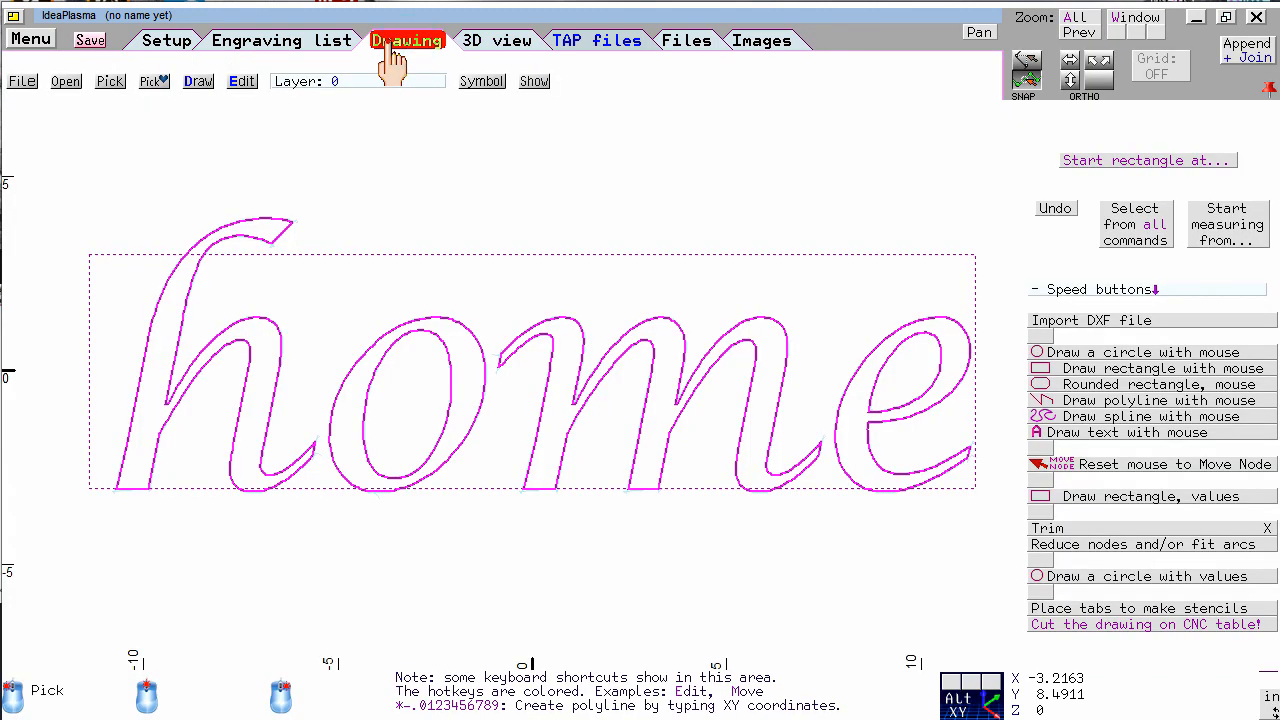
click(1178, 390)
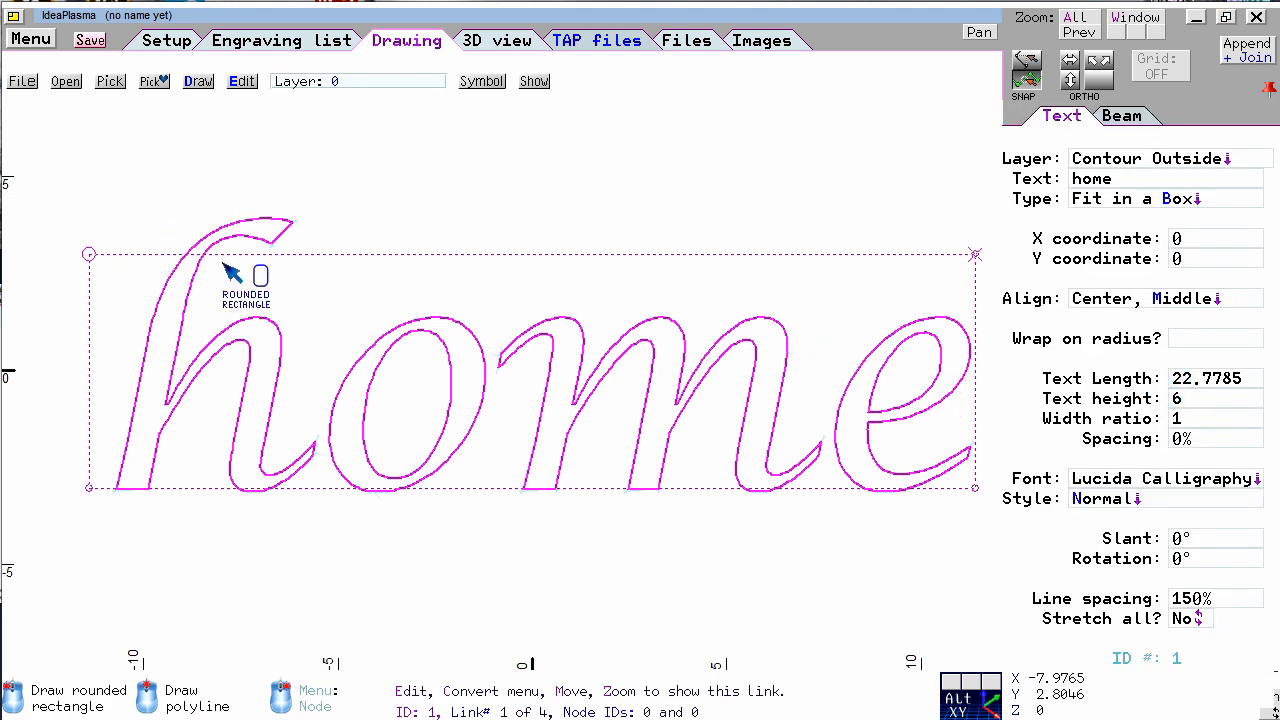
scroll(222, 262, down, 1)
click(321, 287)
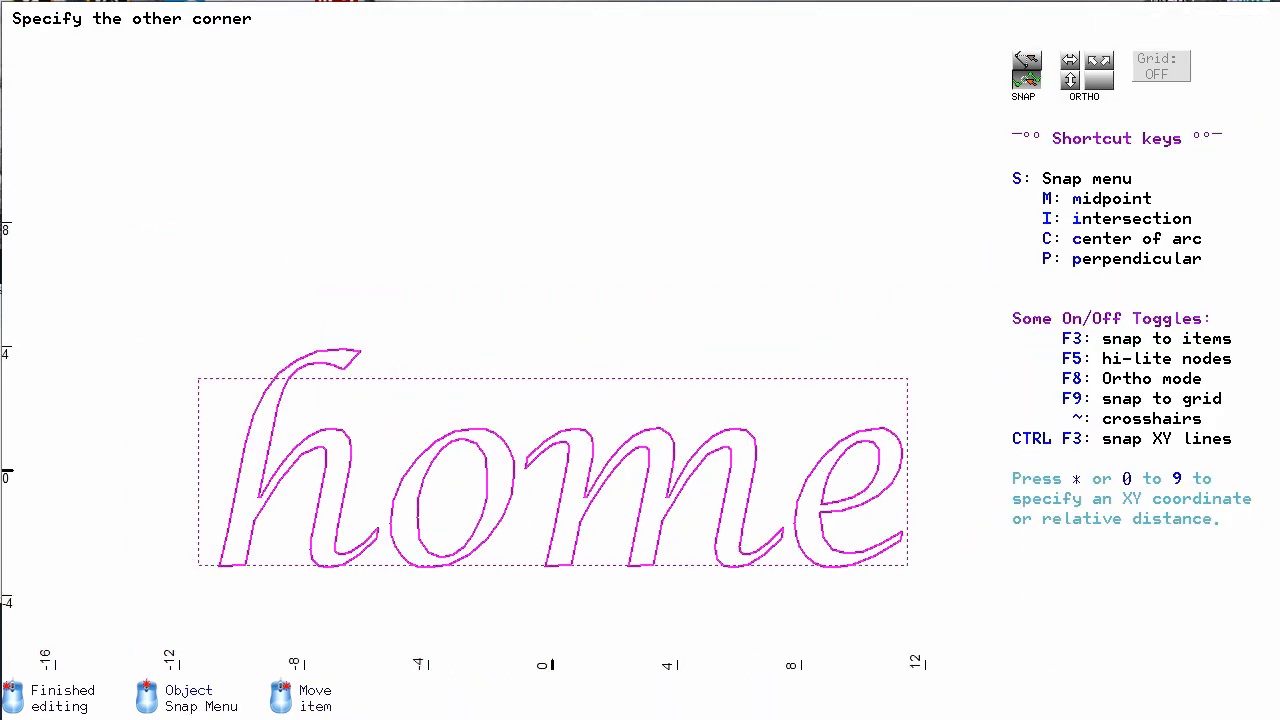
click(988, 647)
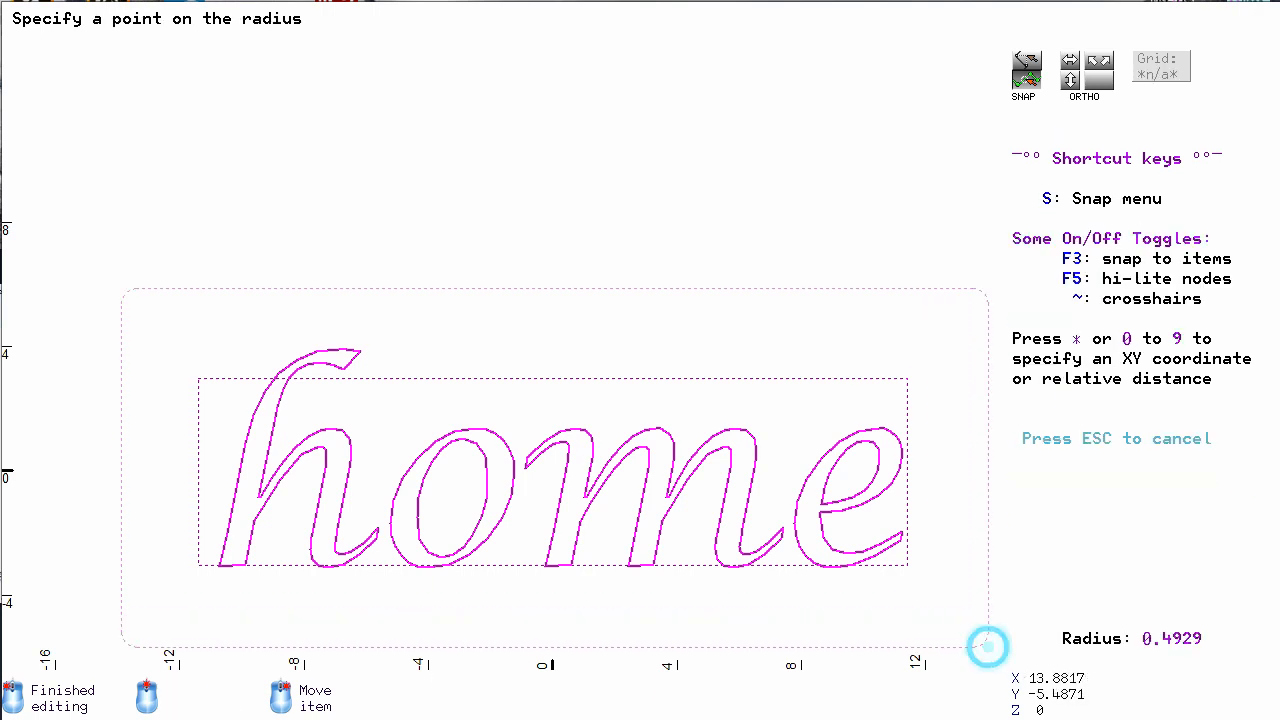
click(975, 636)
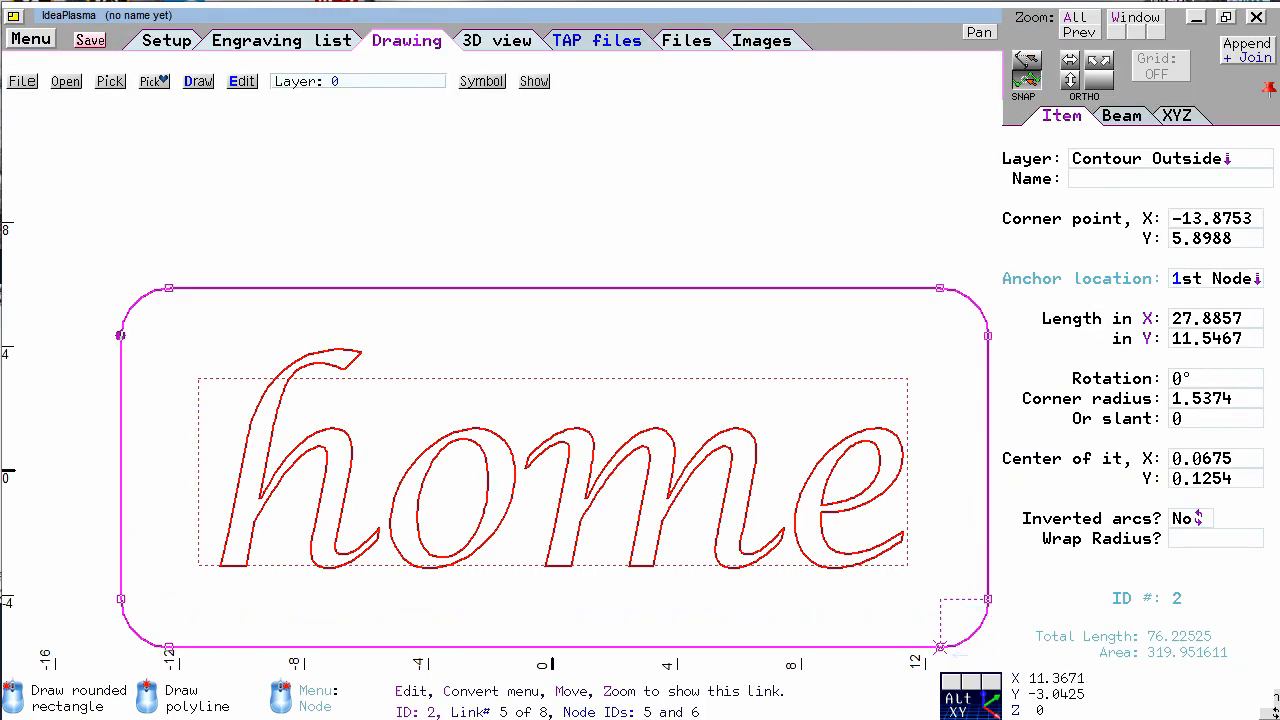
Display the rounded plate with the "home" cutout in 3D, inspect it from several angles, and return to the drawing
click(500, 66)
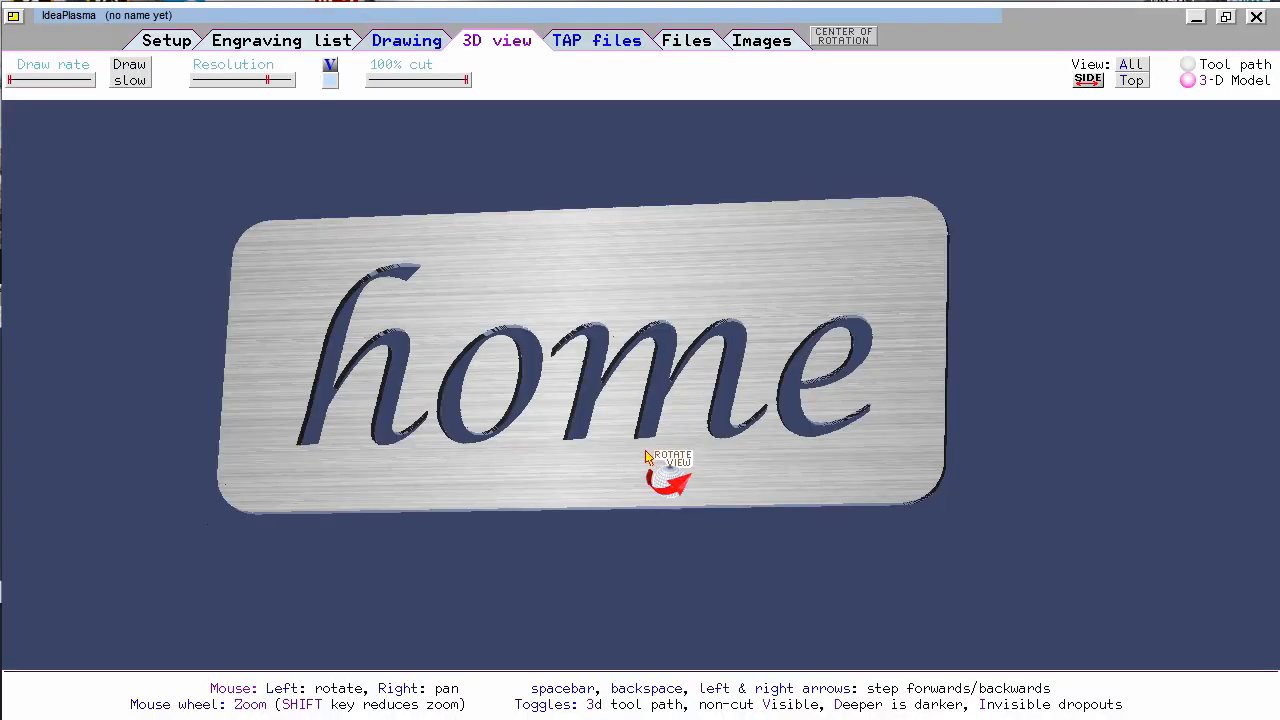
drag(646, 452, 715, 435)
scroll(671, 488, up, 3)
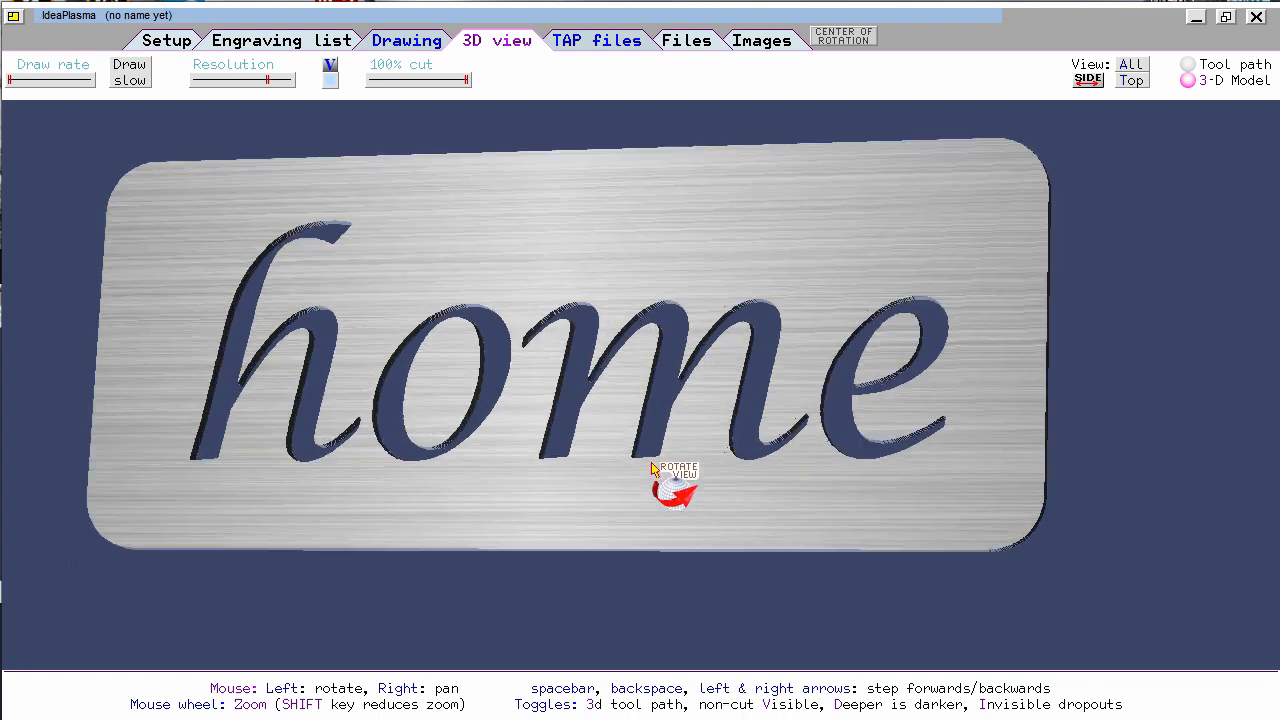
drag(468, 392, 648, 502)
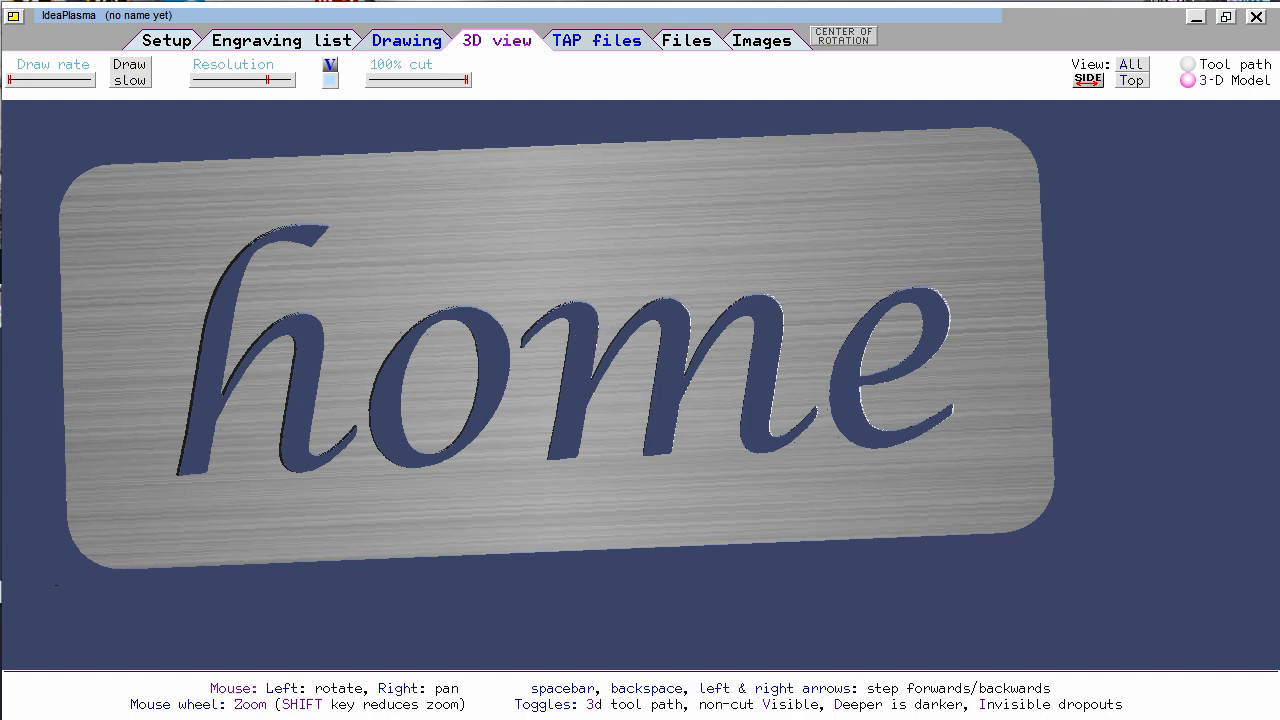
click(393, 41)
drag(683, 517, 657, 426)
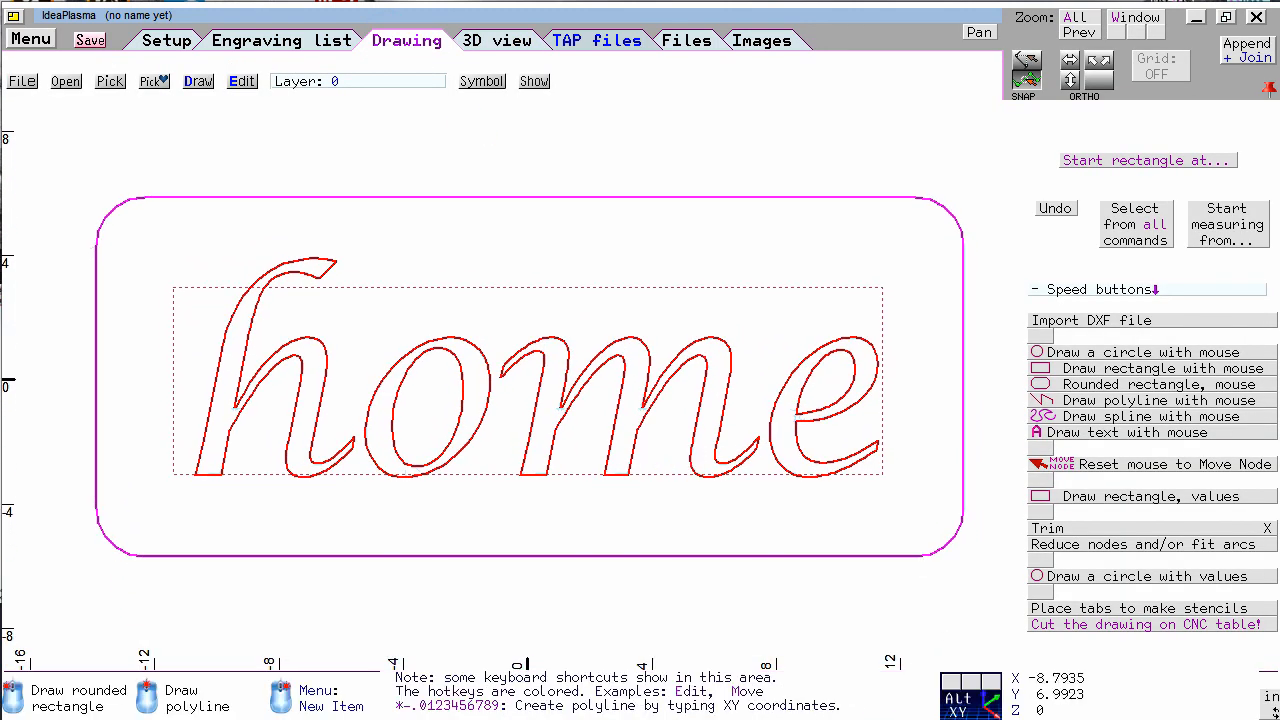
Start placing stencil tabs on the "home" text and preview possible tab positions on the letters e and m
click(31, 39)
click(146, 360)
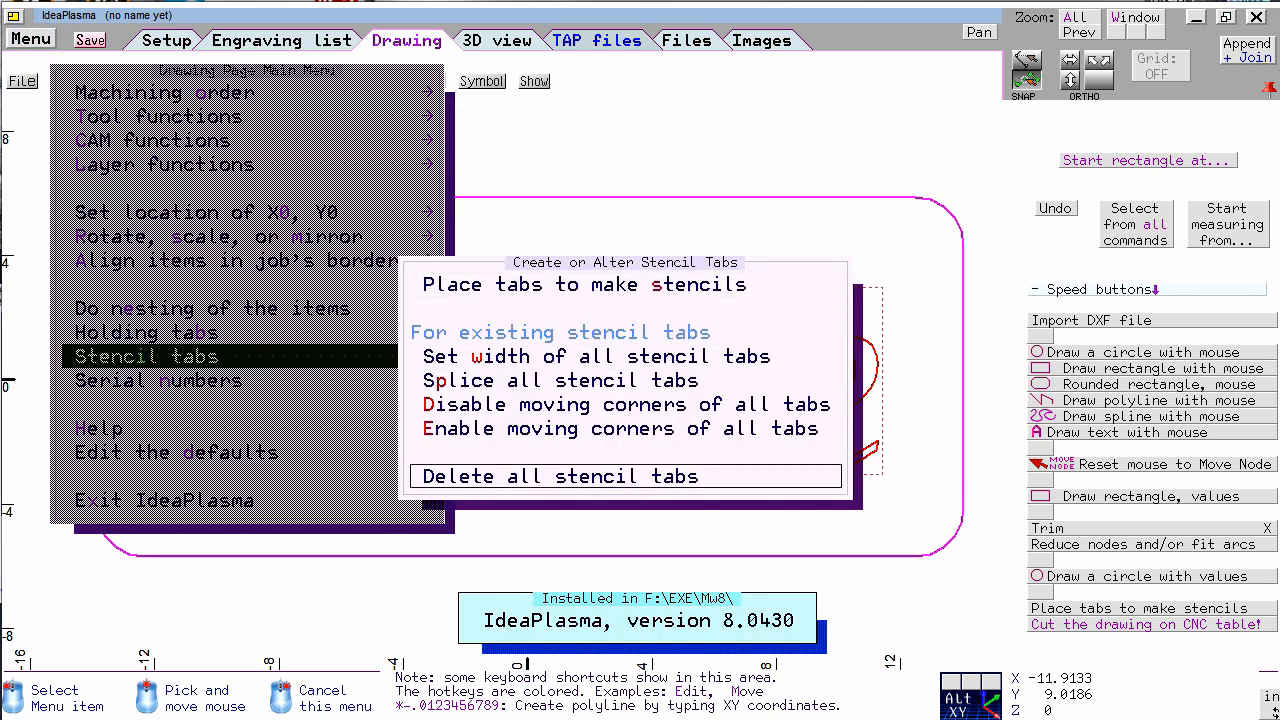
click(1006, 455)
click(1004, 455)
click(1093, 606)
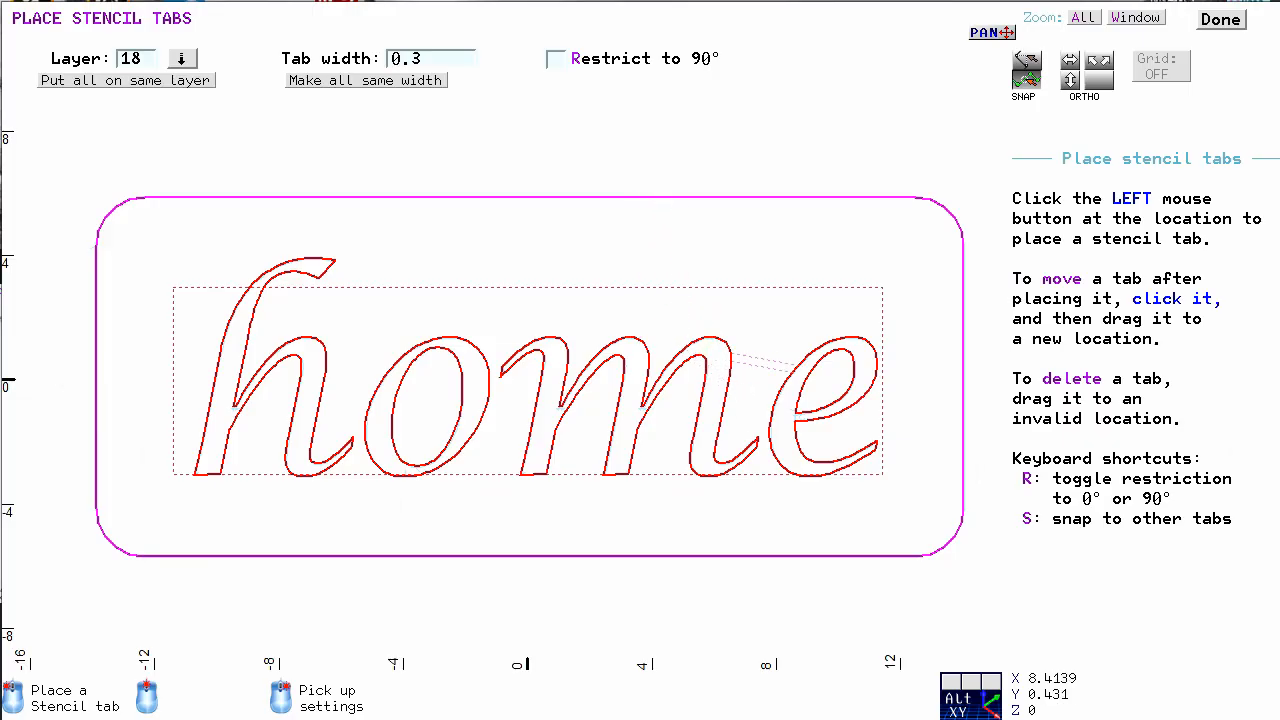
scroll(851, 363, up, 5)
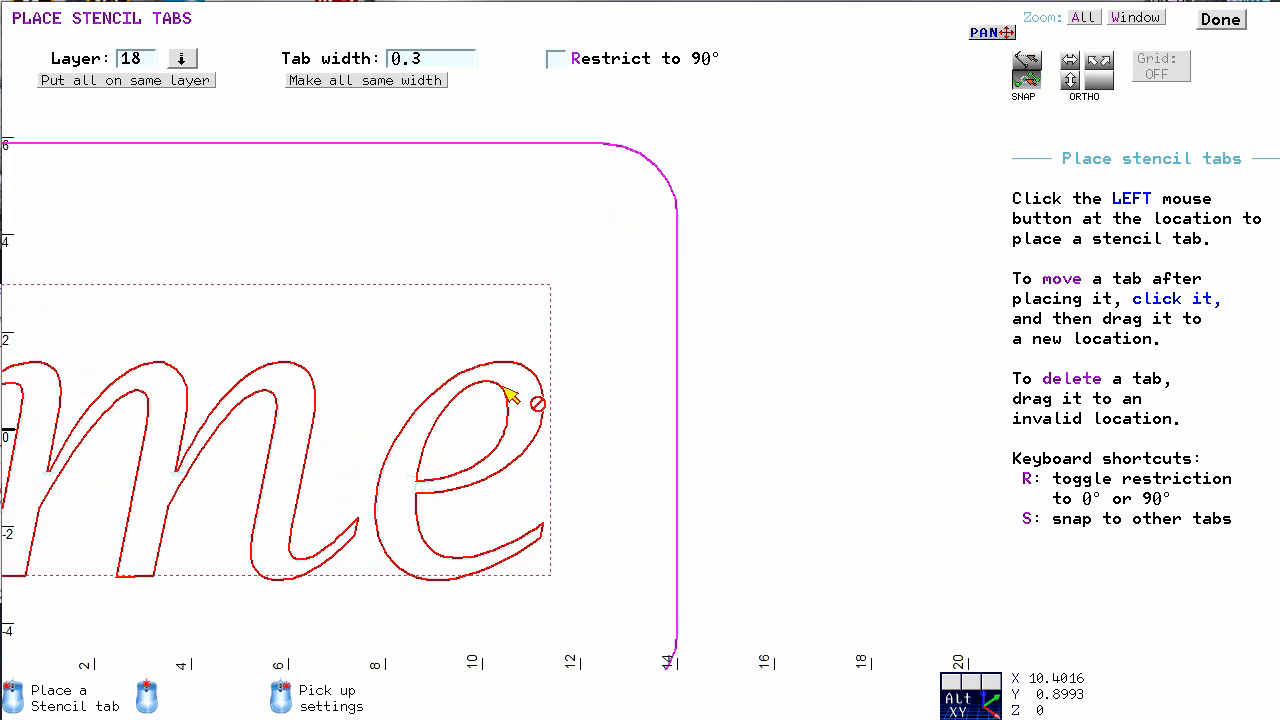
scroll(508, 382, up, 1)
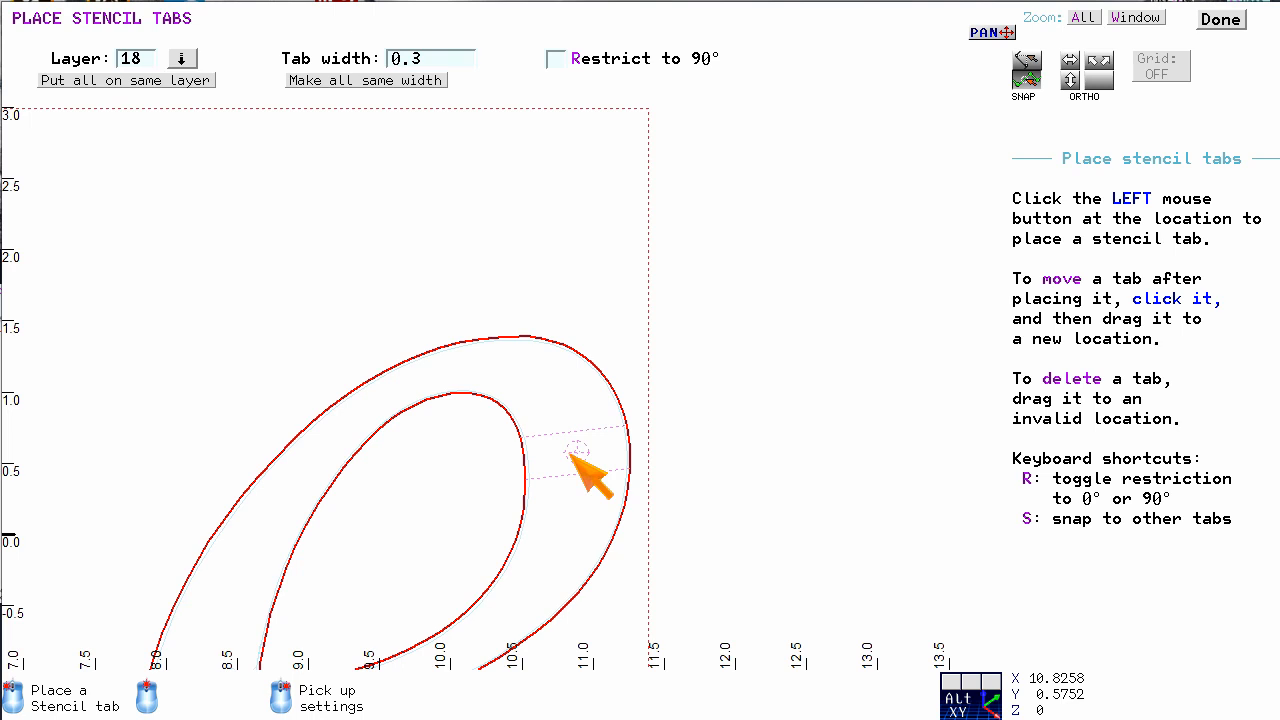
scroll(571, 455, down, 1)
scroll(491, 406, down, 1)
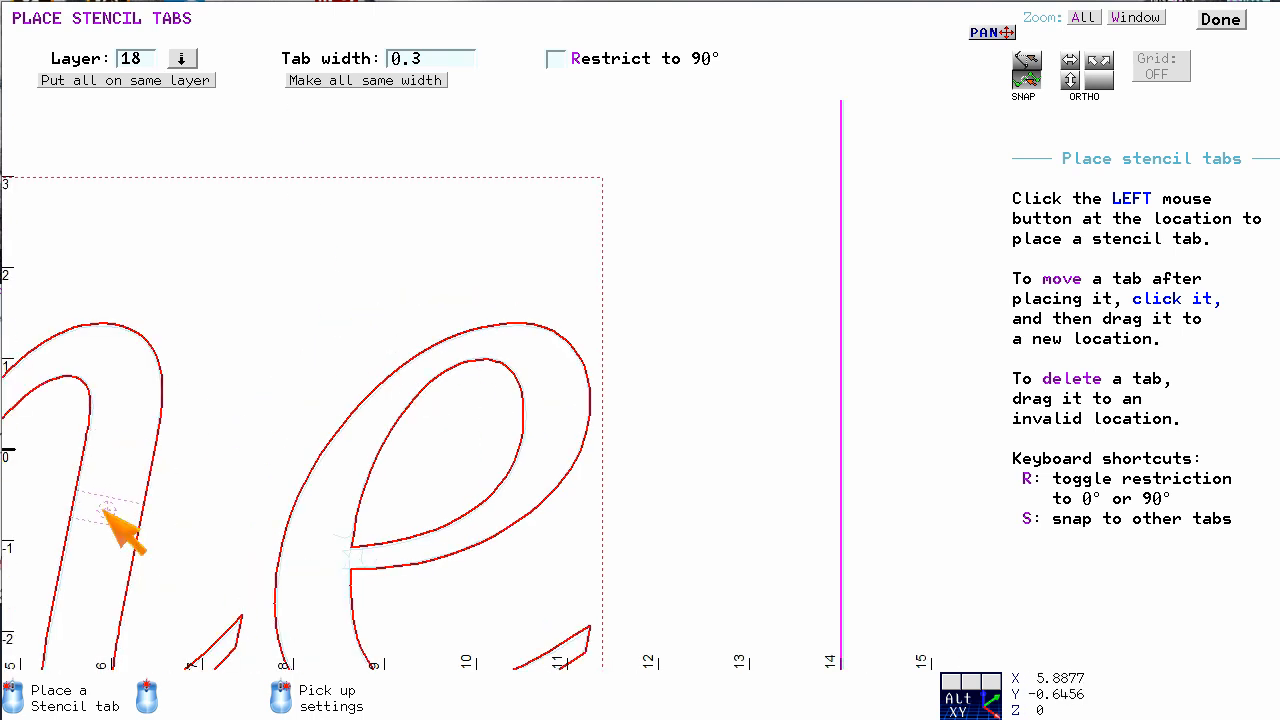
scroll(106, 498, down, 1)
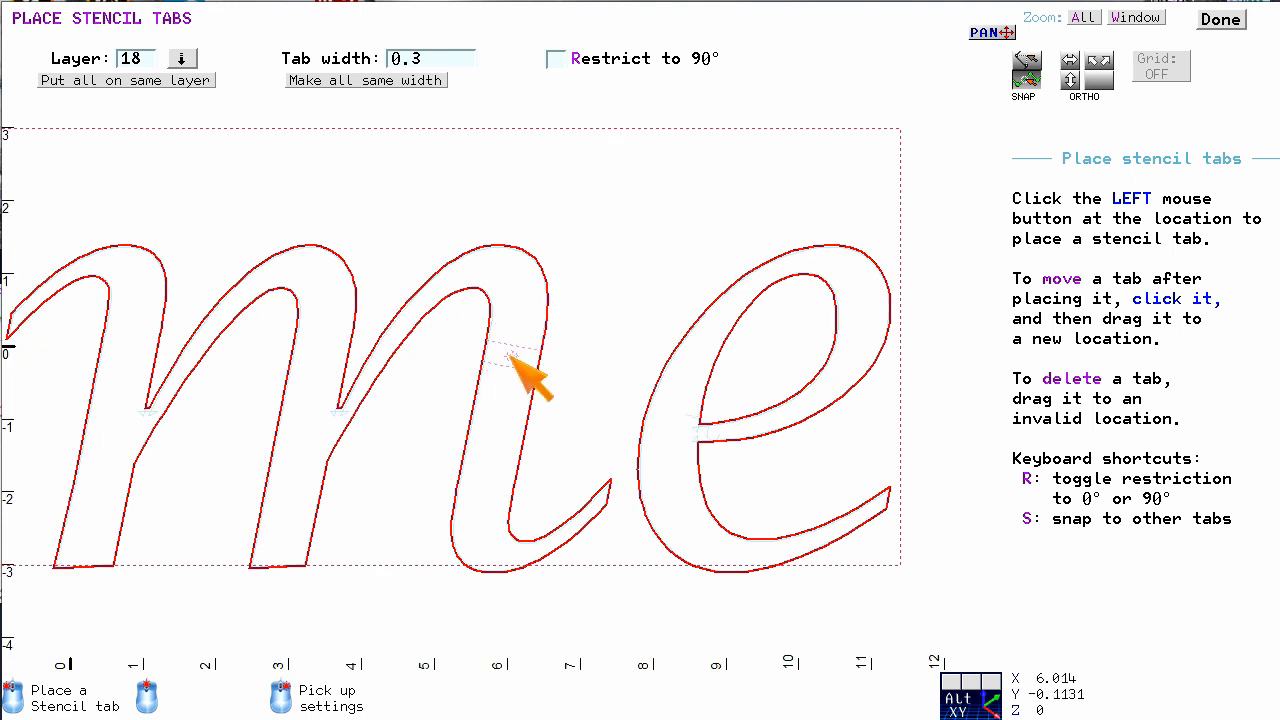
Try a stencil tab width of 0.9
text(.)
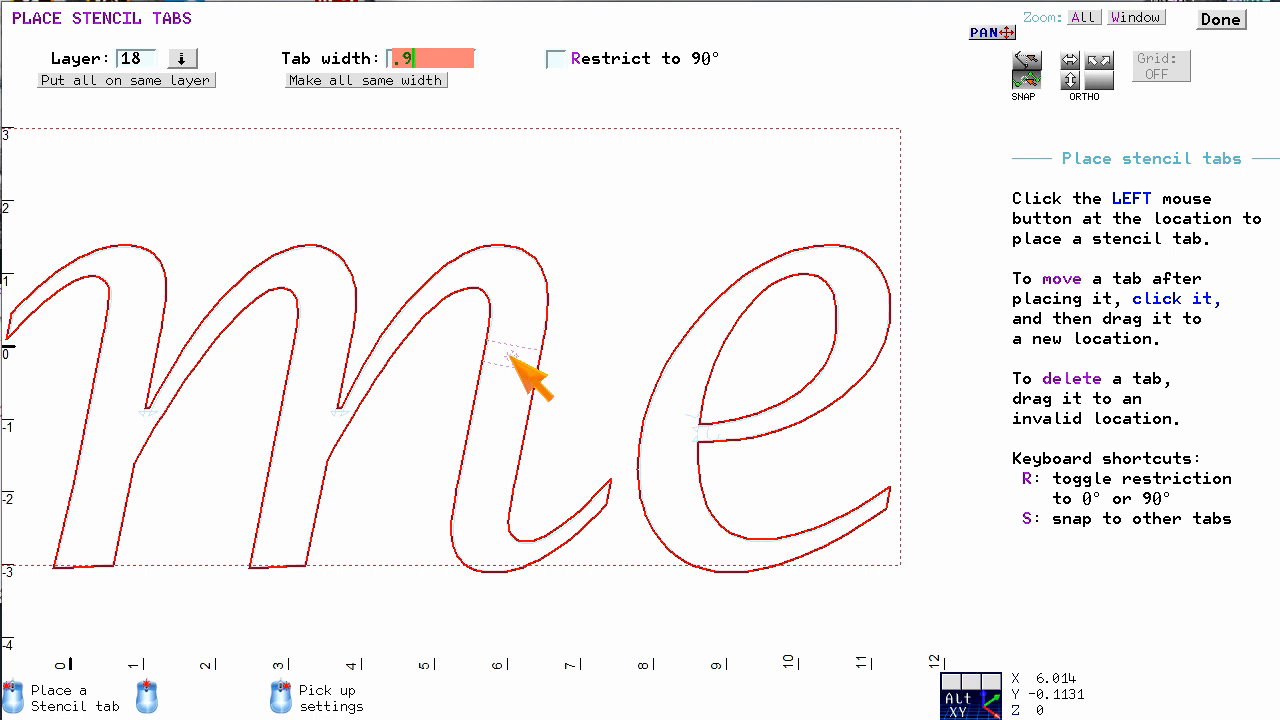
text(9)
key(Return)
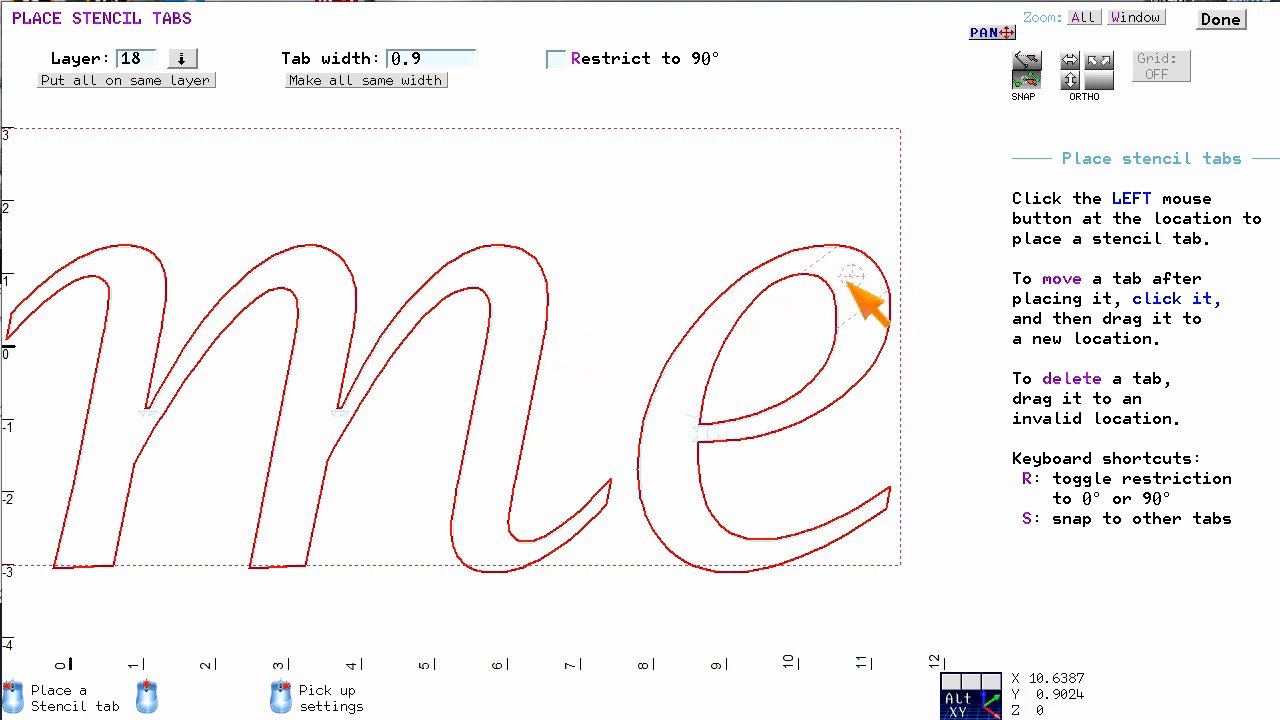
Set the stencil tab width to 0.2 and preview the tab around the bowl of the letter e
text(.2)
key(Return)
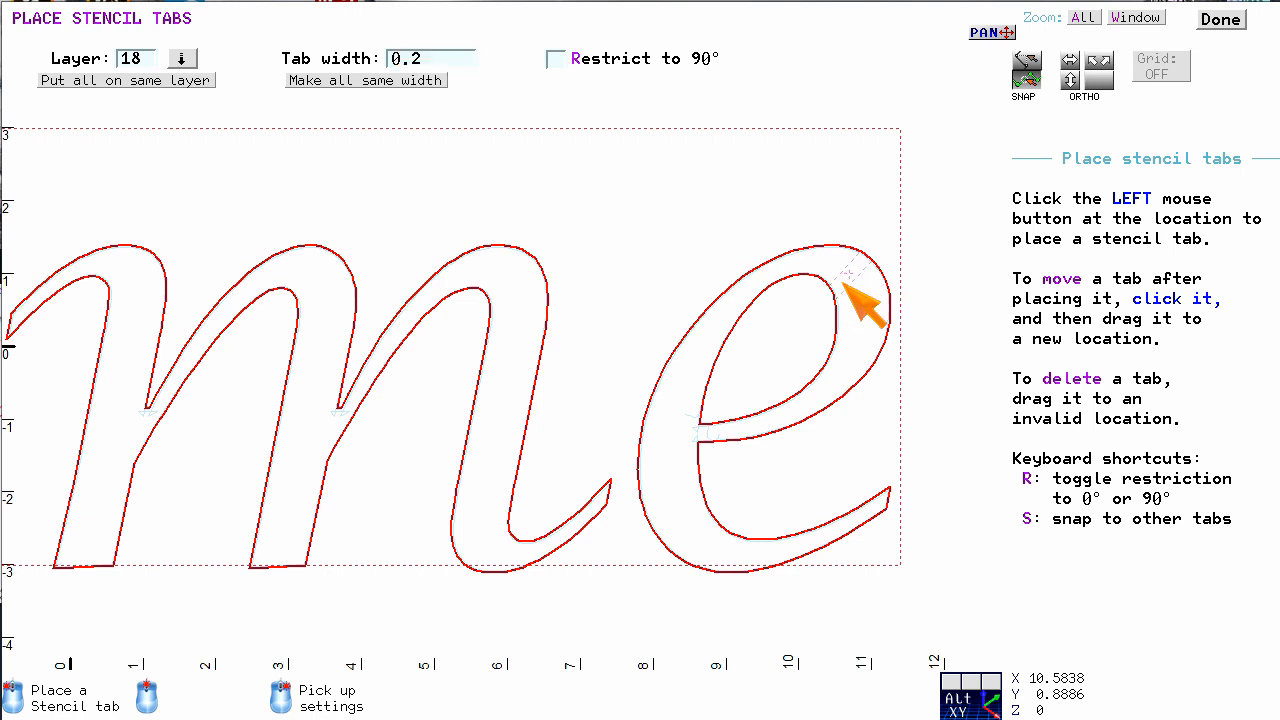
scroll(858, 285, up, 3)
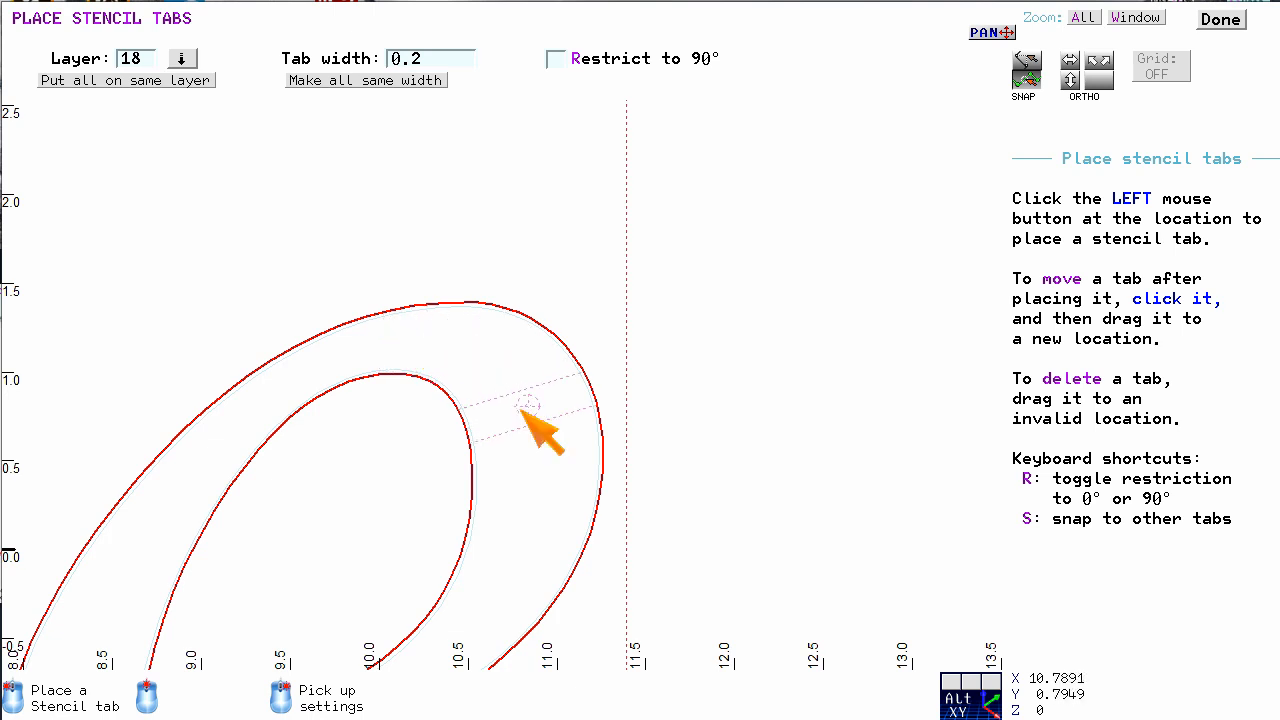
scroll(536, 448, down, 1)
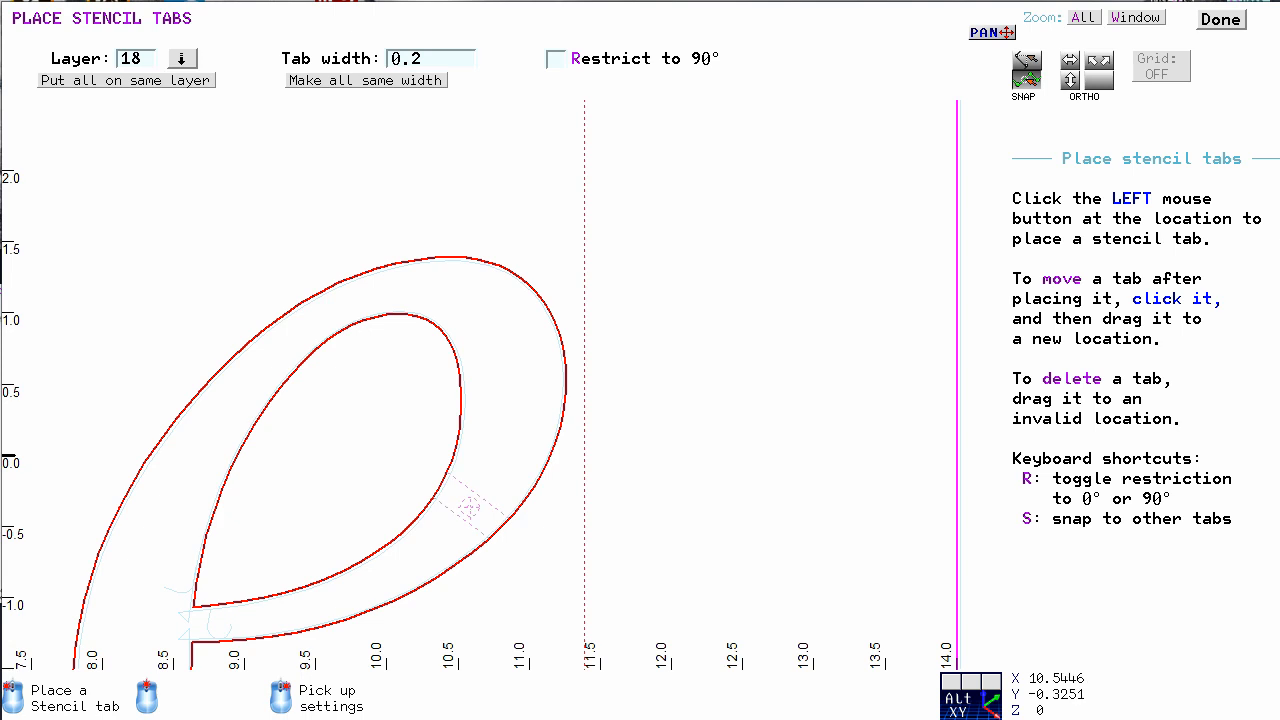
Restrict stencil tabs to 90° and place a vertical one across the upper stroke of the letter e
click(434, 541)
key(r)
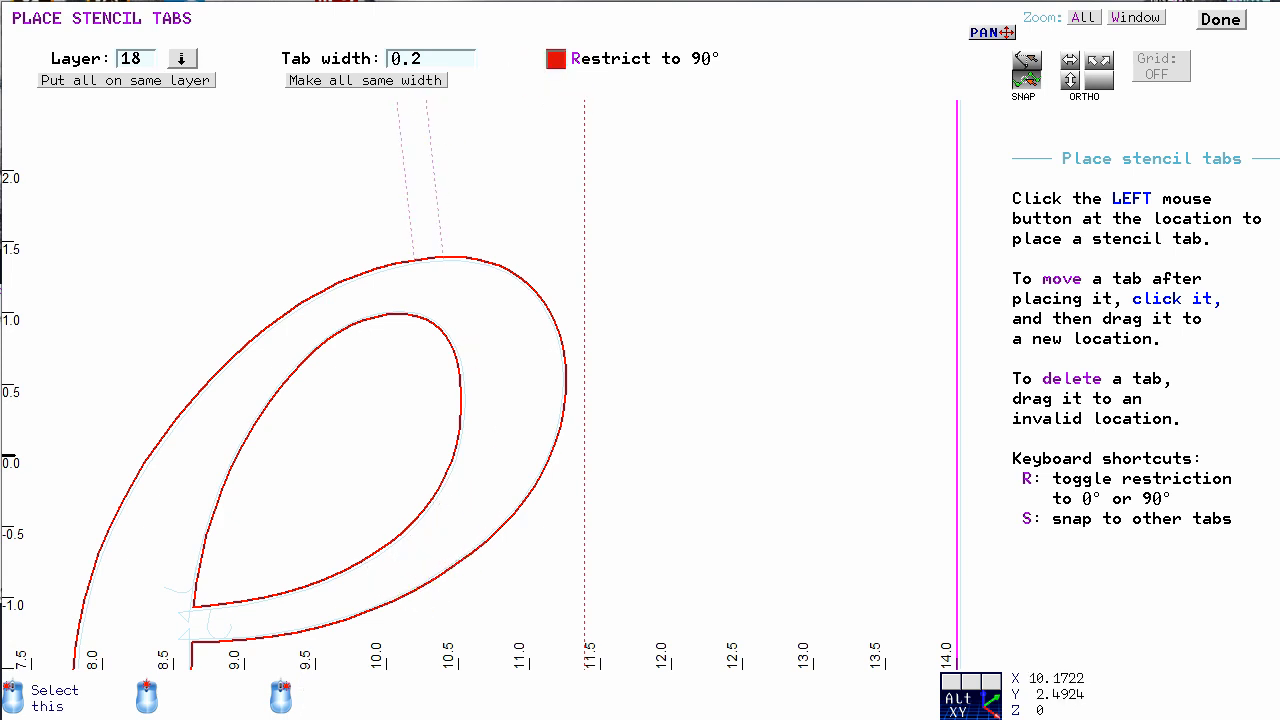
click(556, 62)
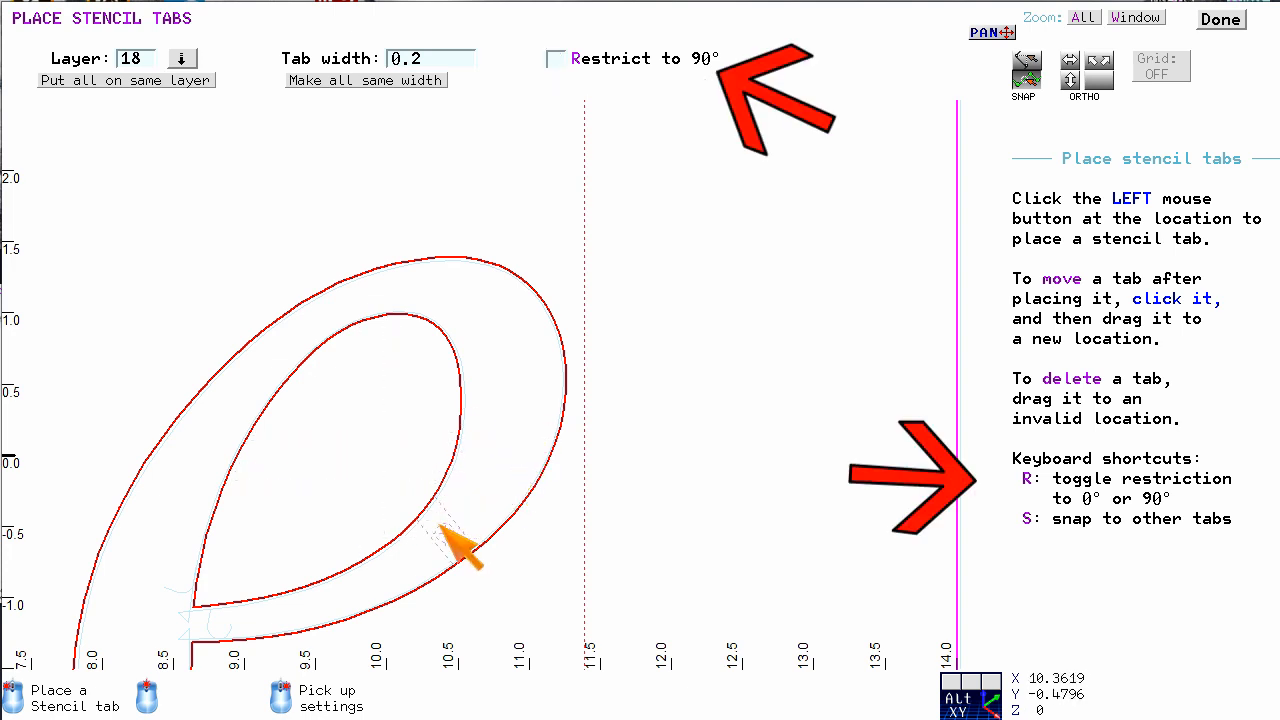
key(r)
key(r)
key(r)
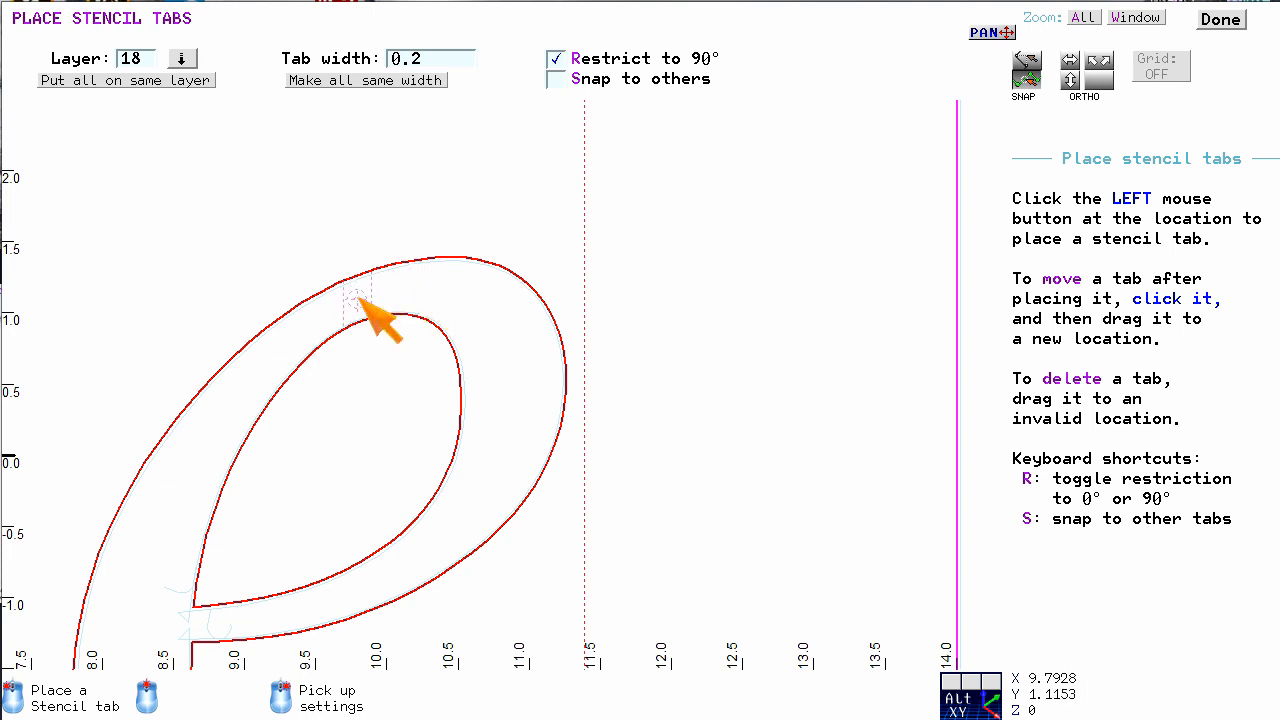
click(358, 298)
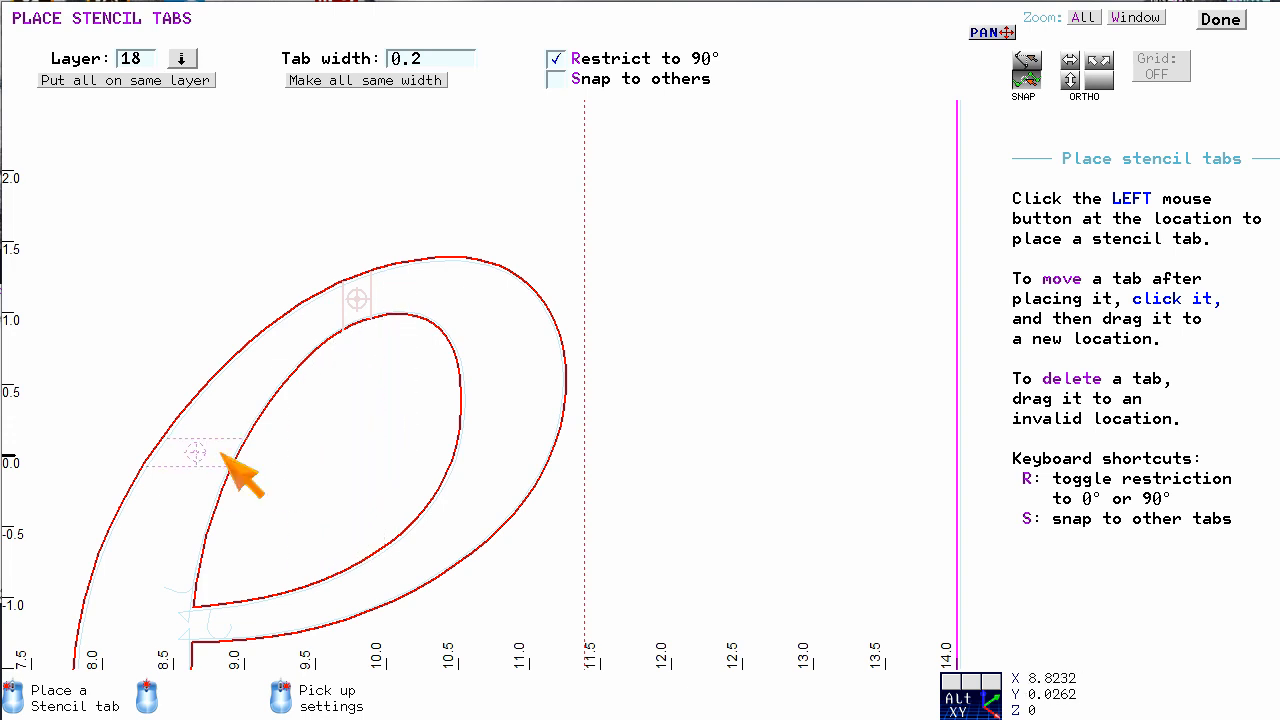
Place a vertical stencil tab across the top stroke of the letter o and finish placing tabs
scroll(238, 508, down, 1)
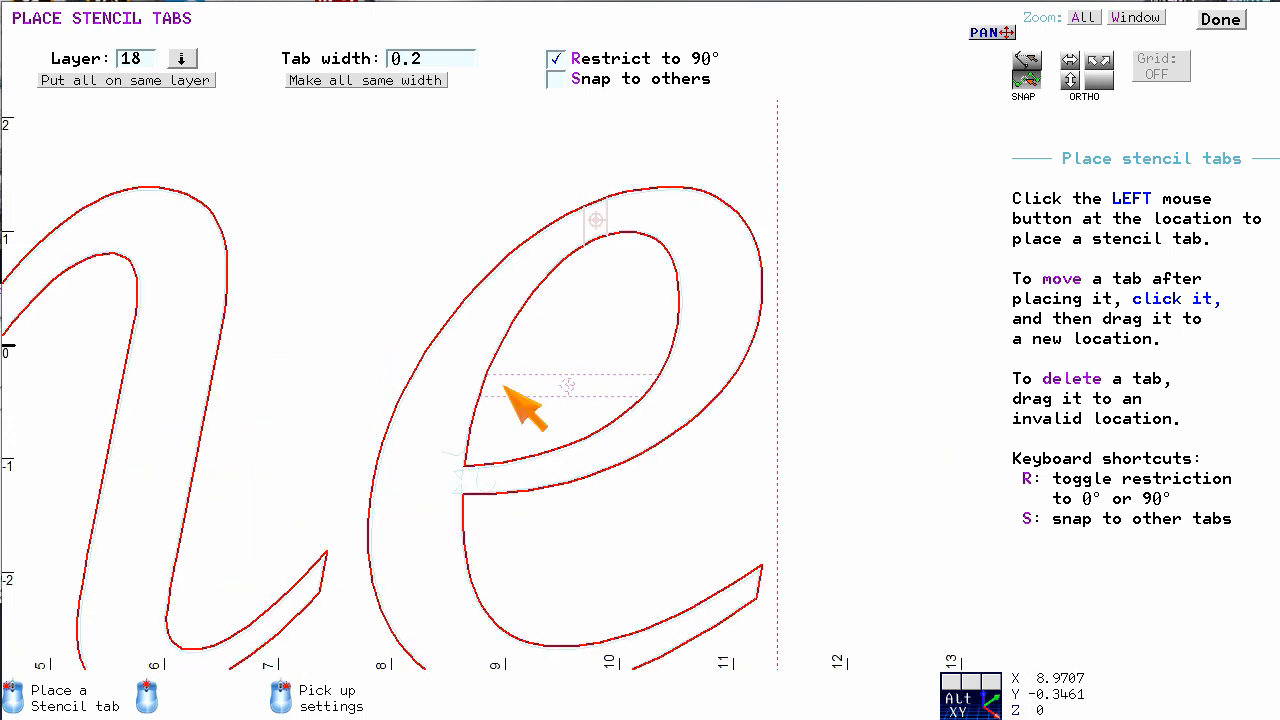
scroll(503, 386, down, 2)
scroll(286, 371, down, 3)
scroll(238, 361, up, 3)
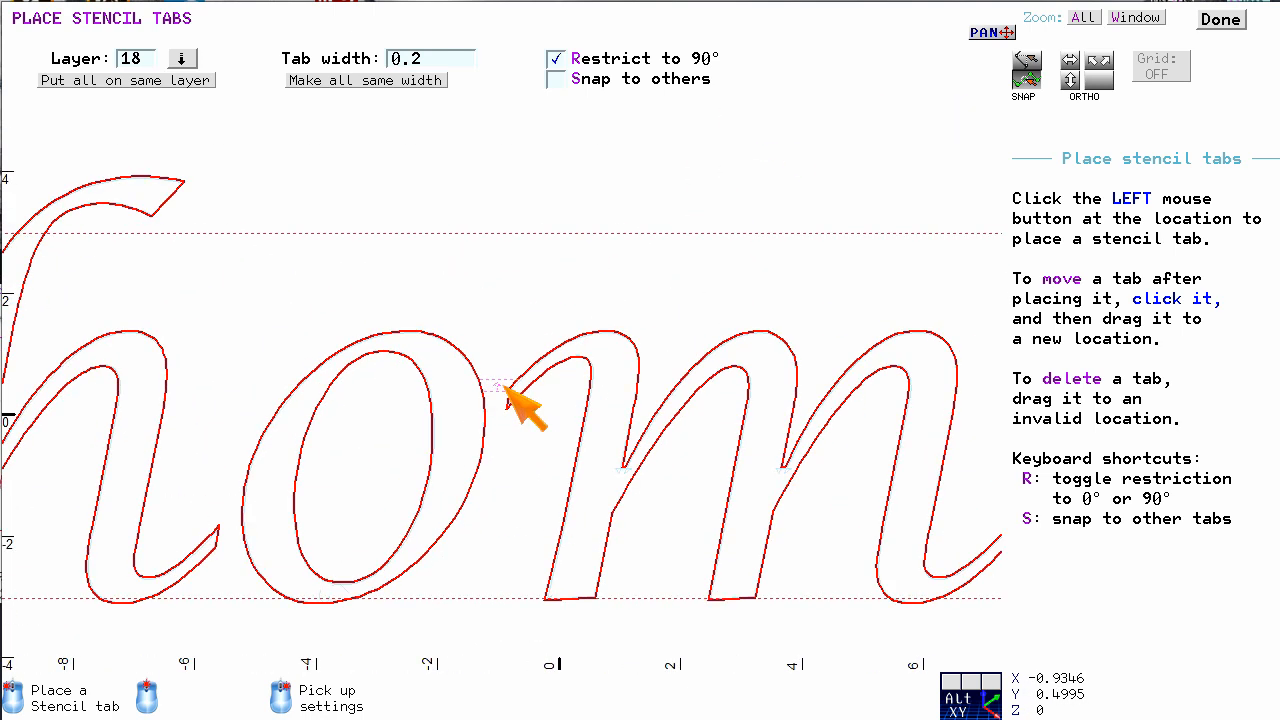
click(376, 335)
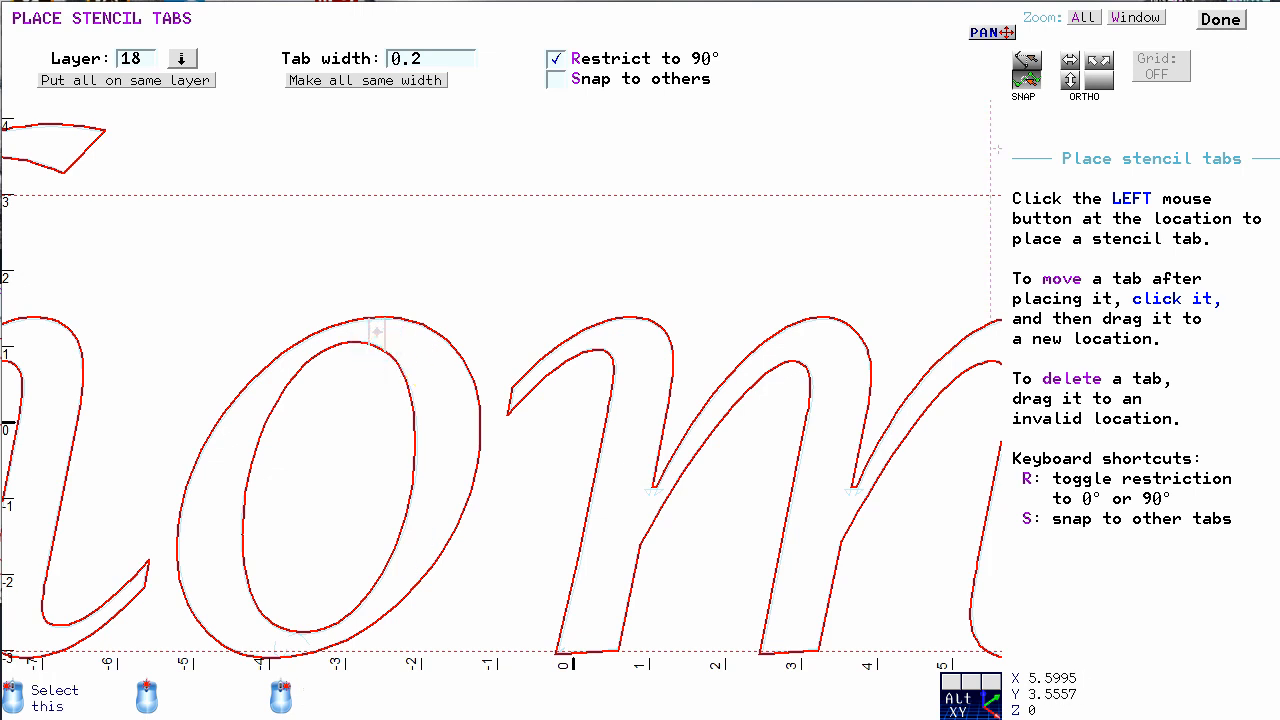
click(1220, 19)
Display the tabbed "home" stencil in 3D, inspect it from another angle, and return to the drawing
click(495, 36)
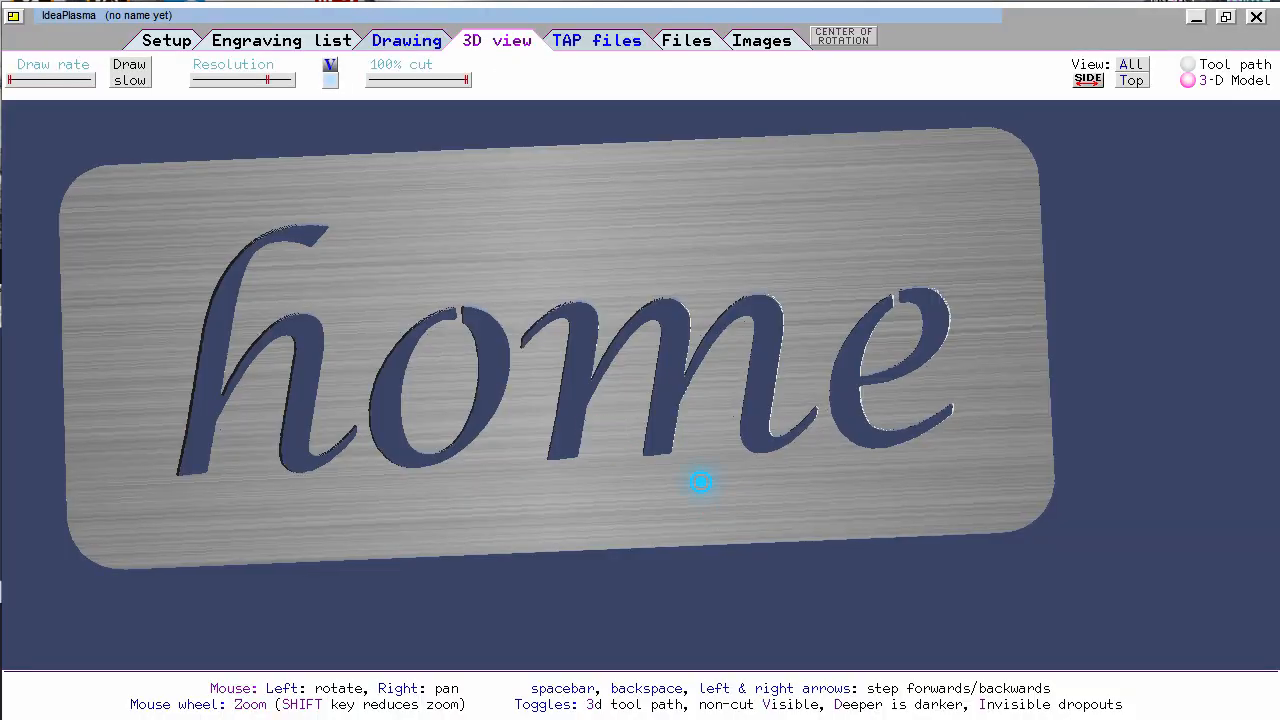
mouse_move(701, 482)
mouse_down()
mouse_move(677, 531)
mouse_move(800, 495)
mouse_move(784, 408)
mouse_move(725, 375)
mouse_move(682, 380)
mouse_up()
click(400, 42)
Set the character spacing of the "home" text to -10%
scroll(662, 416, down, 3)
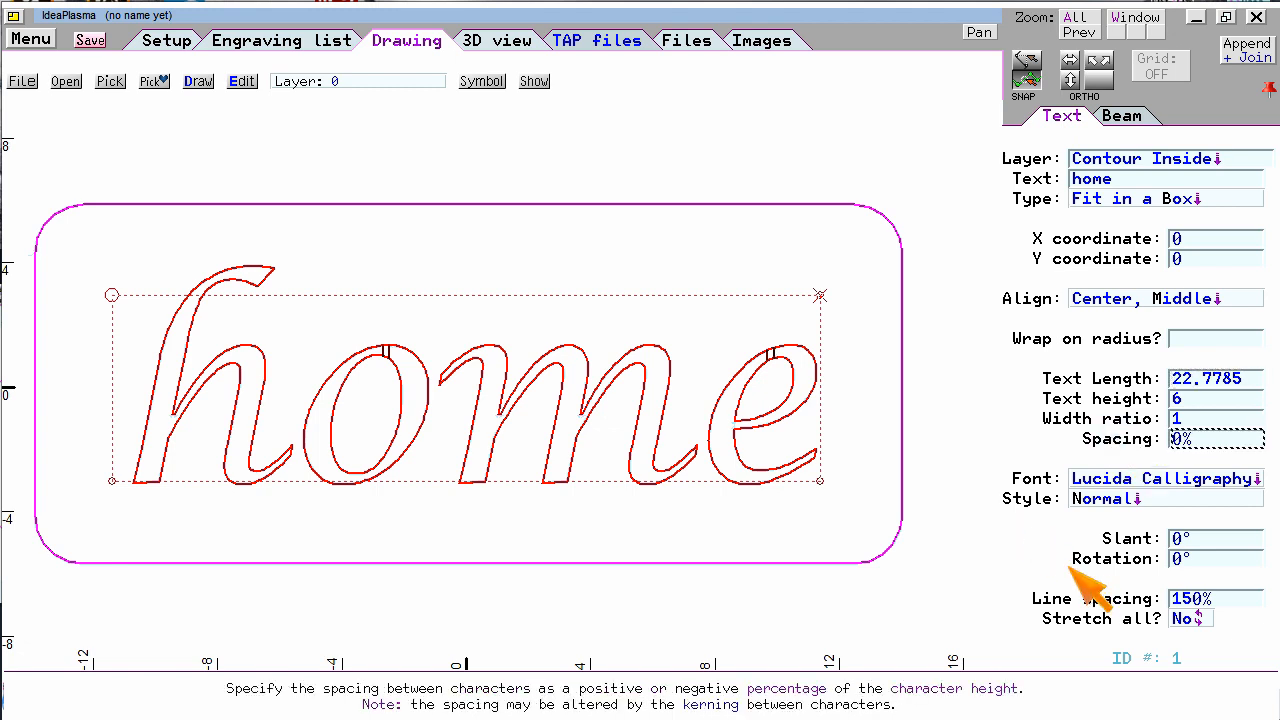
text(-1)
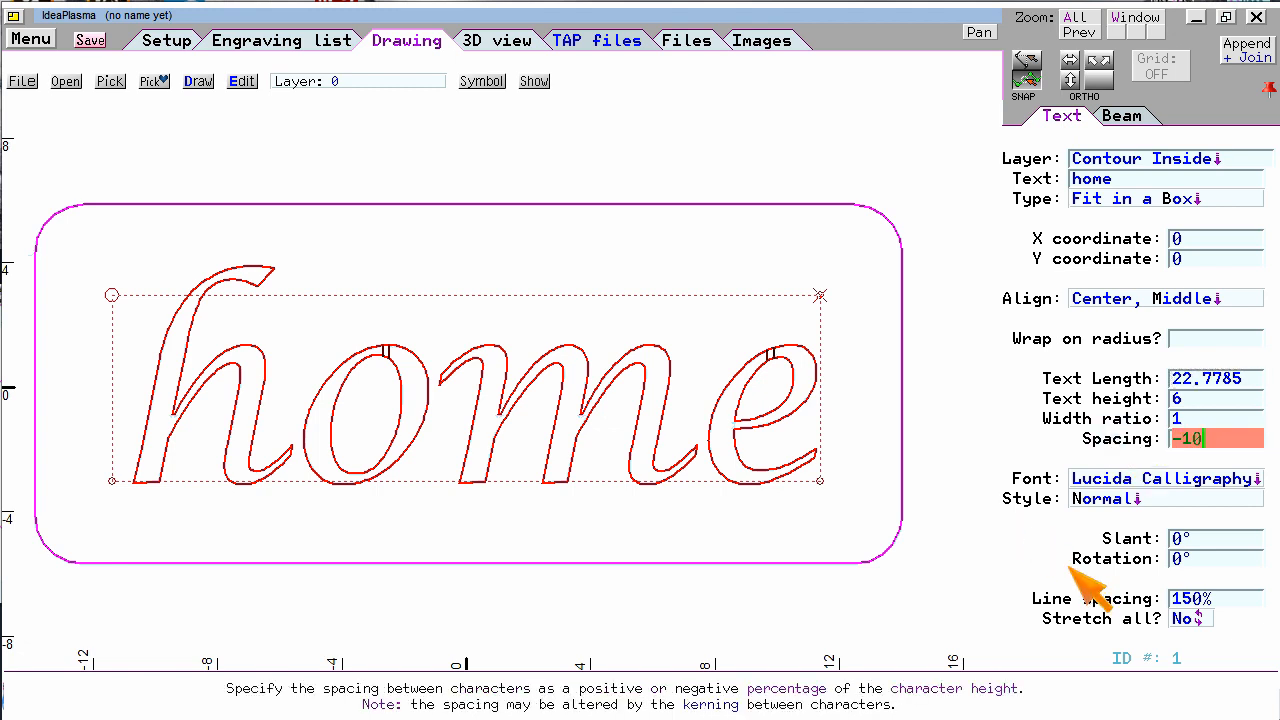
key(Return)
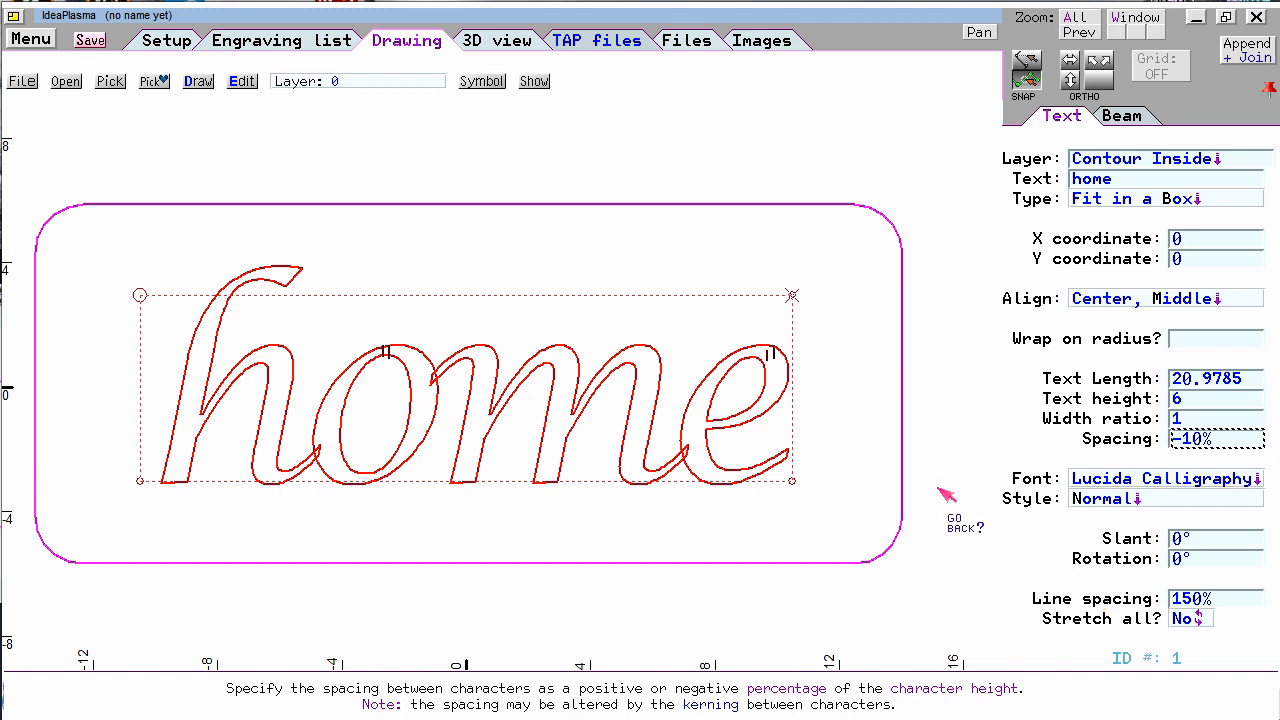
click(672, 406)
Move the e's misplaced stencil tab back so it bridges the upper stroke of the letter
scroll(690, 401, up, 2)
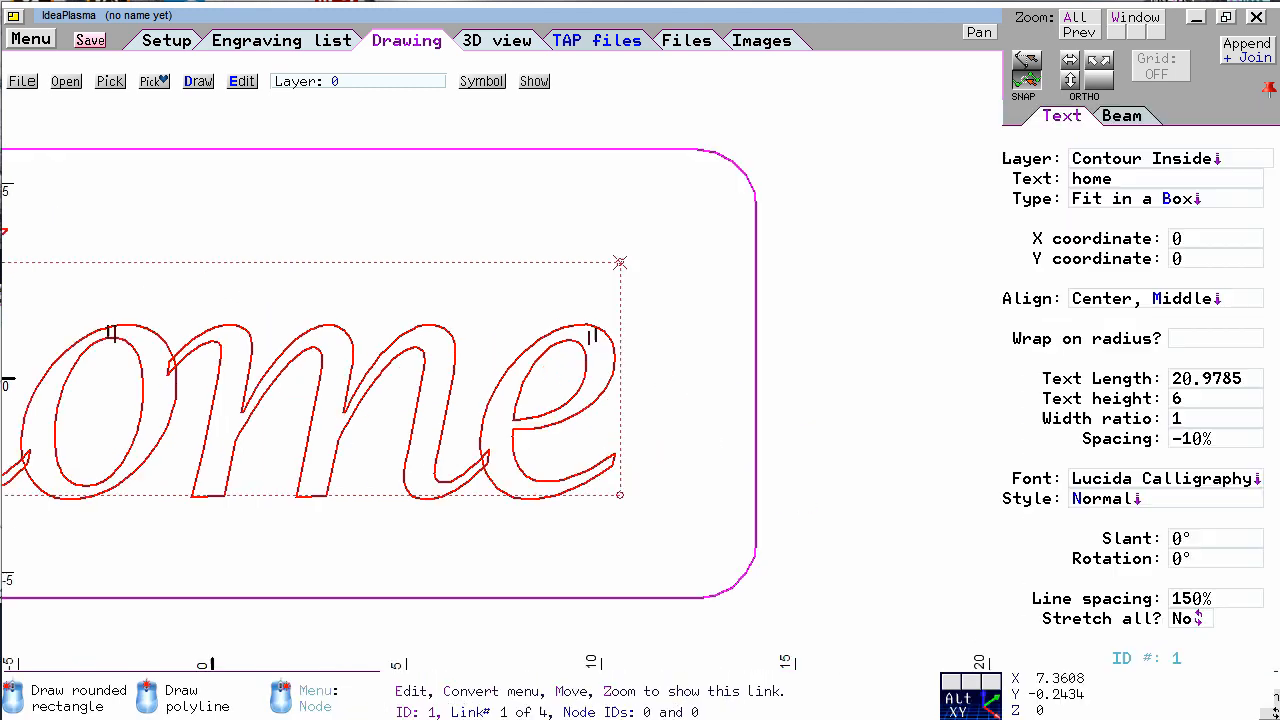
click(815, 412)
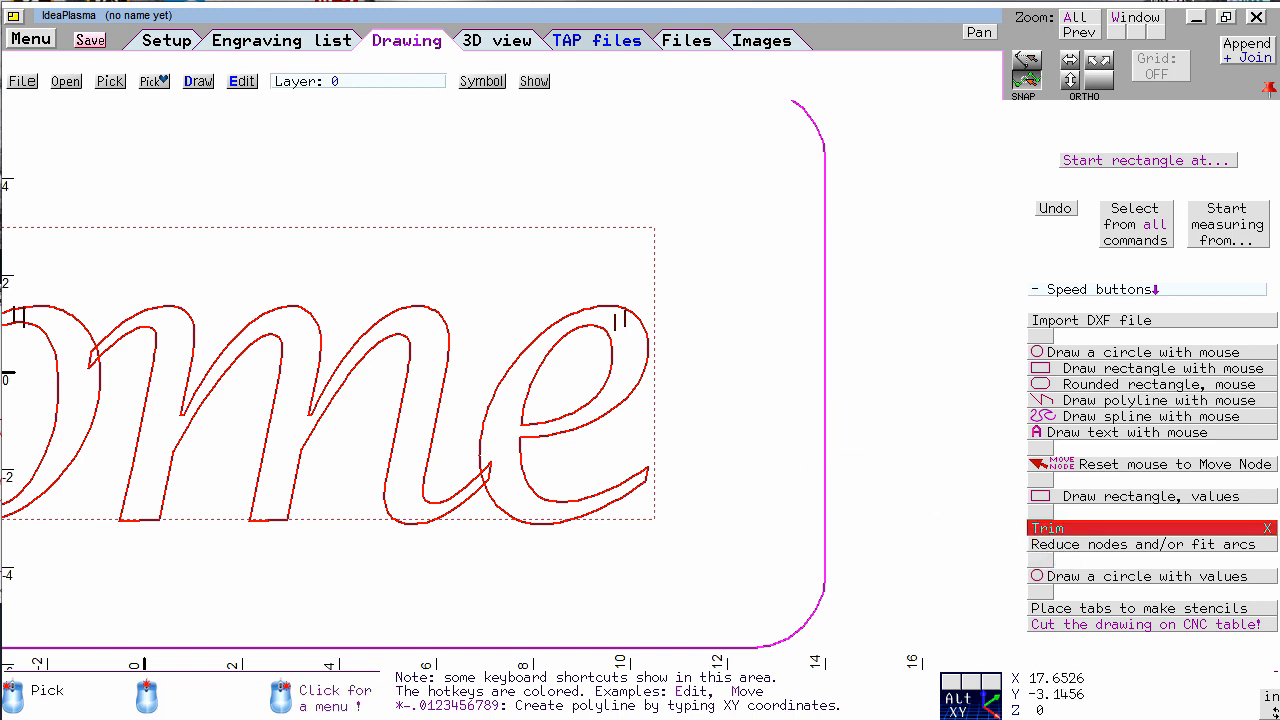
click(1113, 466)
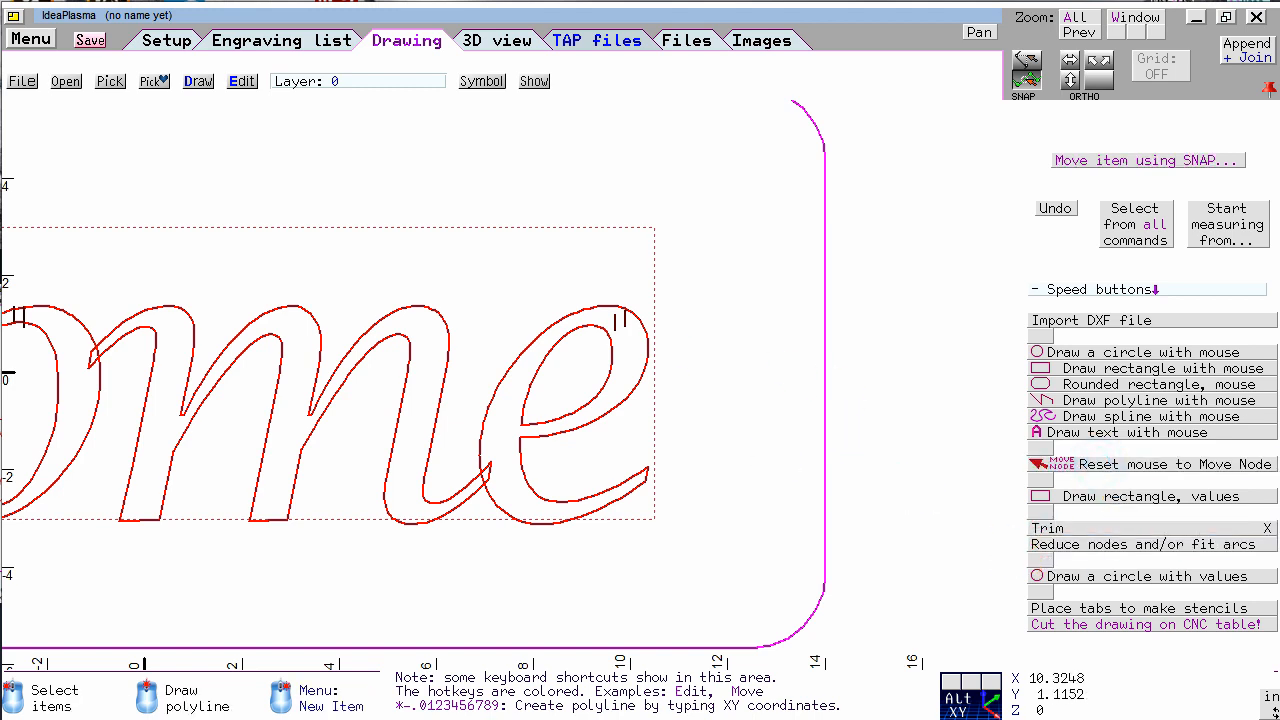
click(626, 320)
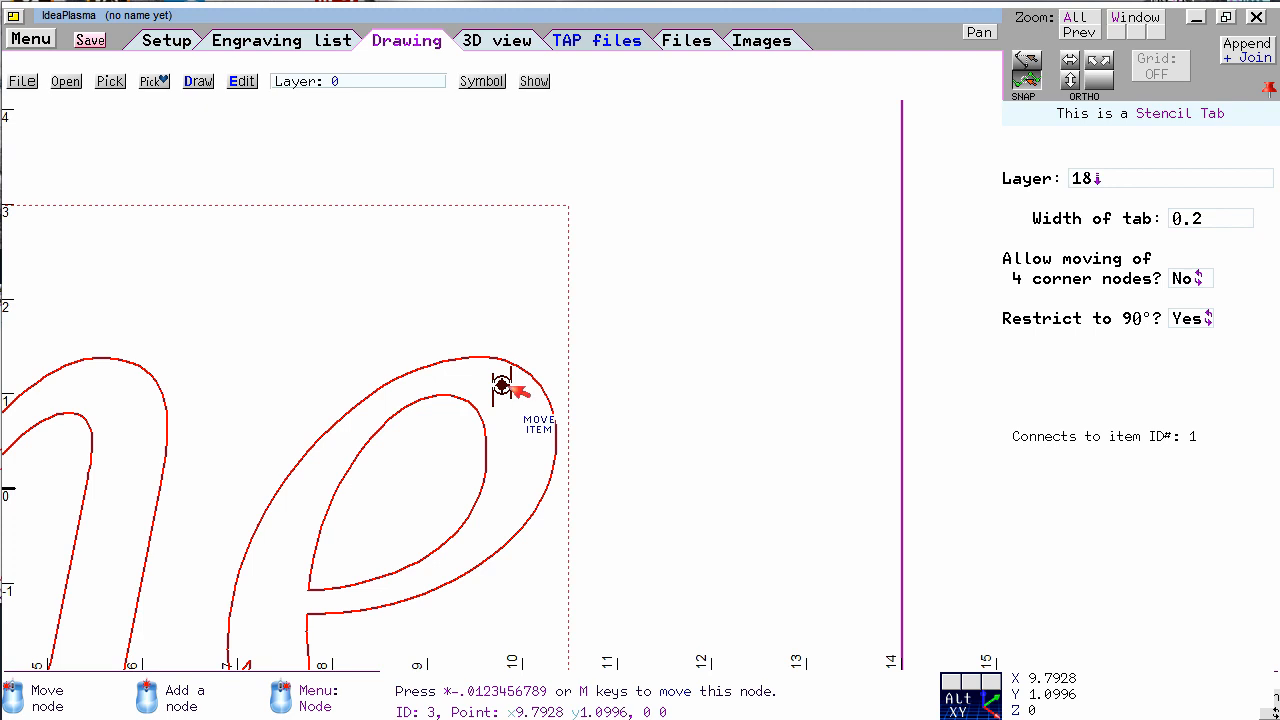
click(502, 385)
click(450, 378)
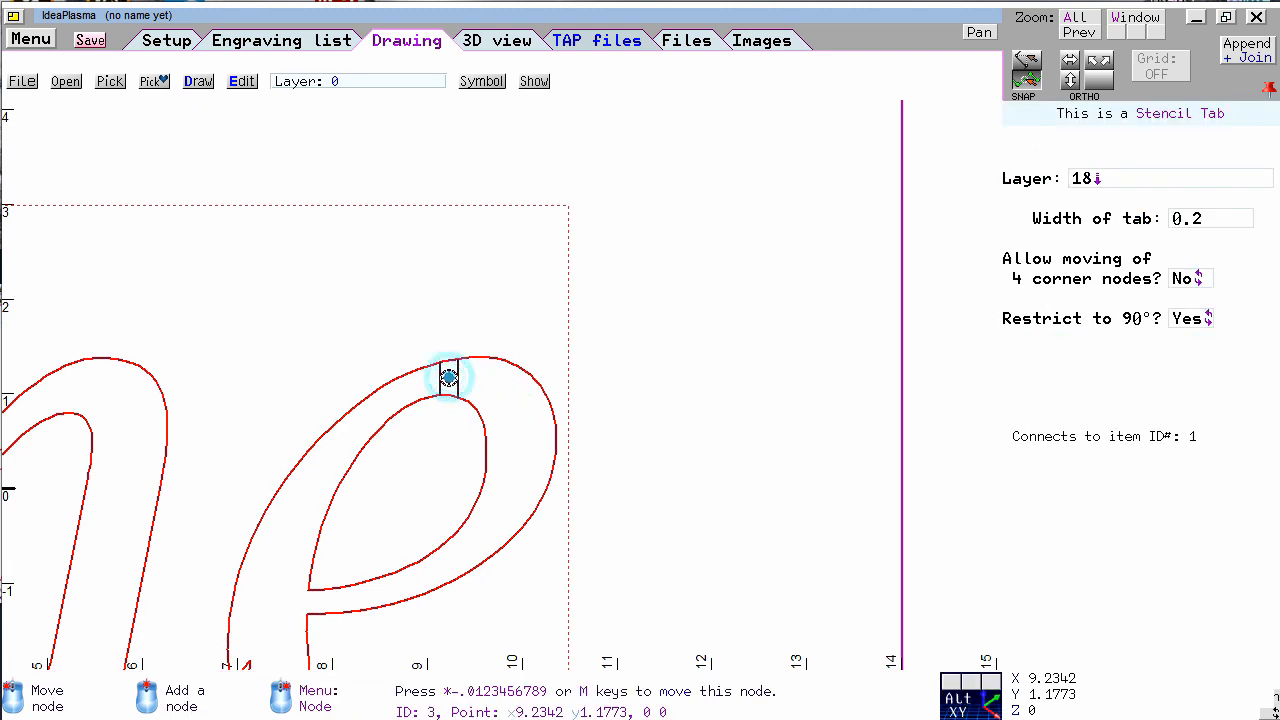
Shift the o's stencil tab slightly along the top stroke, toward the m
scroll(368, 442, down, 3)
click(236, 364)
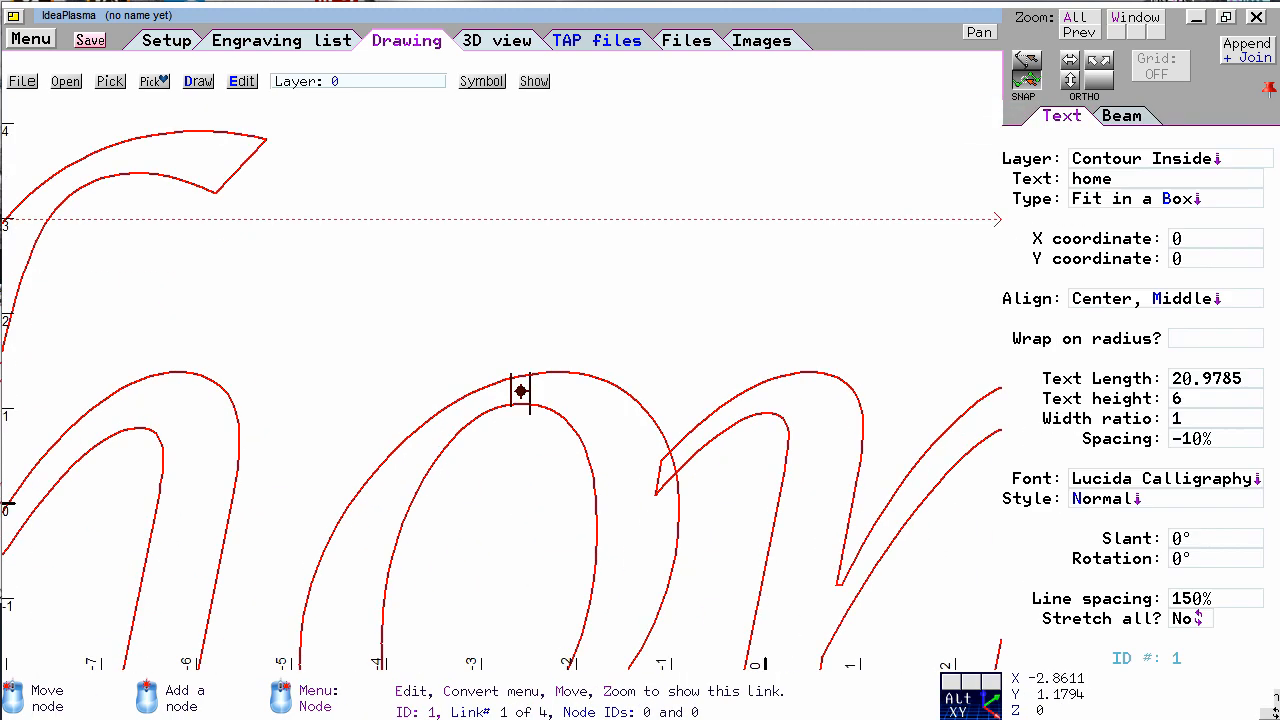
scroll(519, 386, up, 2)
click(517, 380)
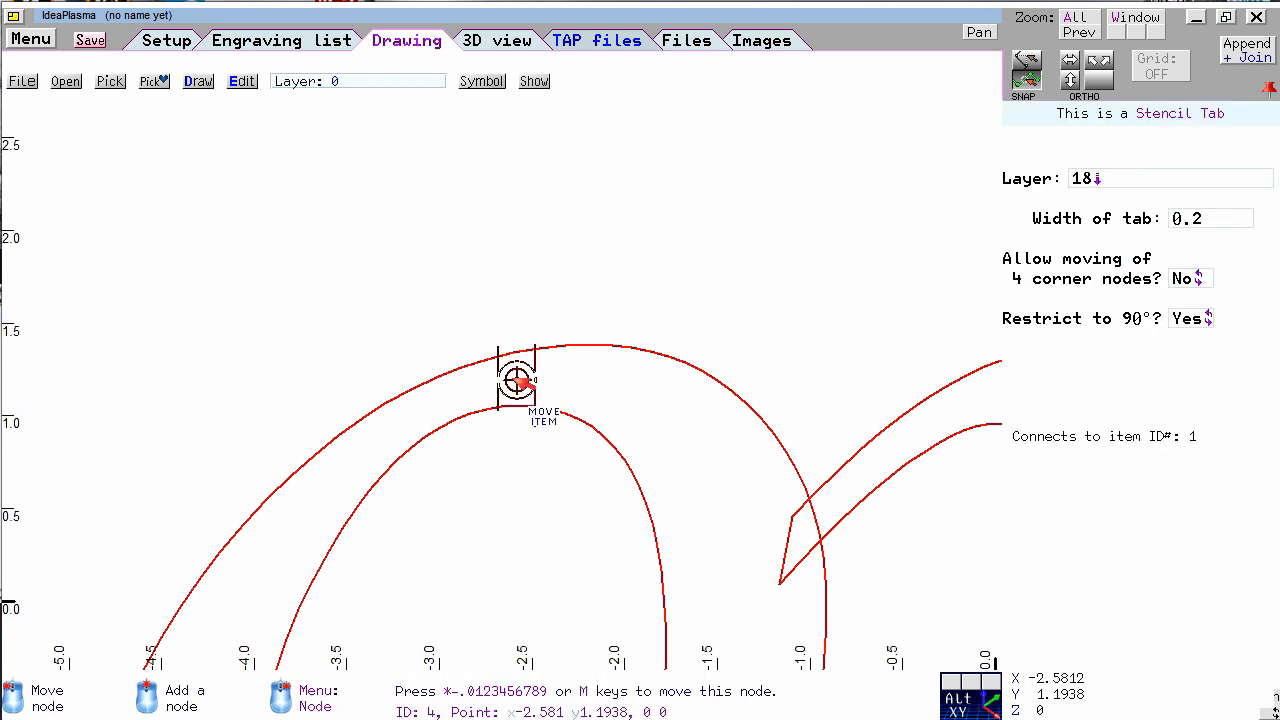
click(516, 379)
click(566, 384)
scroll(513, 390, down, 4)
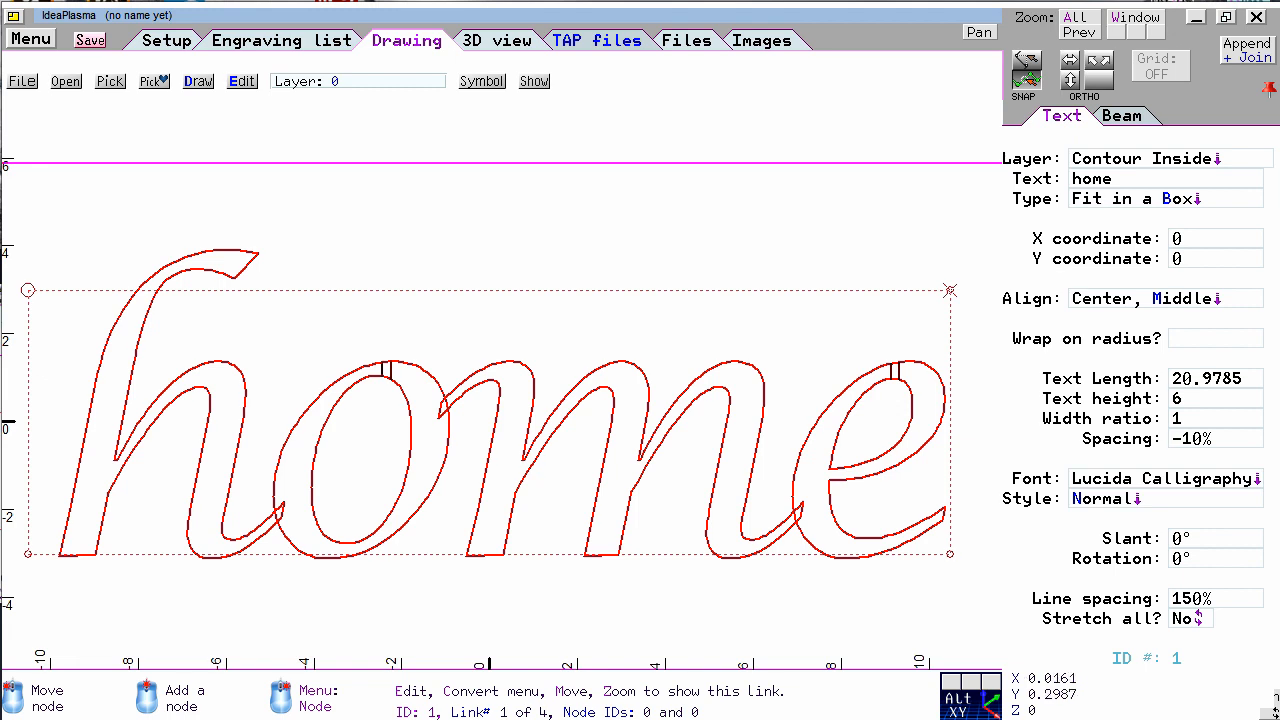
click(489, 408)
Set outside contours to be fused in the setup and return to the drawing
click(164, 50)
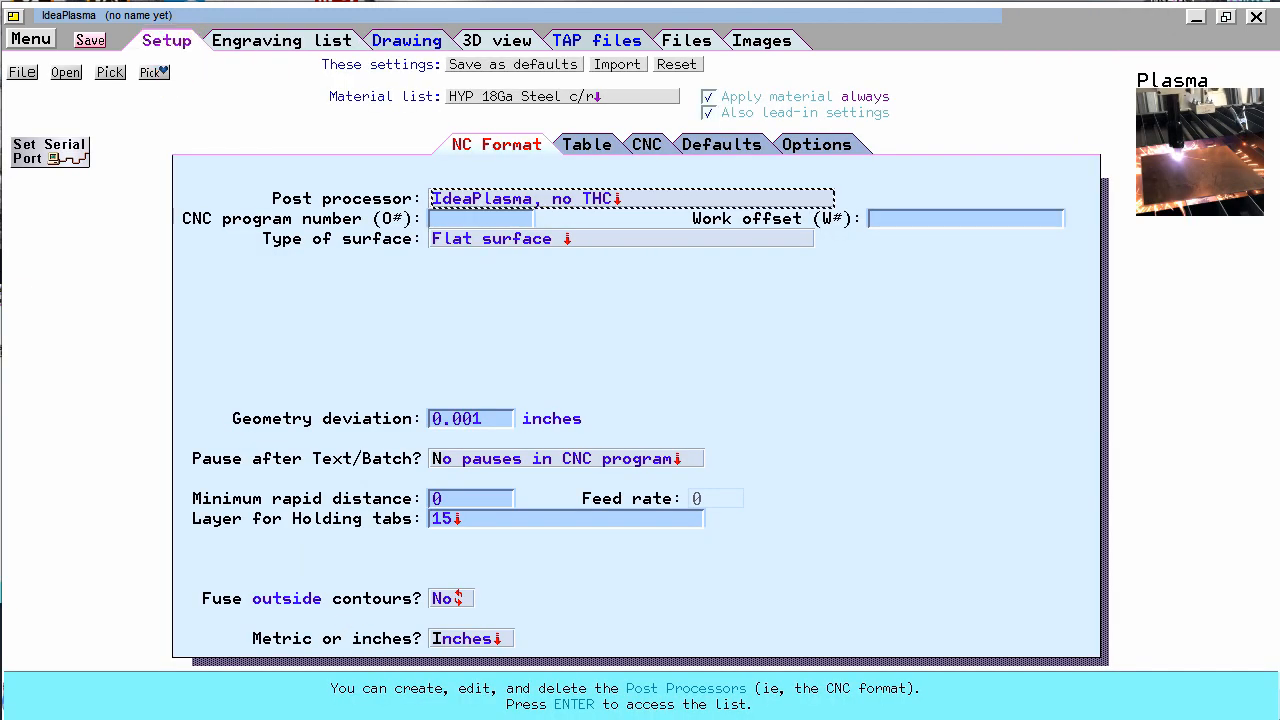
click(220, 604)
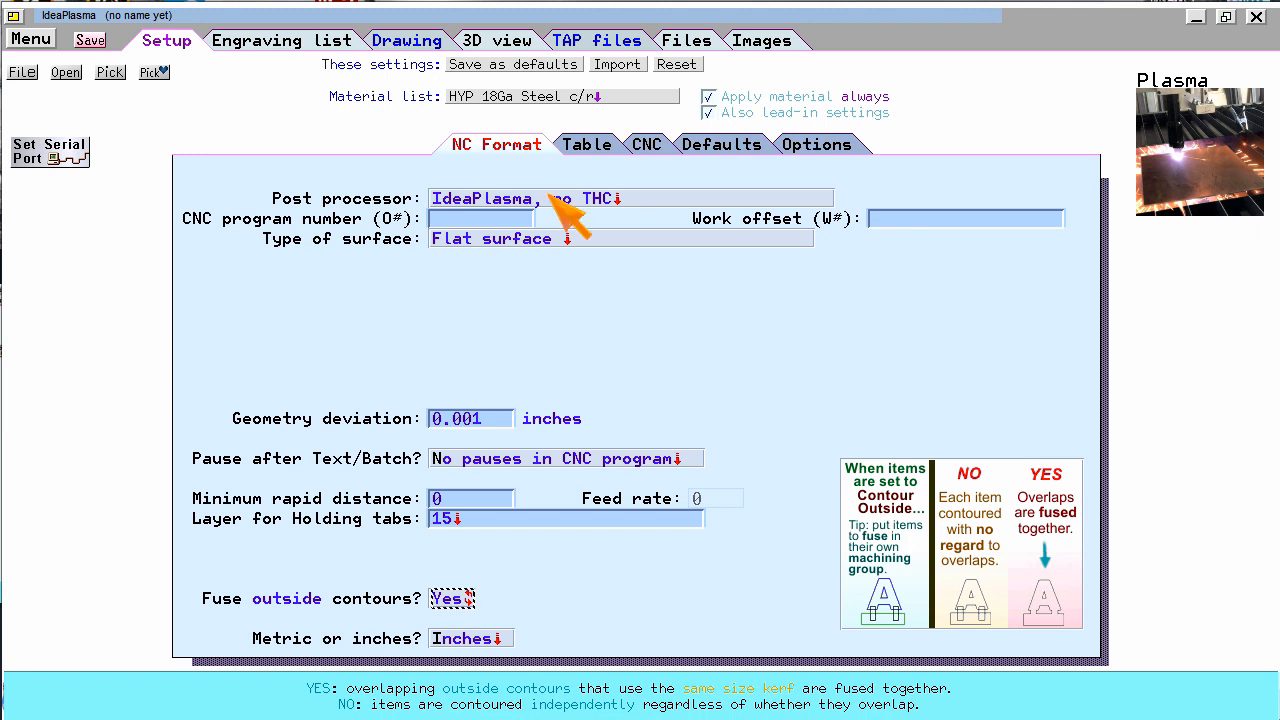
click(406, 40)
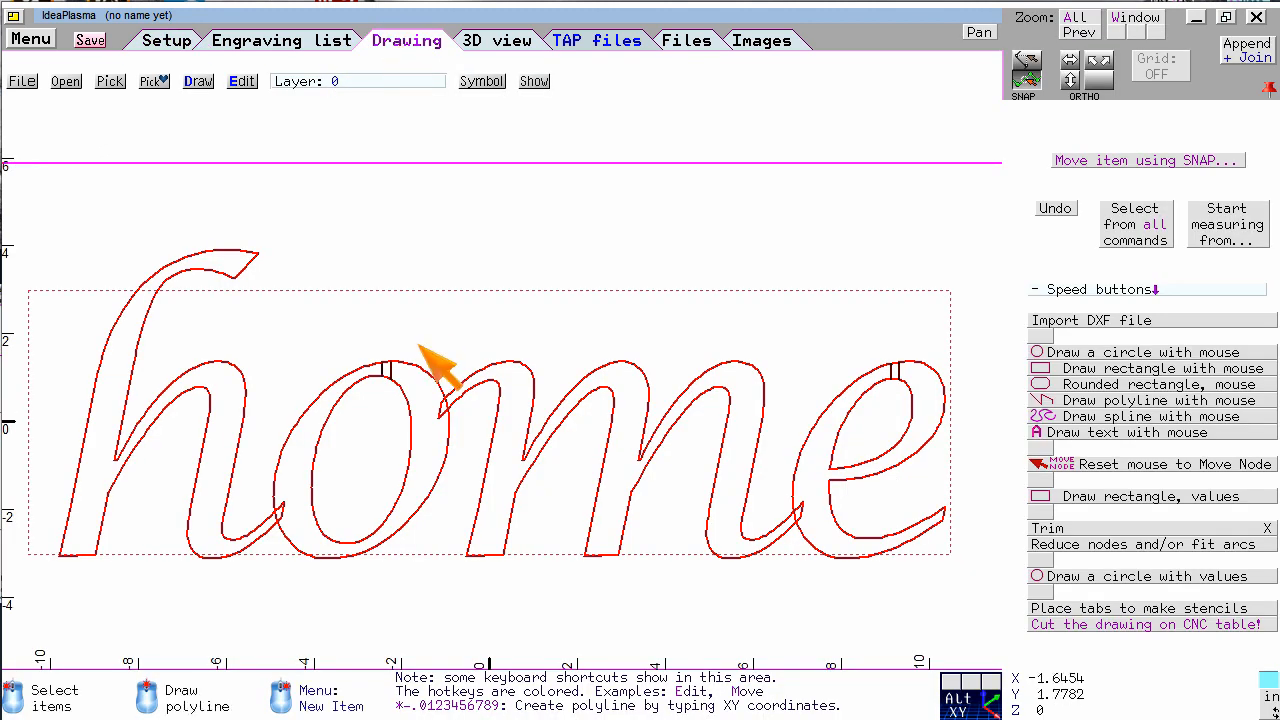
Resume placing stencil tabs with snapping to others enabled, and add a tab on the e's crossbar directly below its upper tab
click(402, 384)
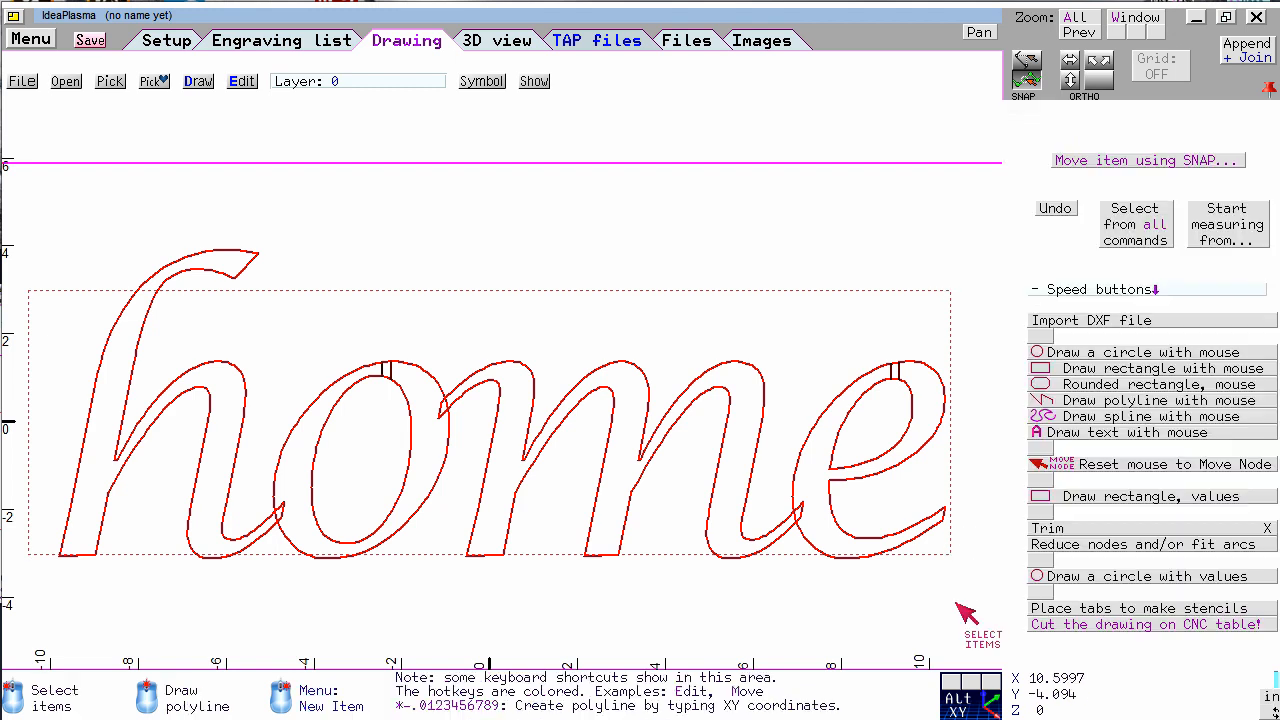
click(1075, 609)
click(623, 80)
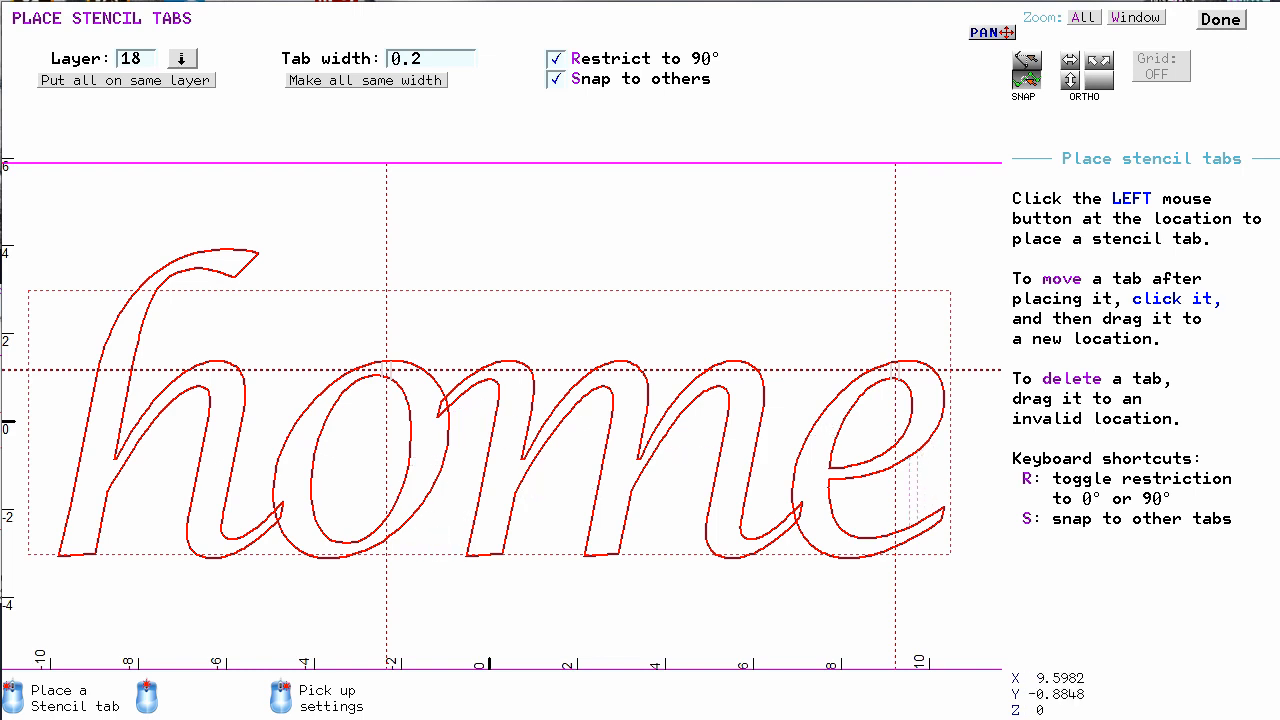
scroll(437, 386, up, 2)
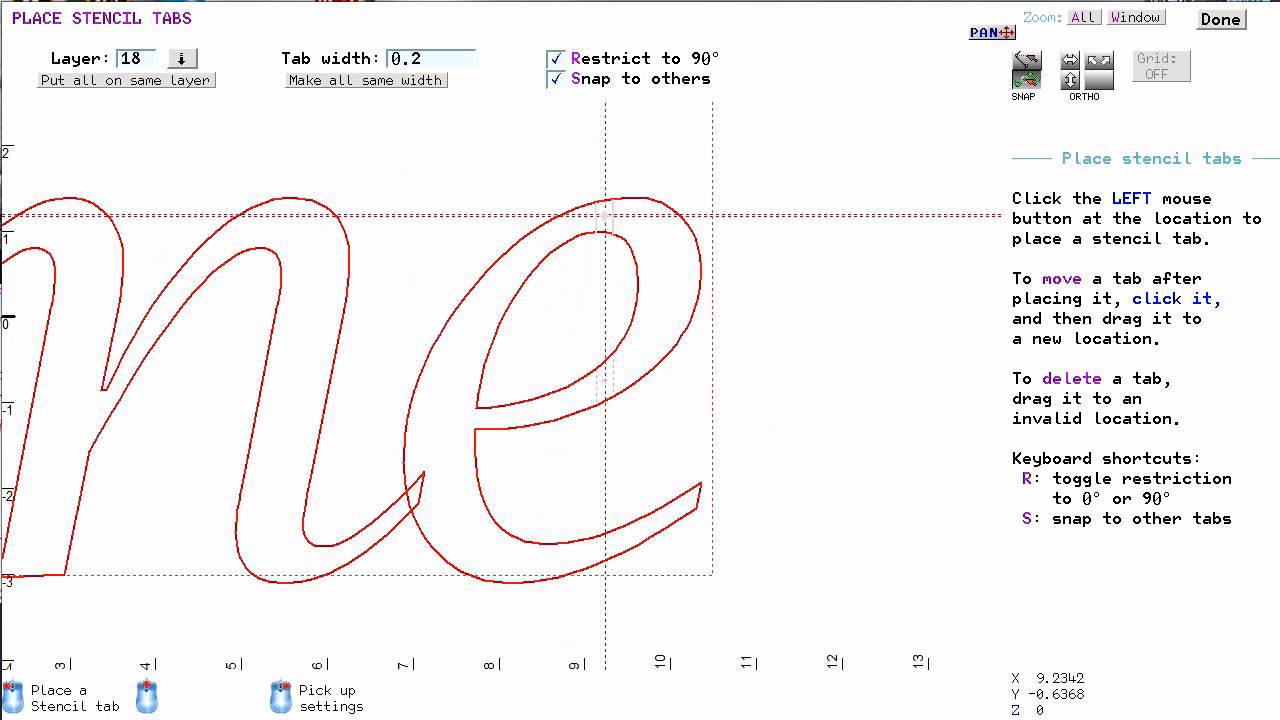
click(605, 381)
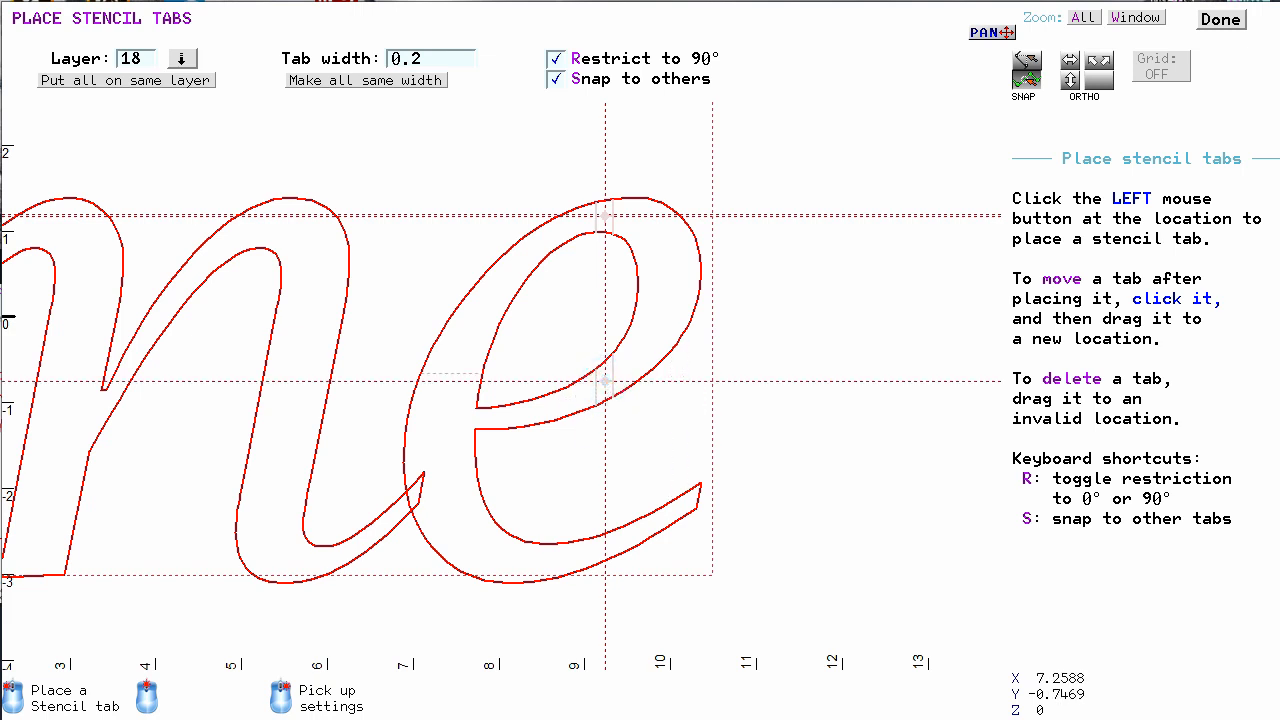
Place a stencil tab across the o's lower stroke, vertically aligned with its top tab
scroll(350, 381, down, 3)
scroll(220, 385, down, 1)
scroll(433, 386, up, 3)
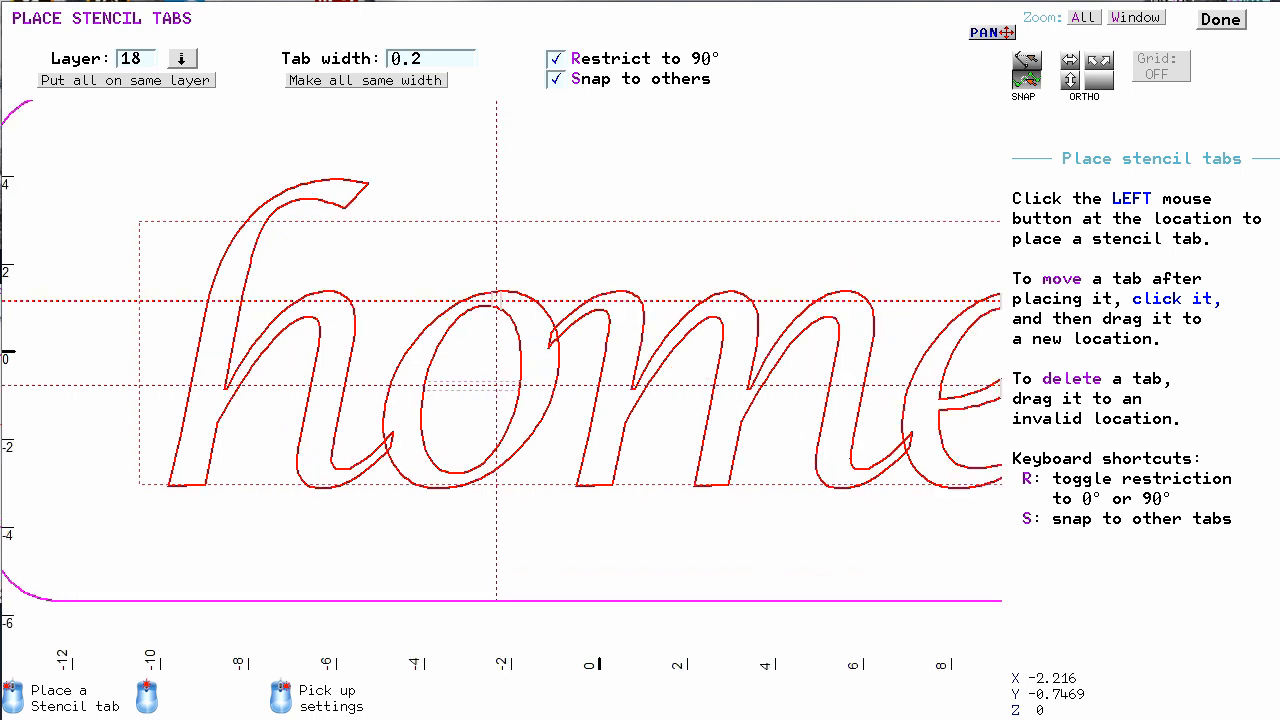
click(493, 502)
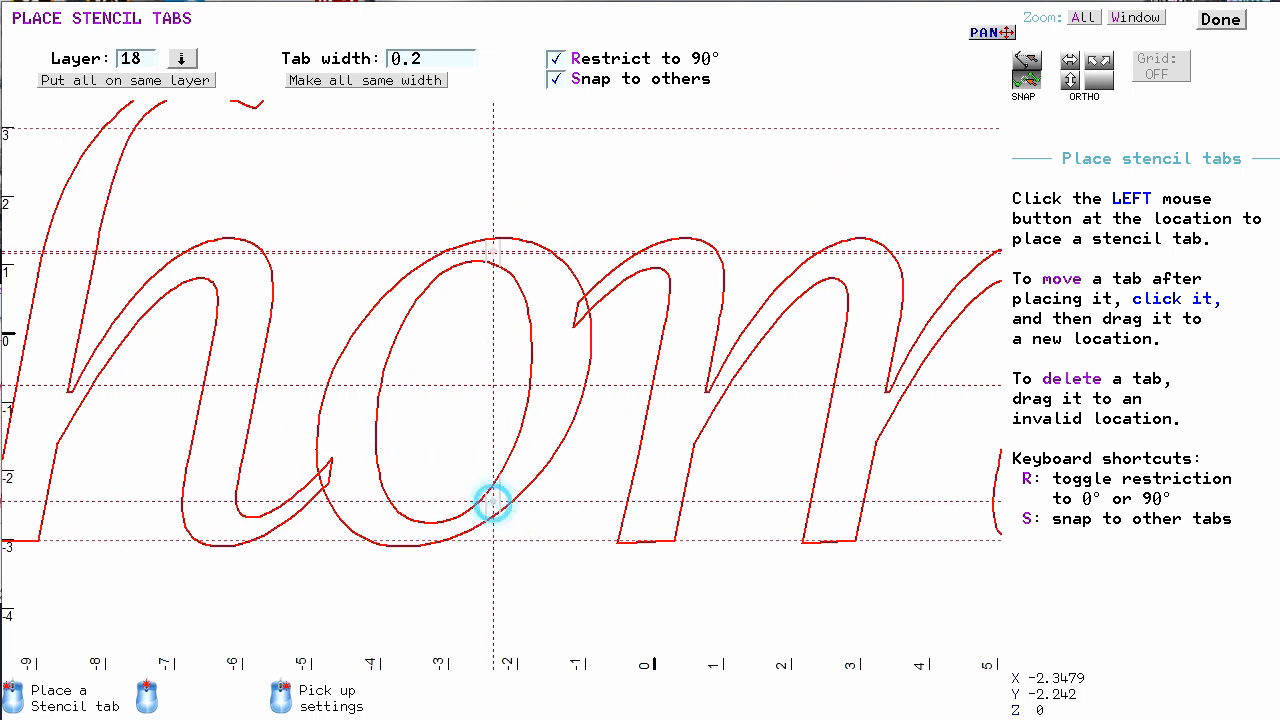
Turn off snapping to other tabs and move the o's lower tab to the bottom of the bowl, angled without the 90° restriction
click(632, 82)
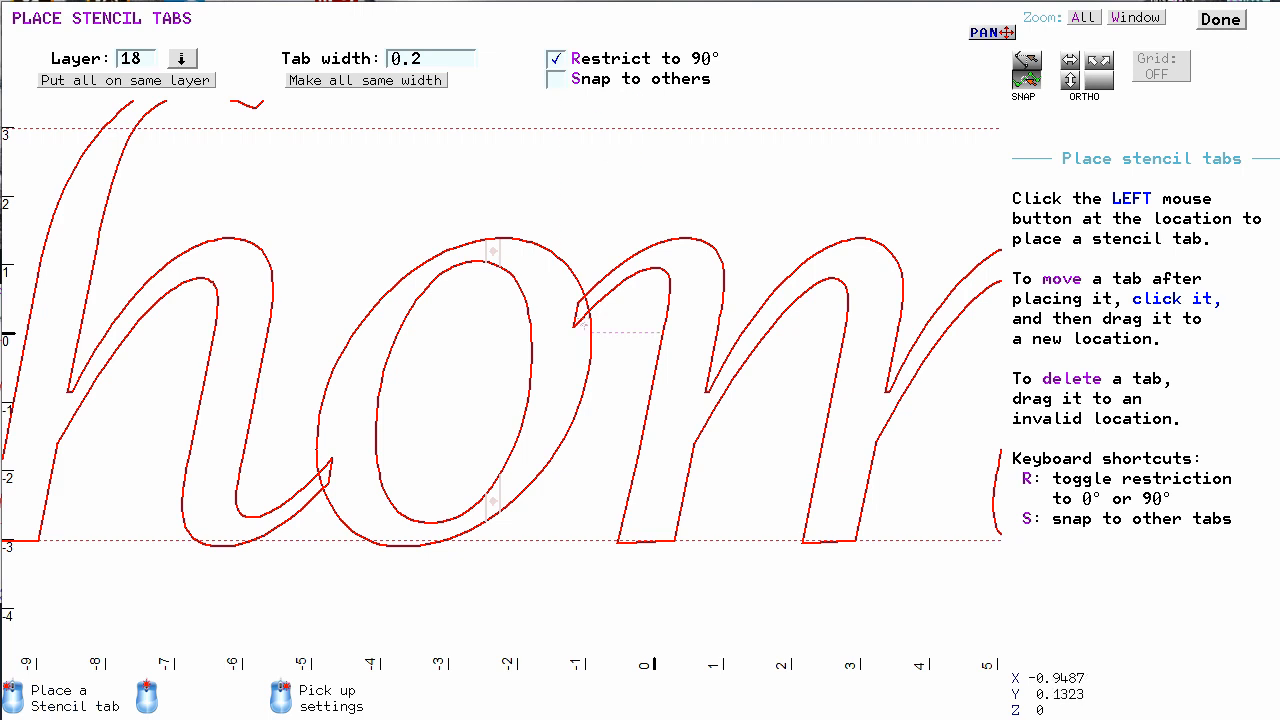
click(614, 60)
scroll(523, 400, down, 3)
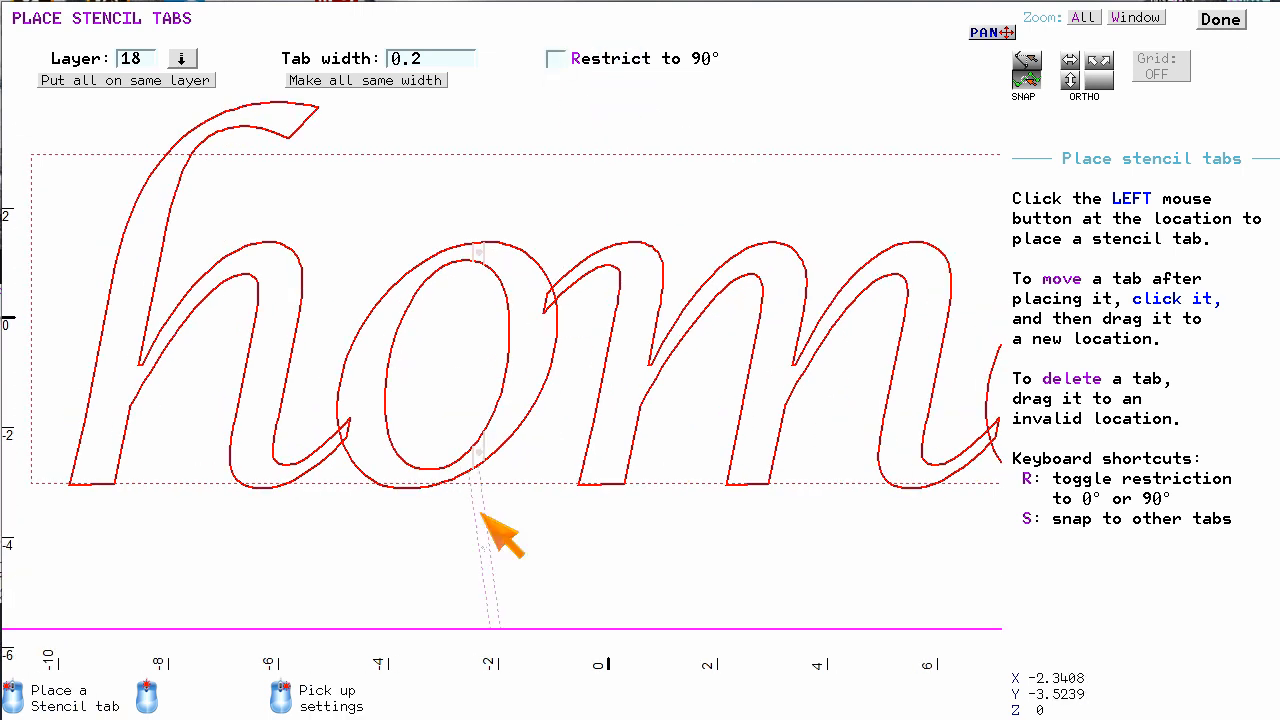
scroll(505, 389, up, 3)
key(r)
click(527, 290)
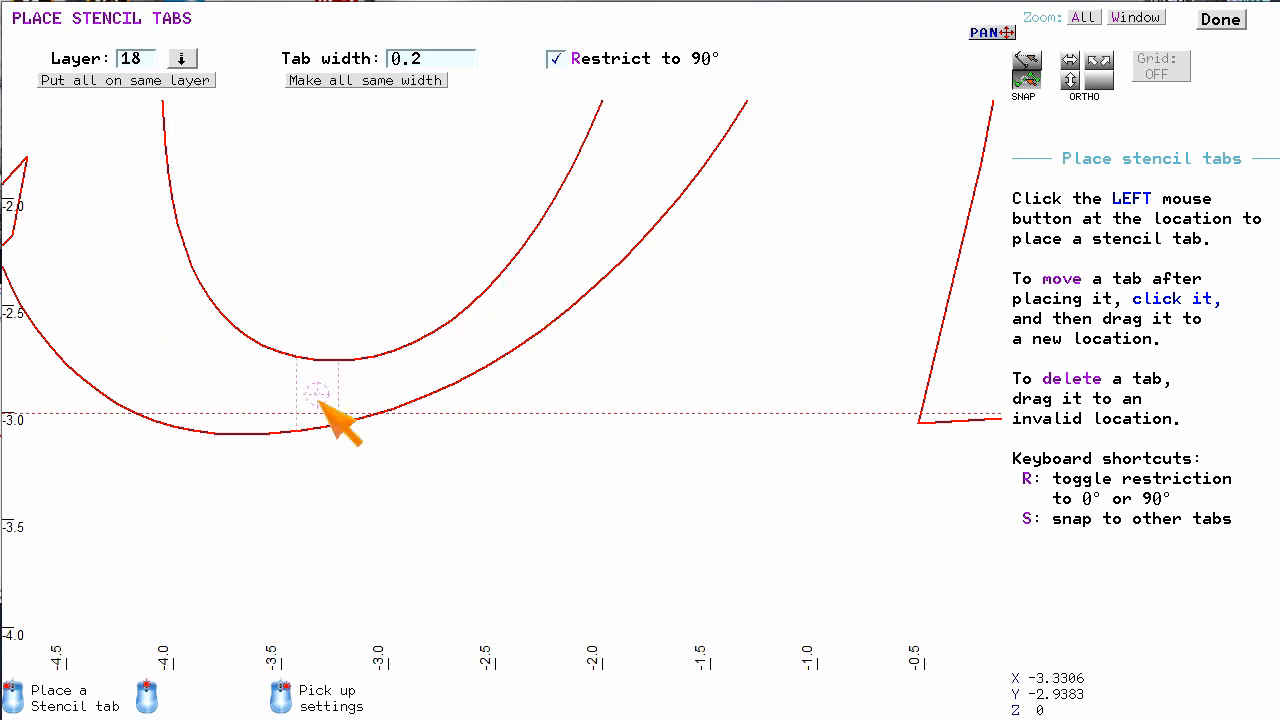
key(r)
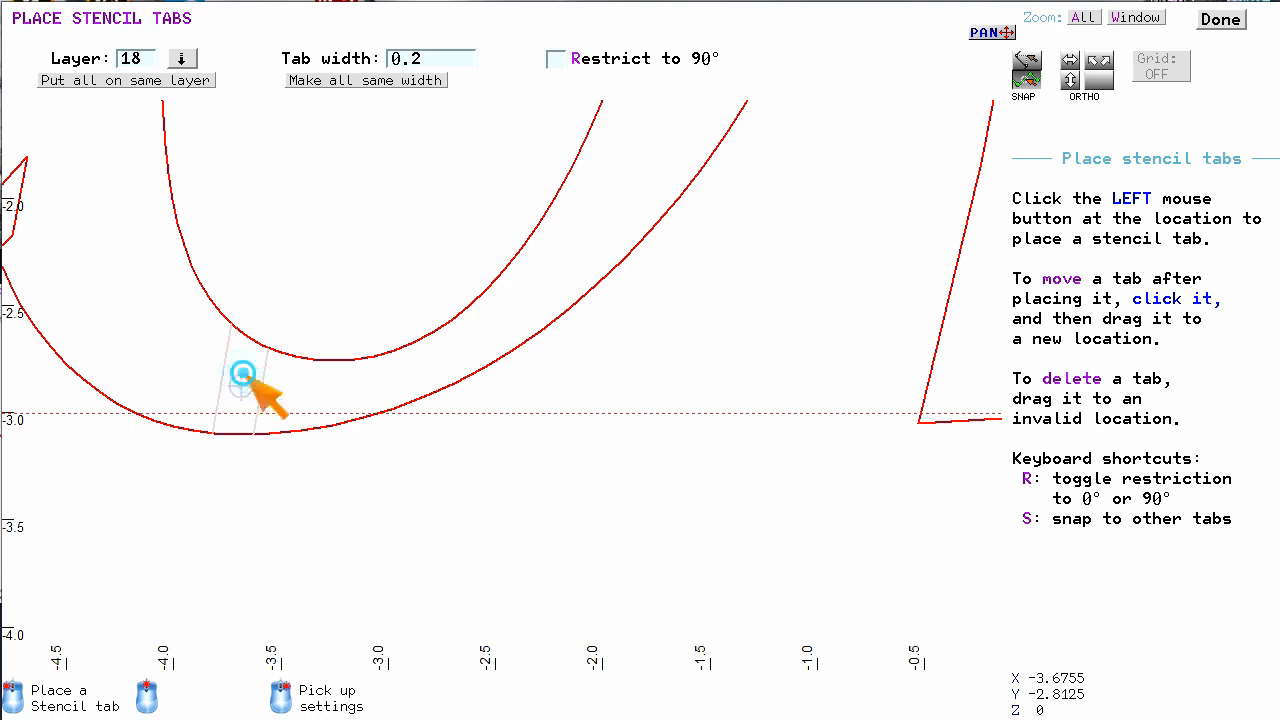
click(242, 382)
Delete the stencil tab on the e's crossbar by moving it to an empty area above the letters
scroll(708, 272, down, 5)
scroll(868, 228, down, 2)
scroll(552, 424, up, 4)
scroll(684, 381, down, 3)
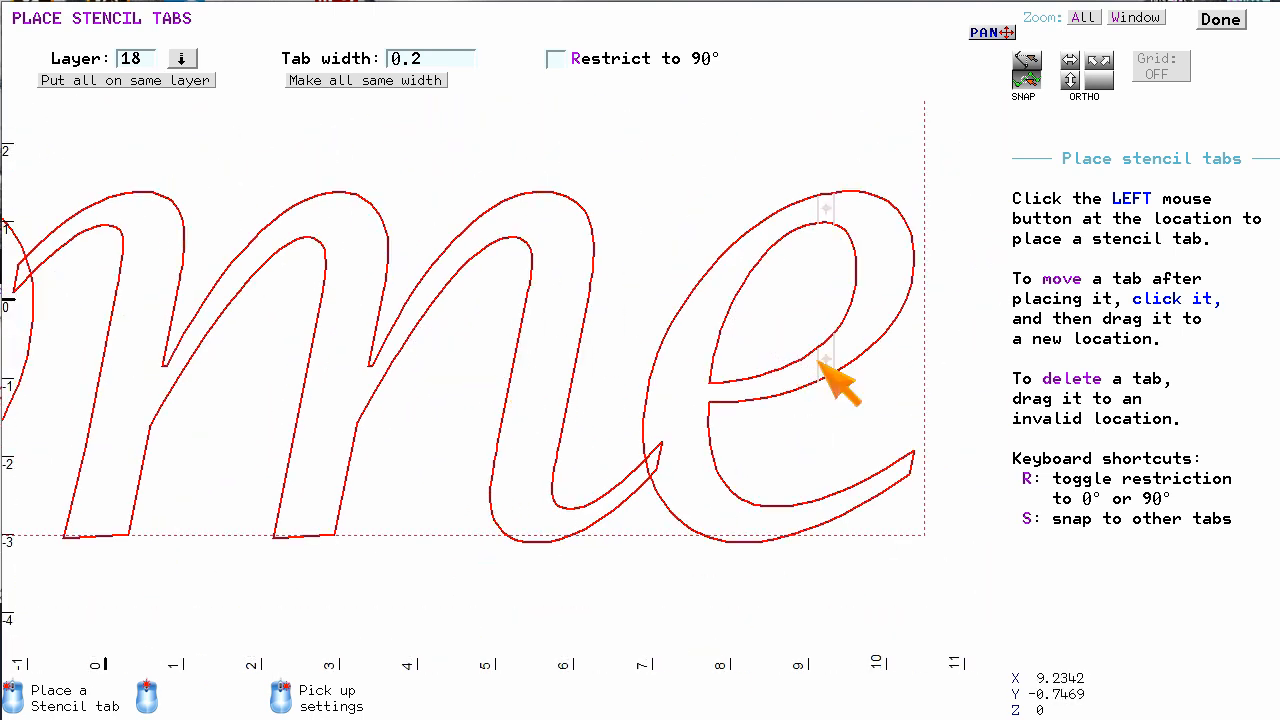
click(825, 357)
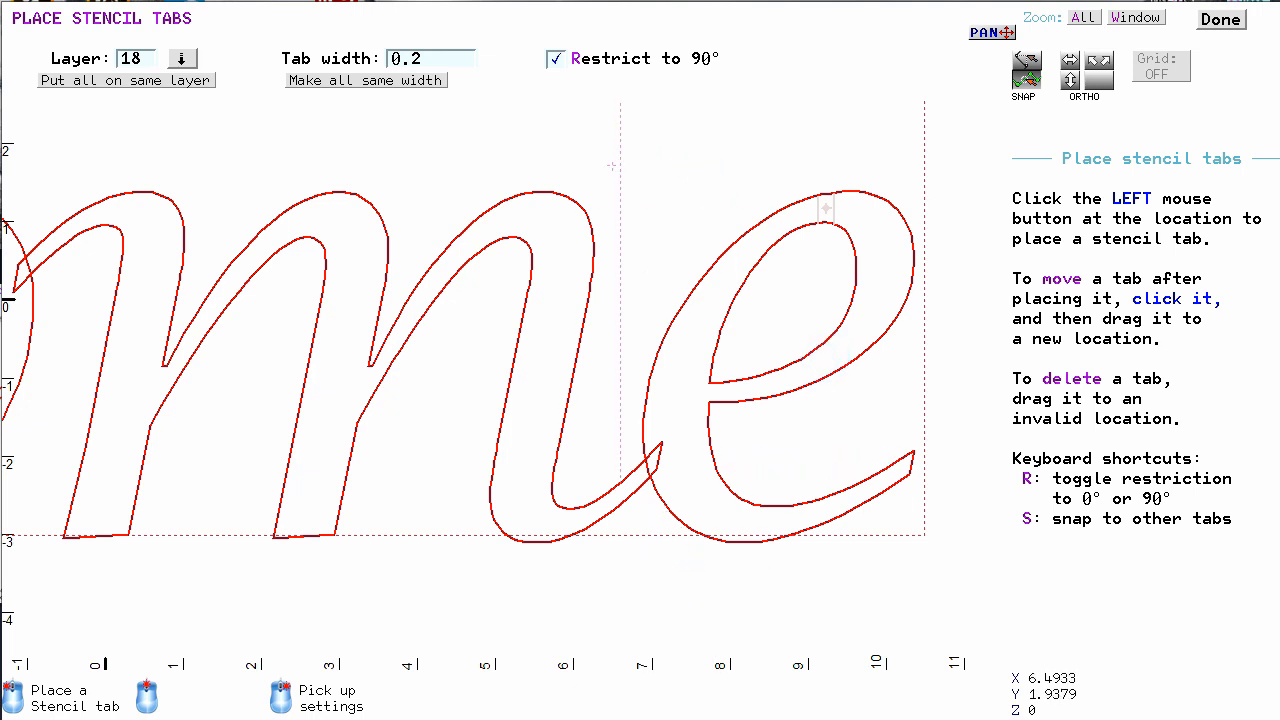
scroll(497, 637, down, 1)
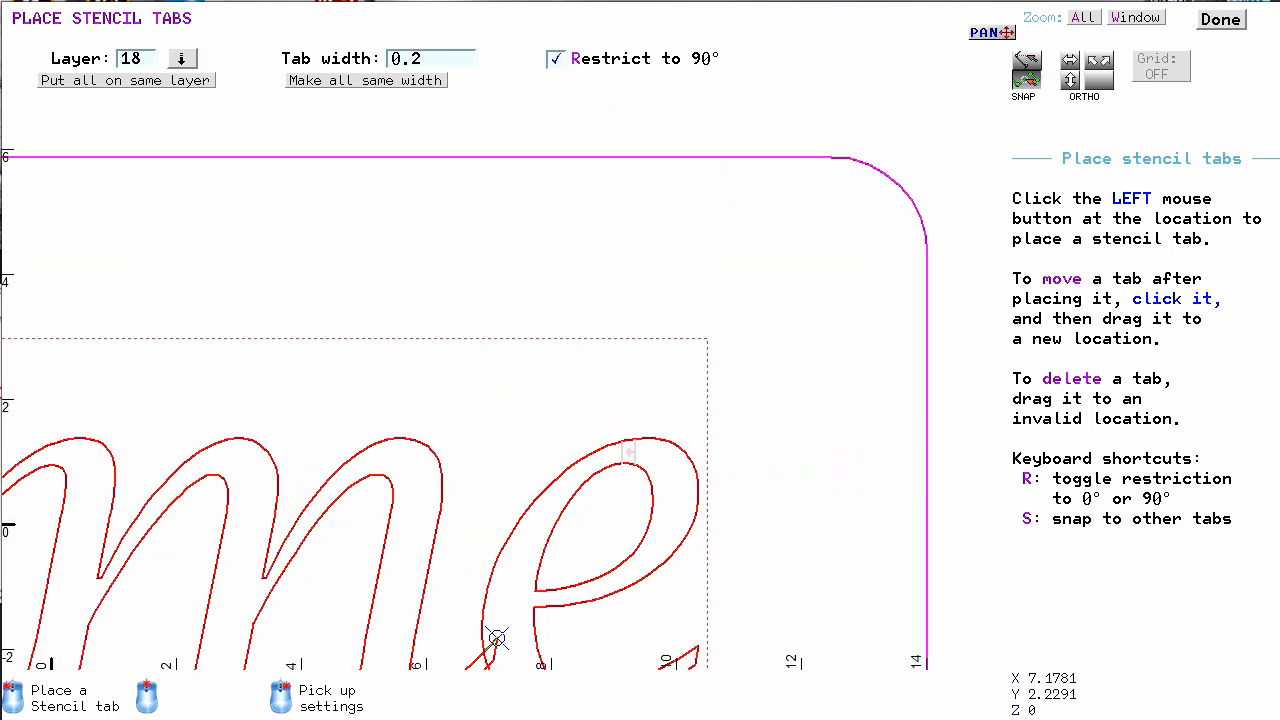
click(530, 270)
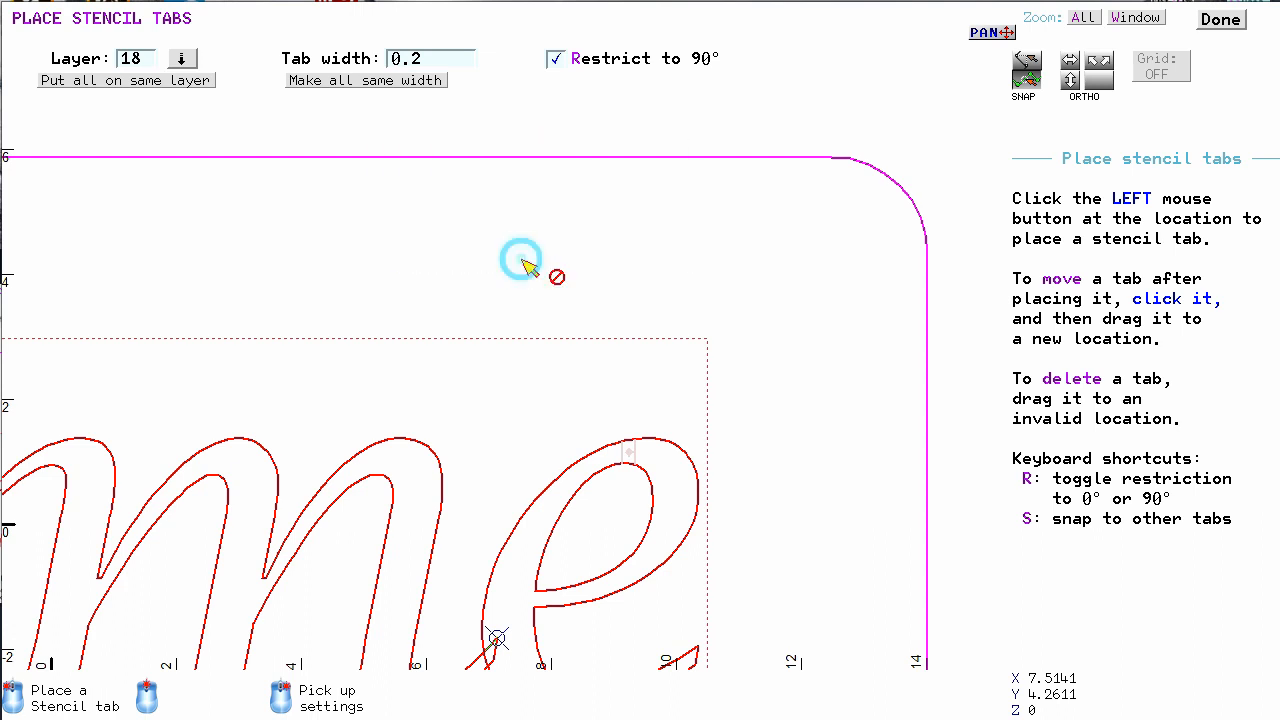
Set the tab width to 0.3 and apply that width to all stencil tabs
scroll(513, 405, down, 3)
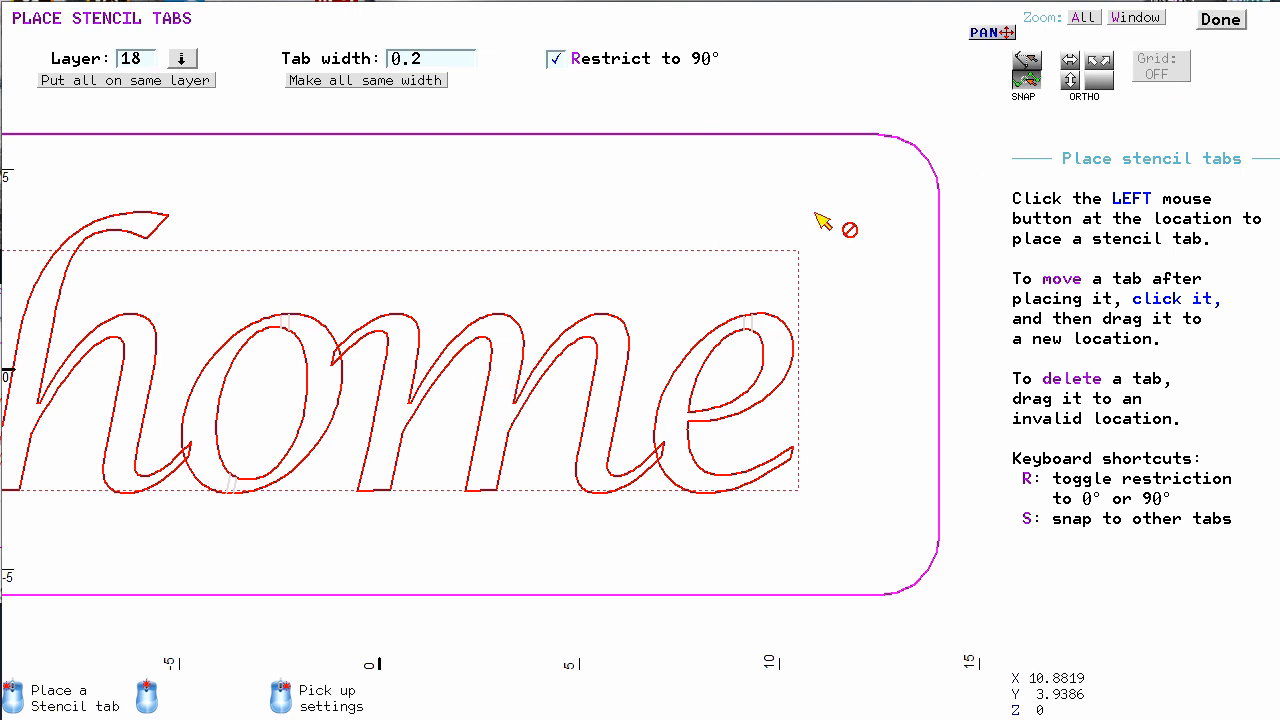
click(455, 58)
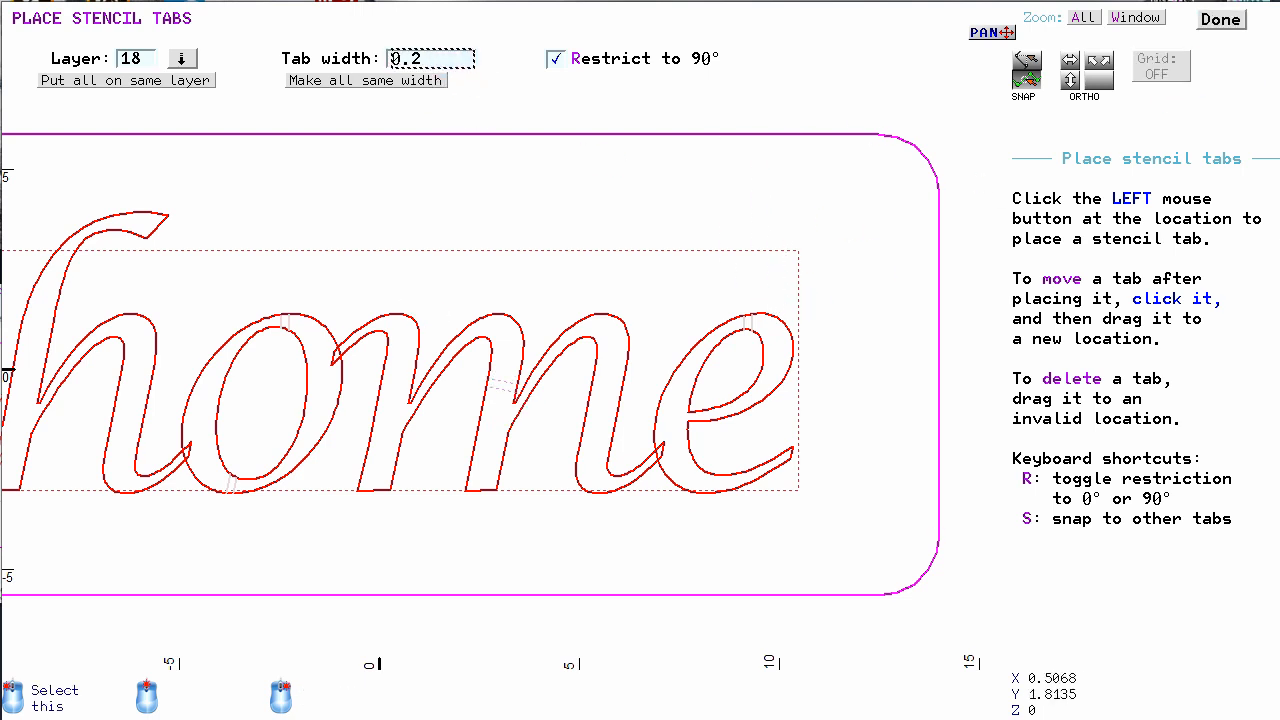
text(.3)
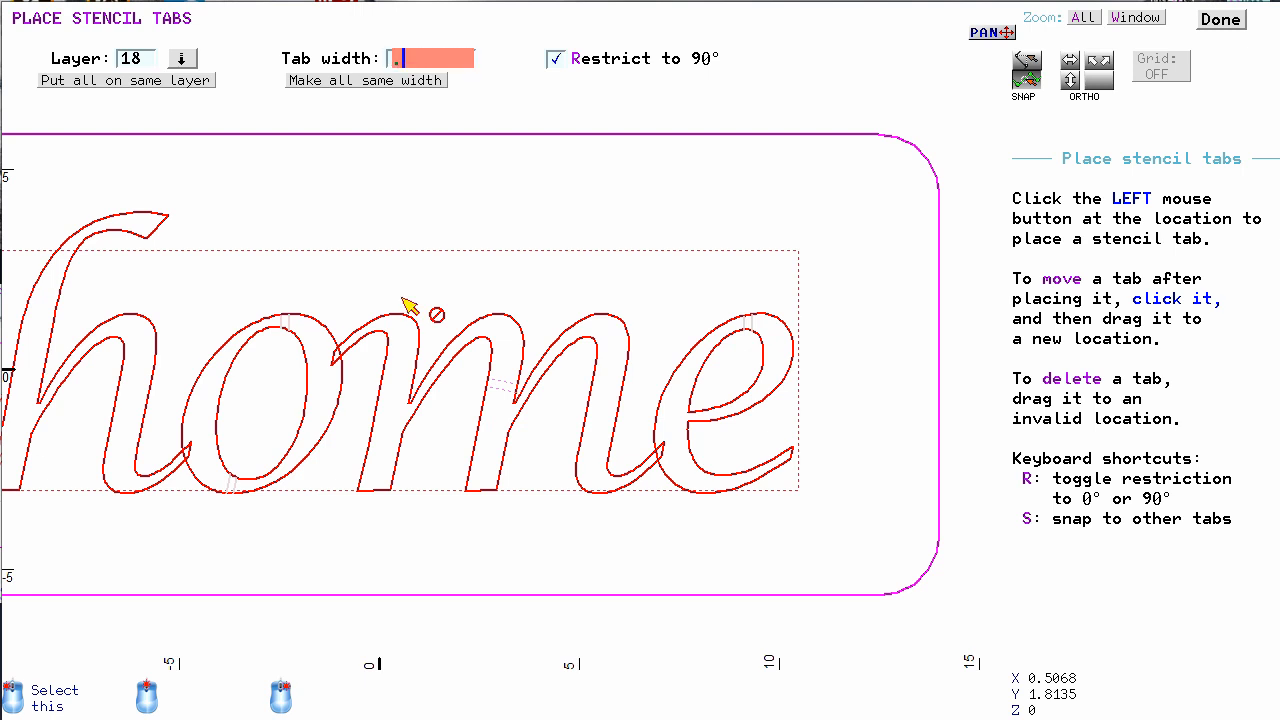
click(386, 82)
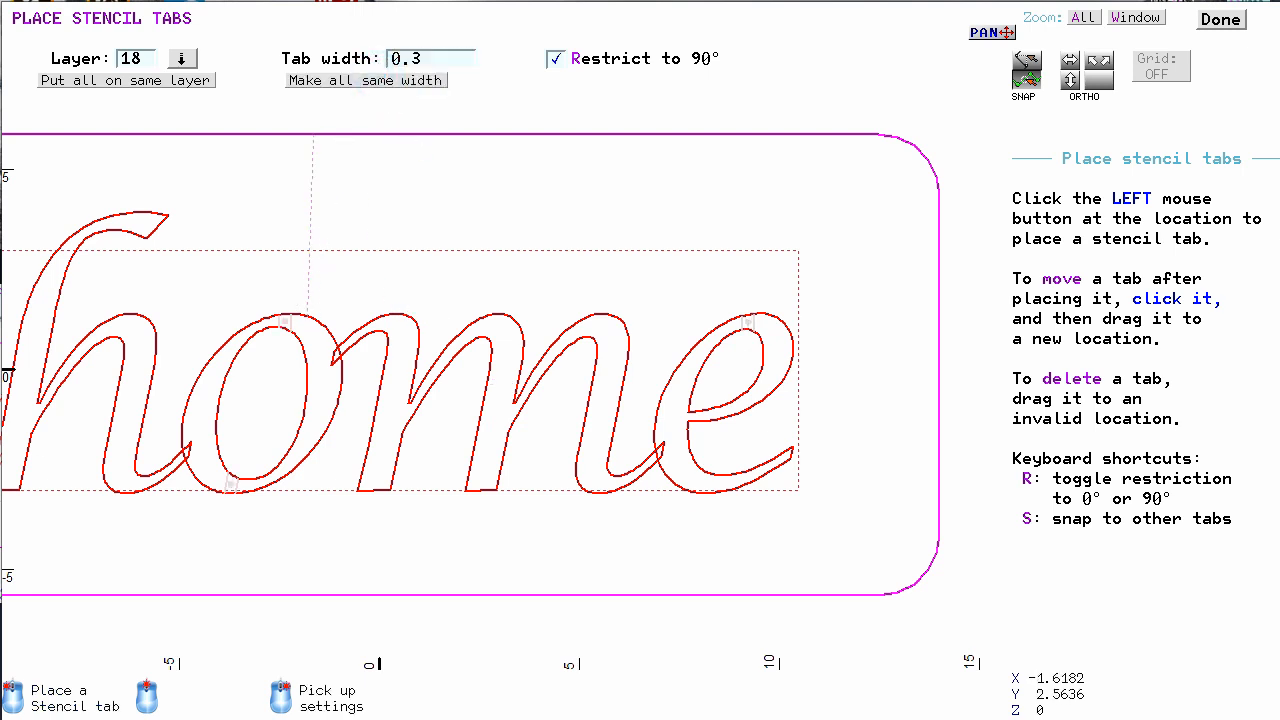
scroll(486, 386, up, 5)
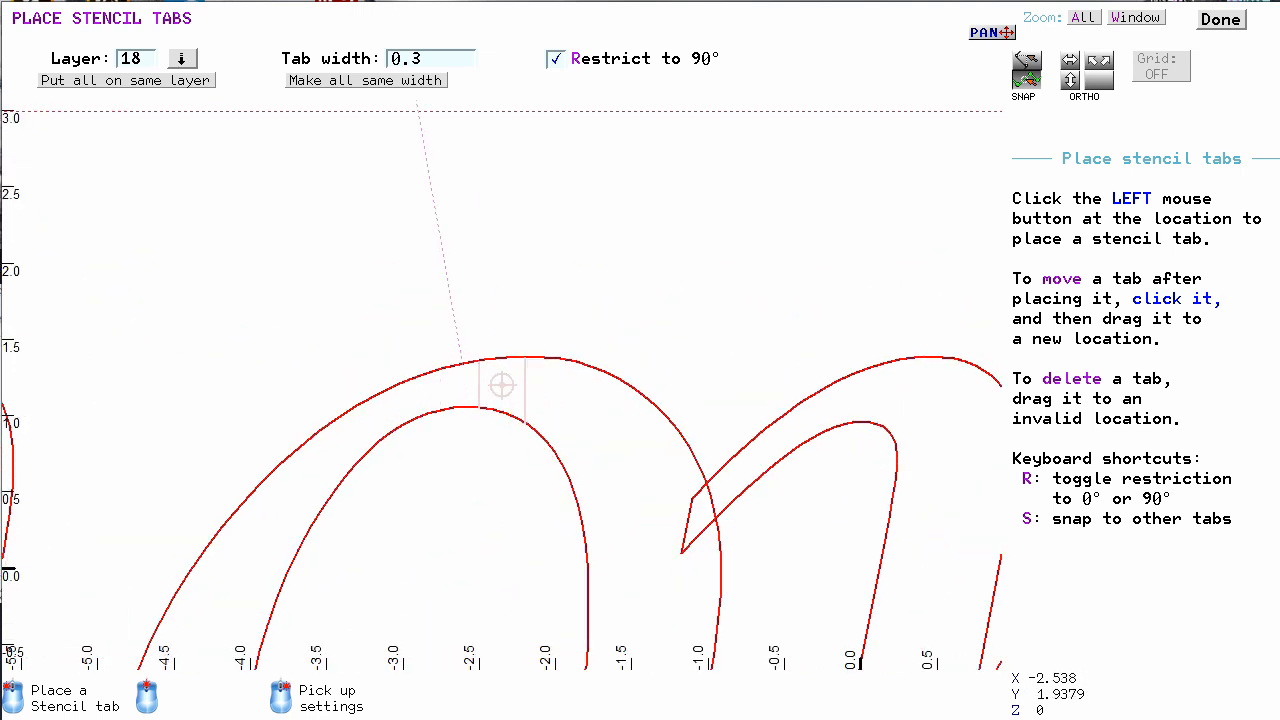
click(412, 82)
click(419, 60)
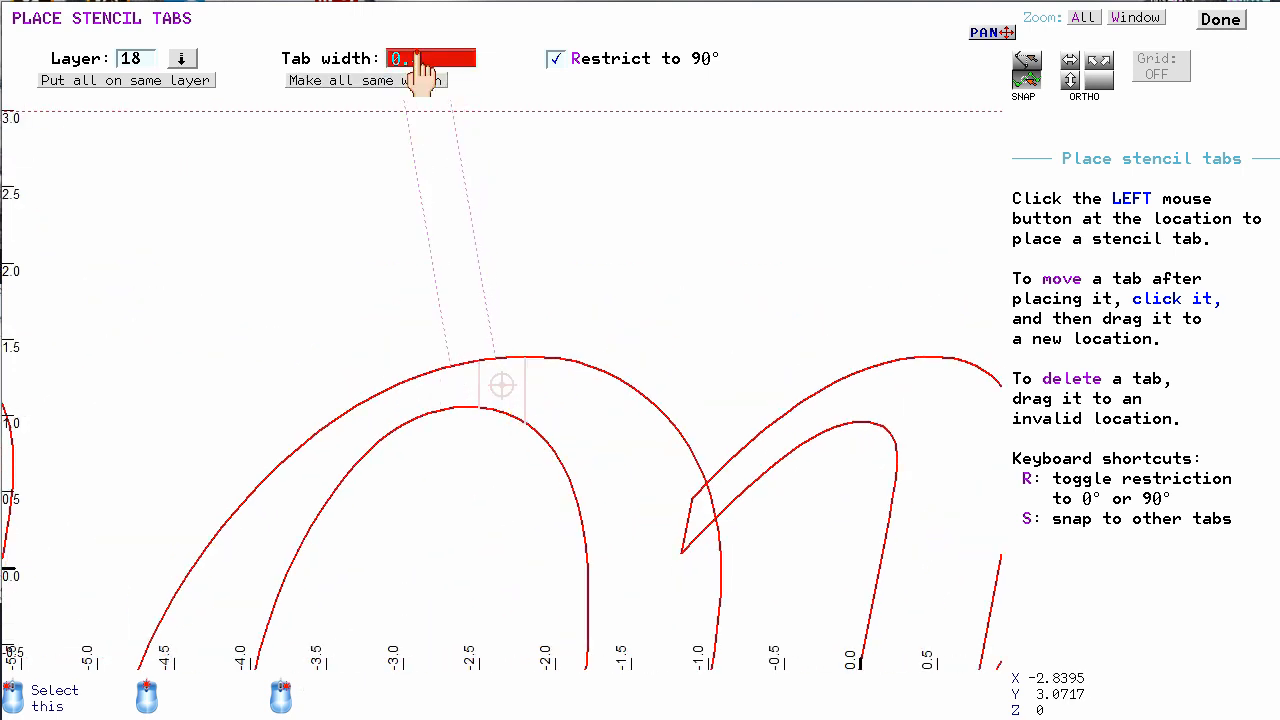
Place an upright stencil tab across the inner end of the e's crossbar, beside its open corner
scroll(938, 405, down, 2)
scroll(790, 465, up, 3)
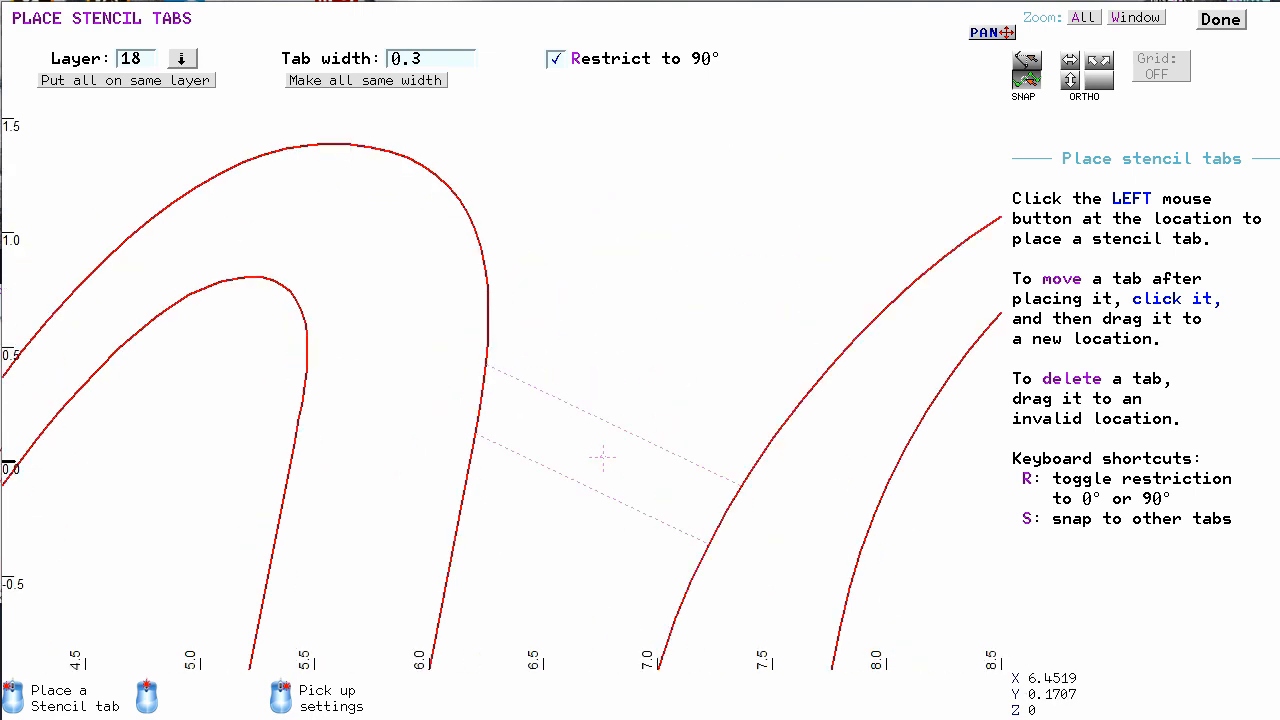
scroll(602, 450, down, 3)
scroll(545, 505, up, 5)
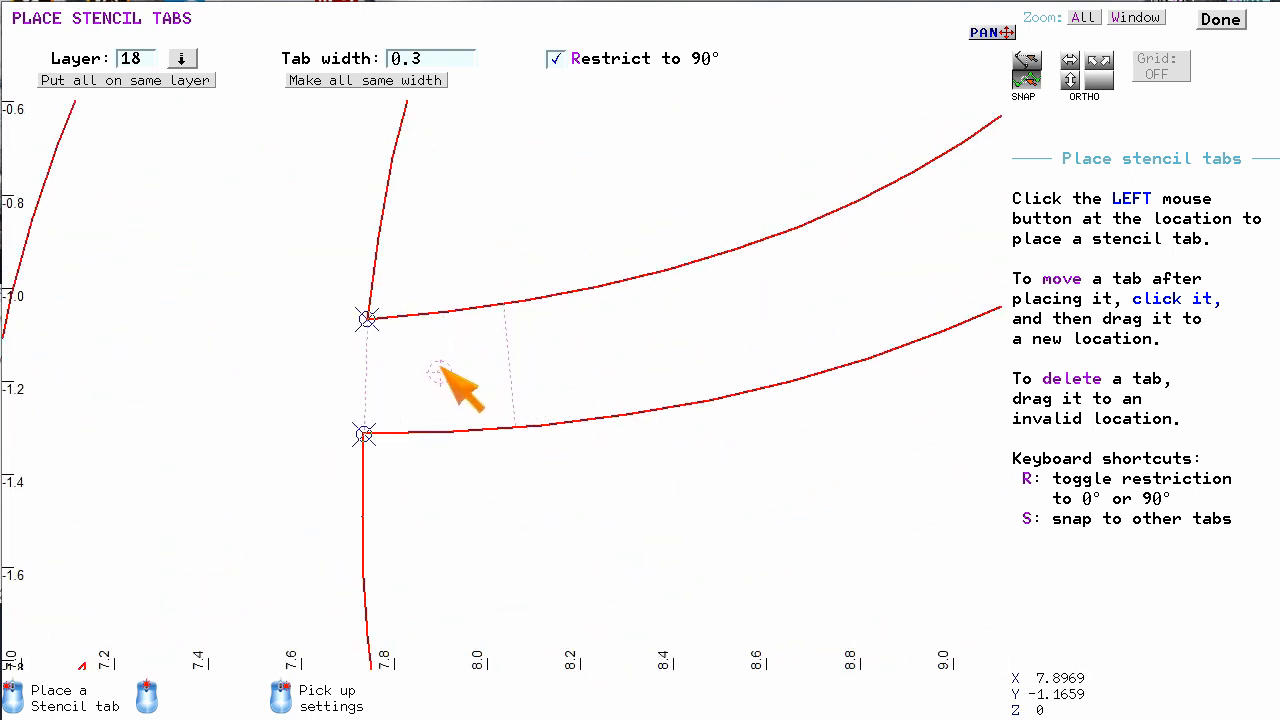
click(465, 369)
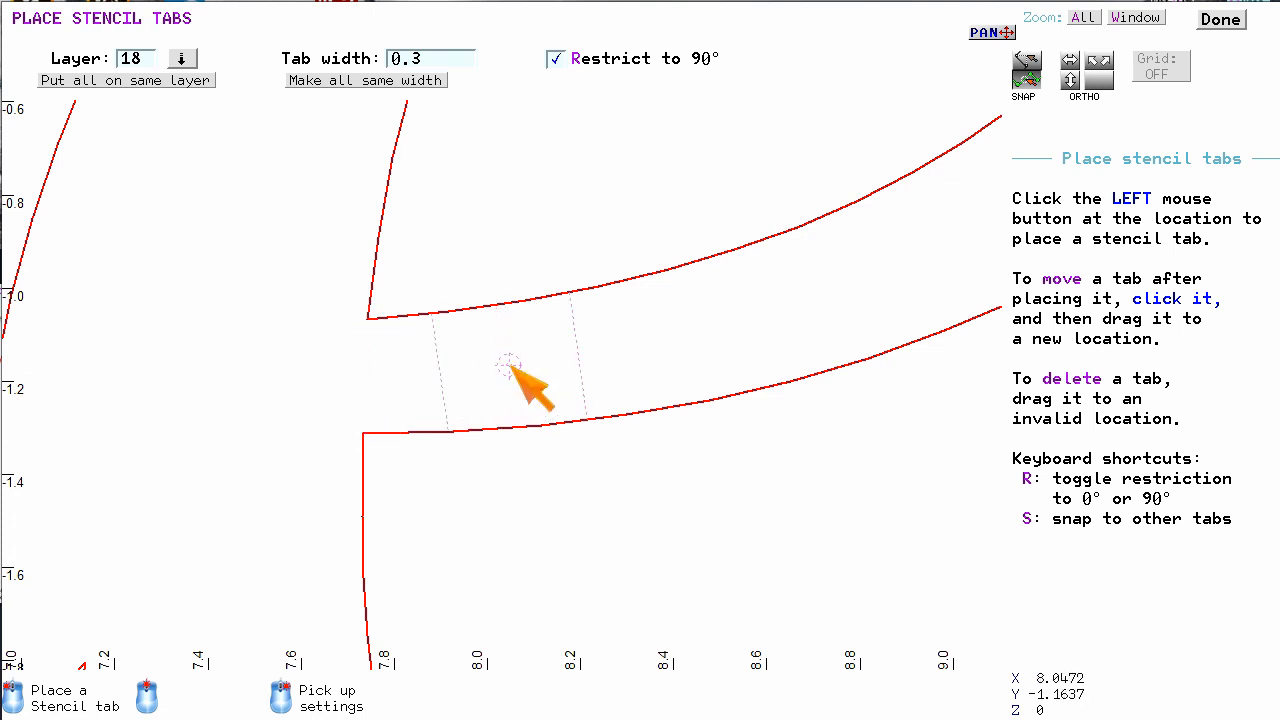
key(r)
click(438, 375)
scroll(514, 409, down, 5)
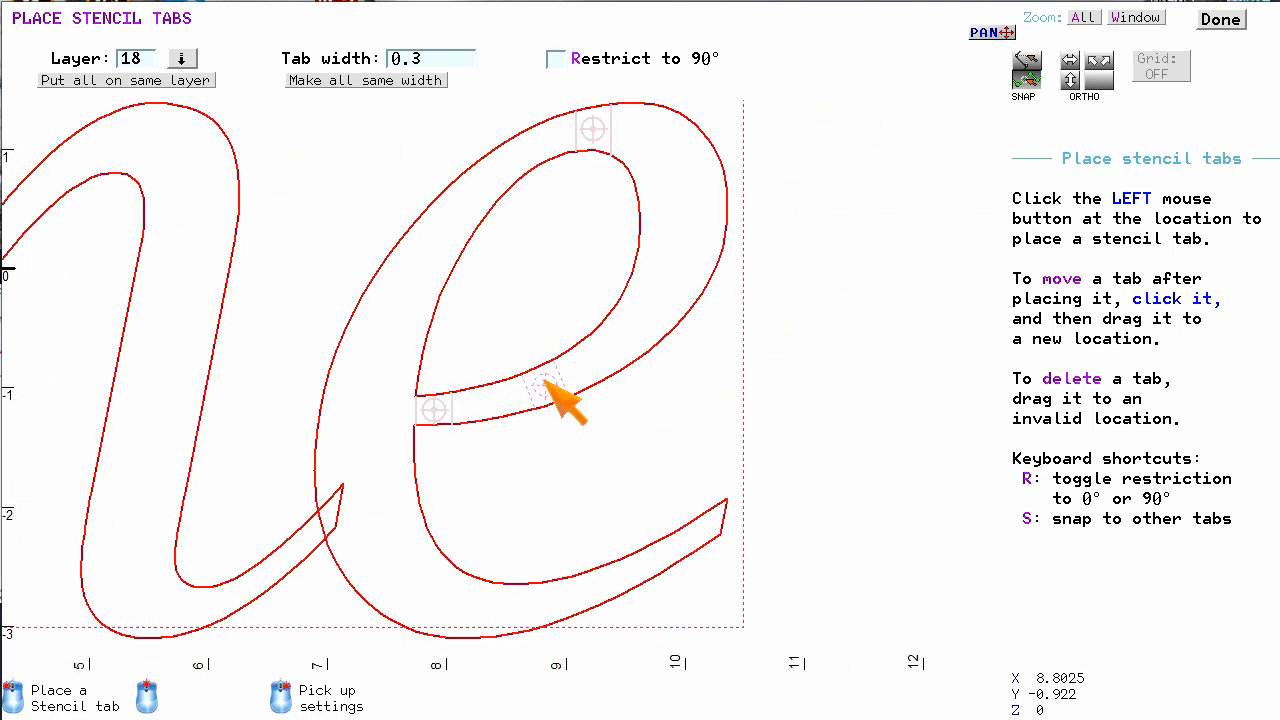
Finish placing stencil tabs and allow moving the four corner nodes of the tab at the top of the e
scroll(573, 224, down, 1)
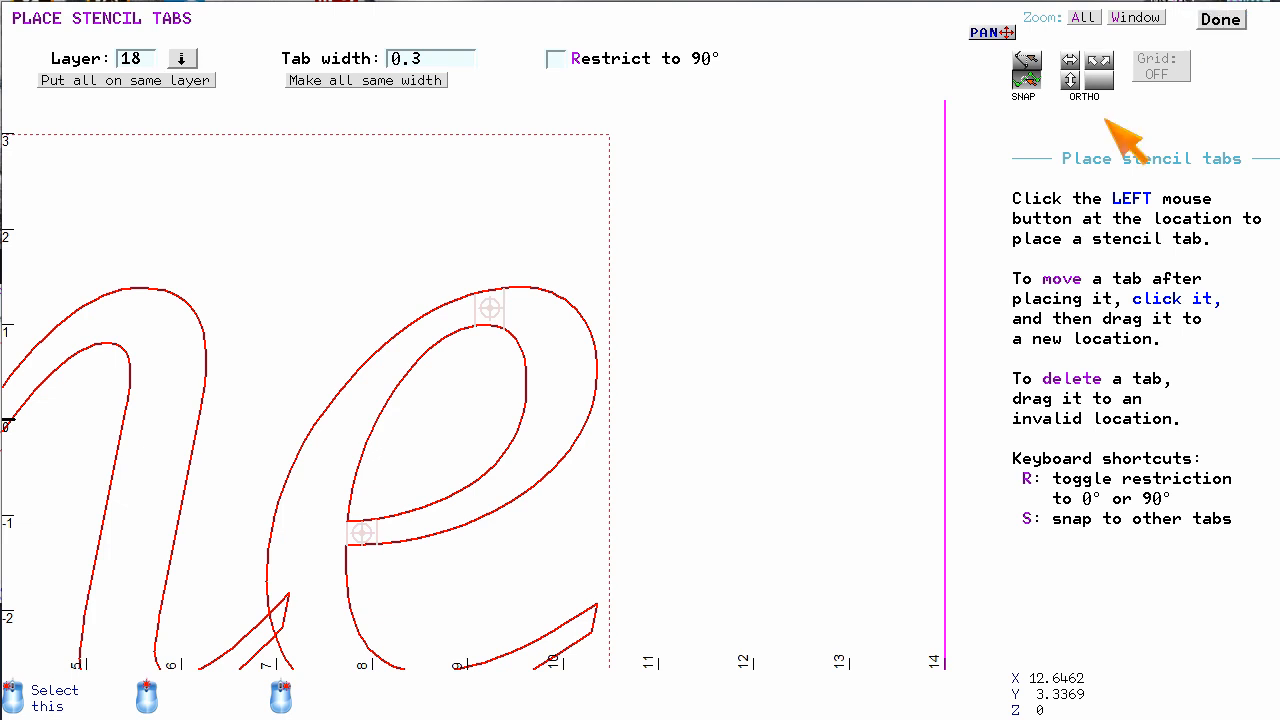
click(1216, 20)
scroll(459, 255, up, 3)
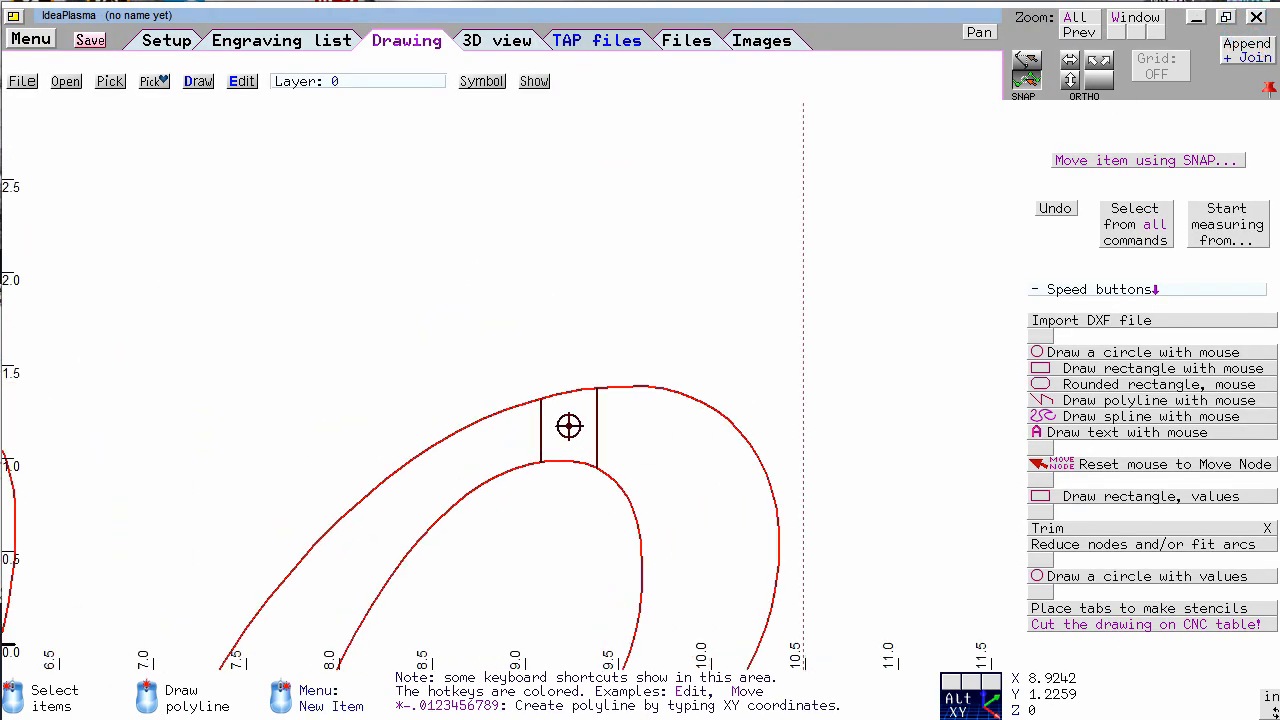
click(570, 428)
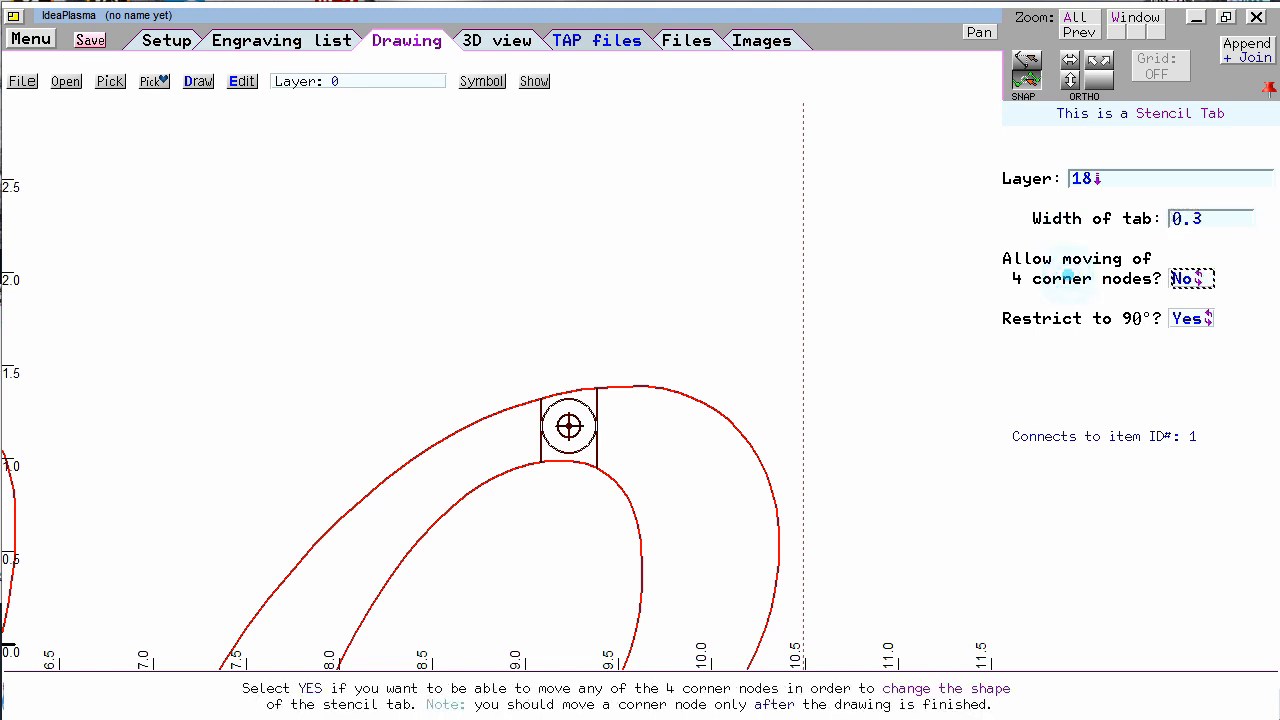
click(1200, 283)
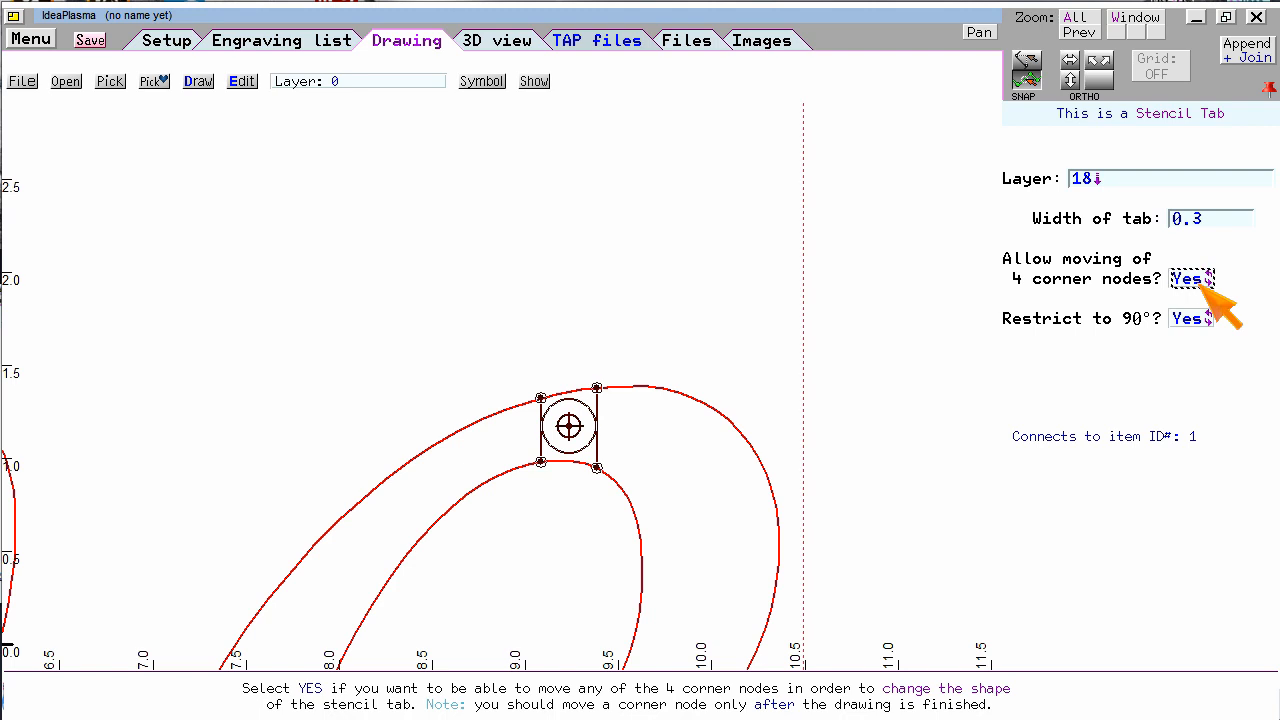
click(1199, 284)
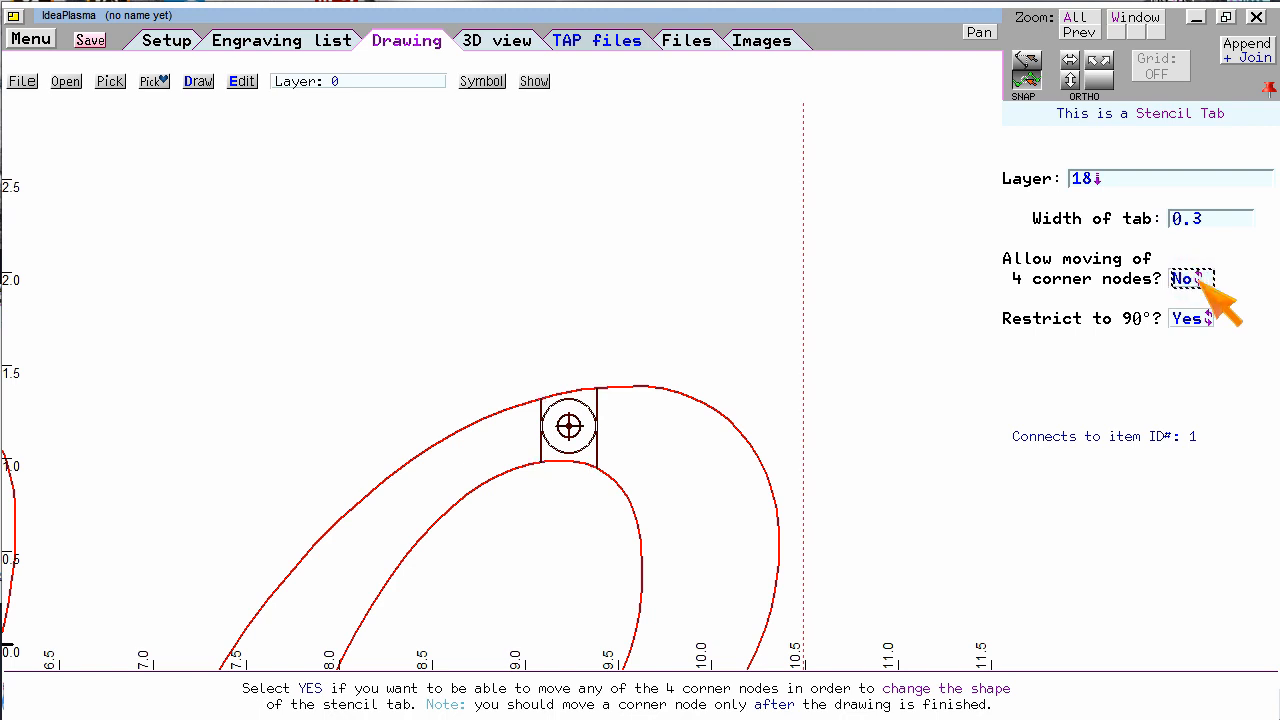
click(1200, 282)
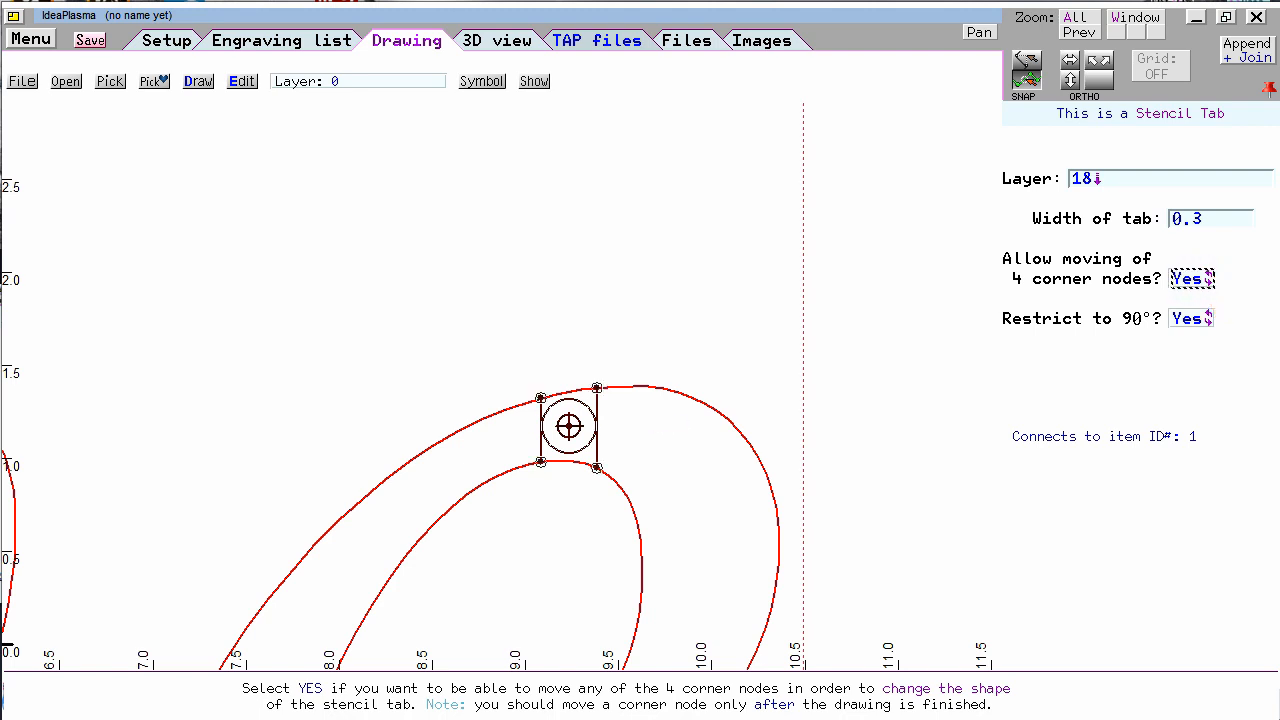
Slant the e's top tab by moving its upper right corner right along the outer curve and its lower left corner left along the inner curve
scroll(510, 550, up, 5)
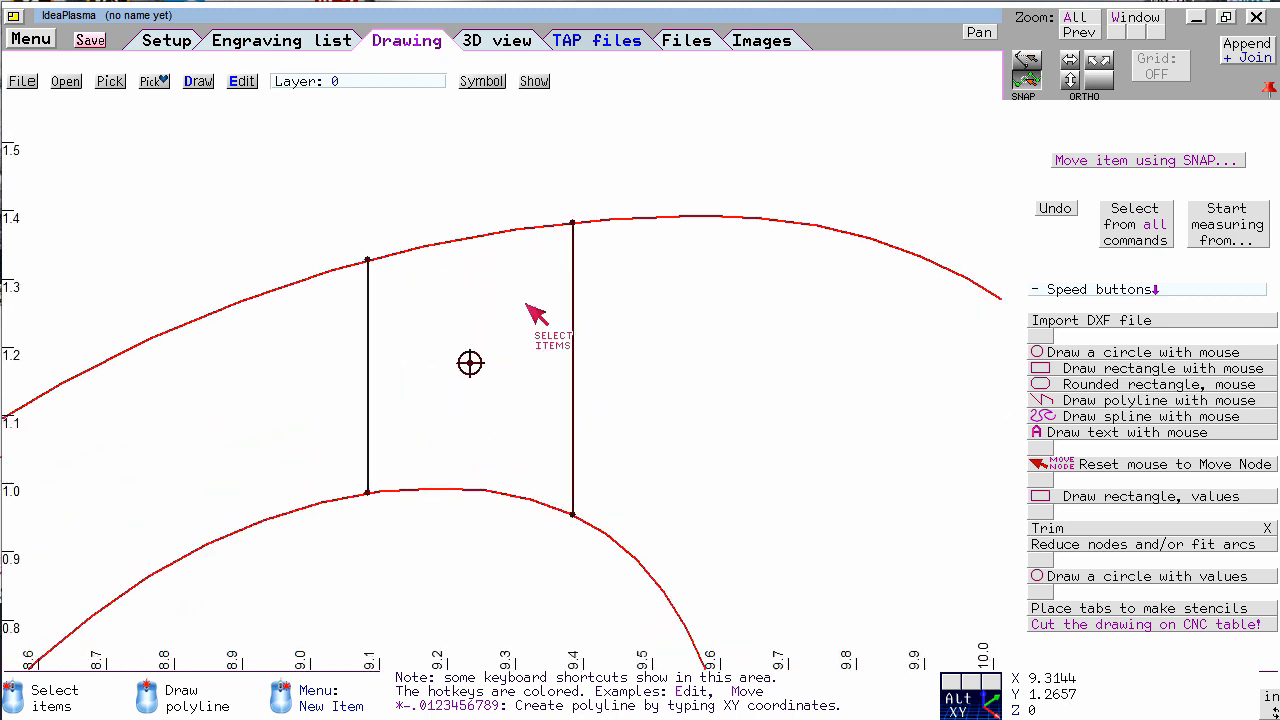
drag(577, 224, 703, 215)
scroll(423, 480, down, 1)
drag(457, 395, 391, 421)
click(427, 386)
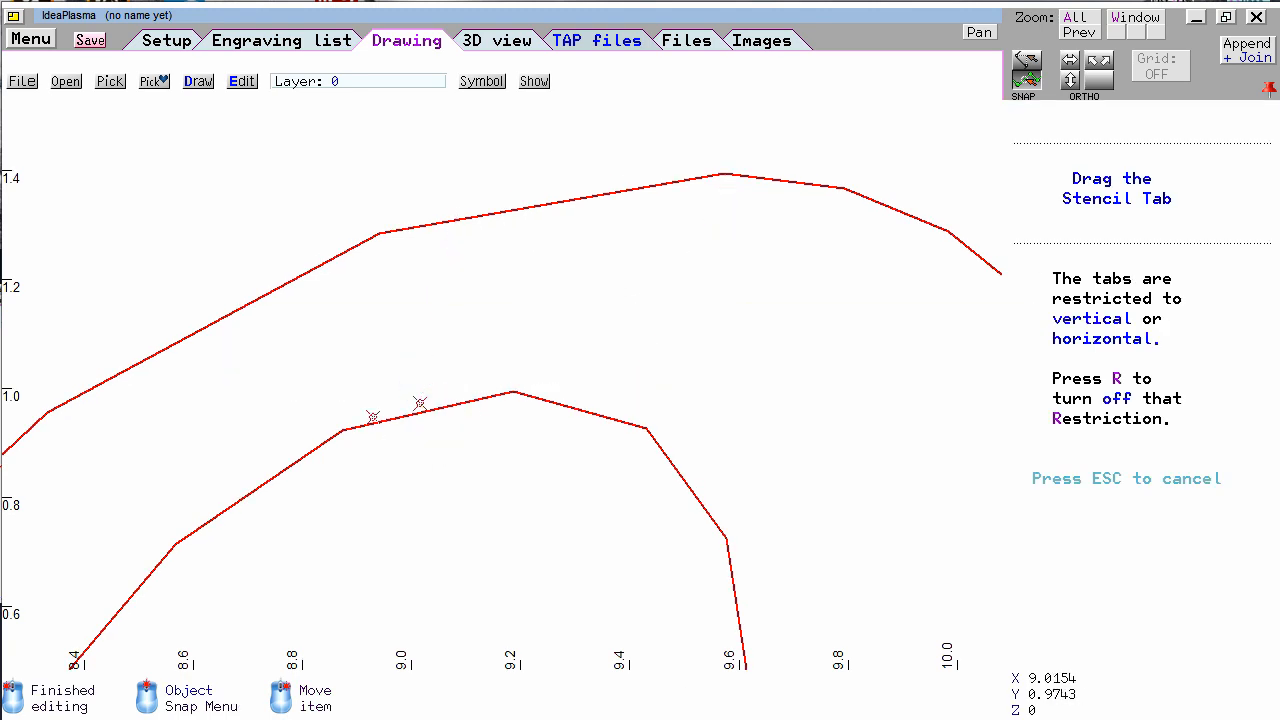
click(387, 417)
scroll(433, 405, down, 3)
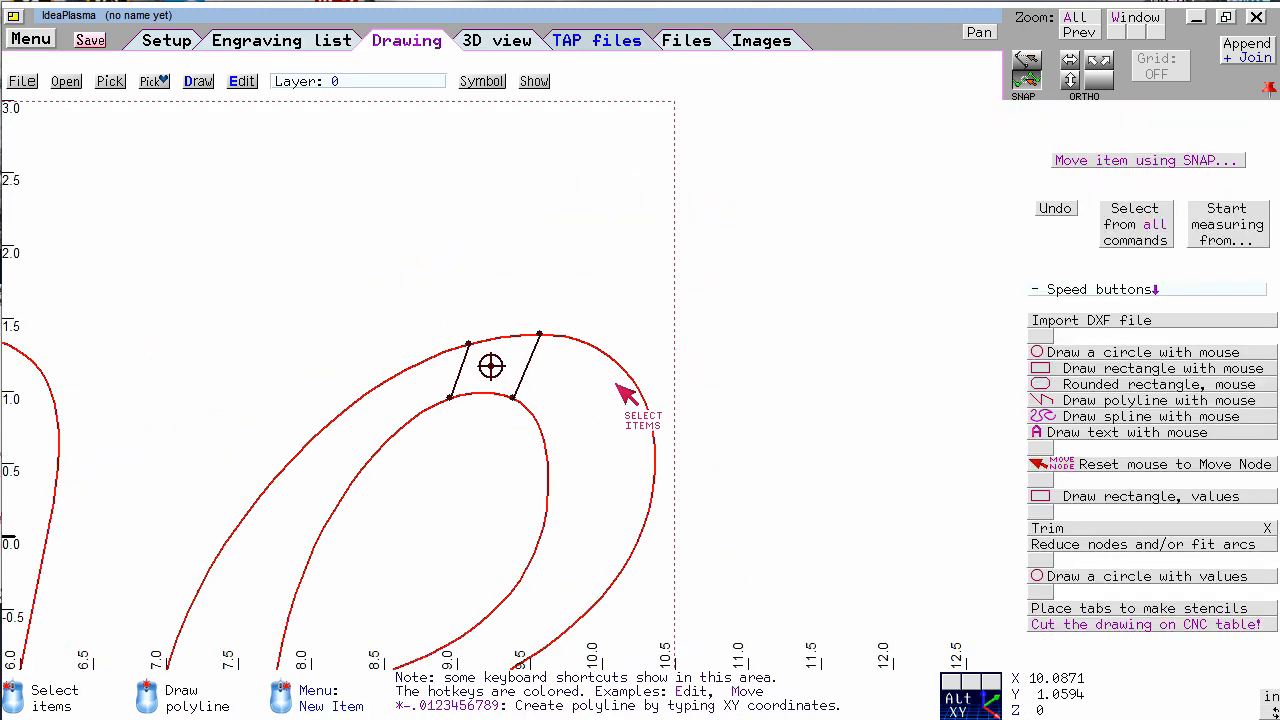
Splice the e's top stencil tab and its related tabs into the letter outline
click(490, 366)
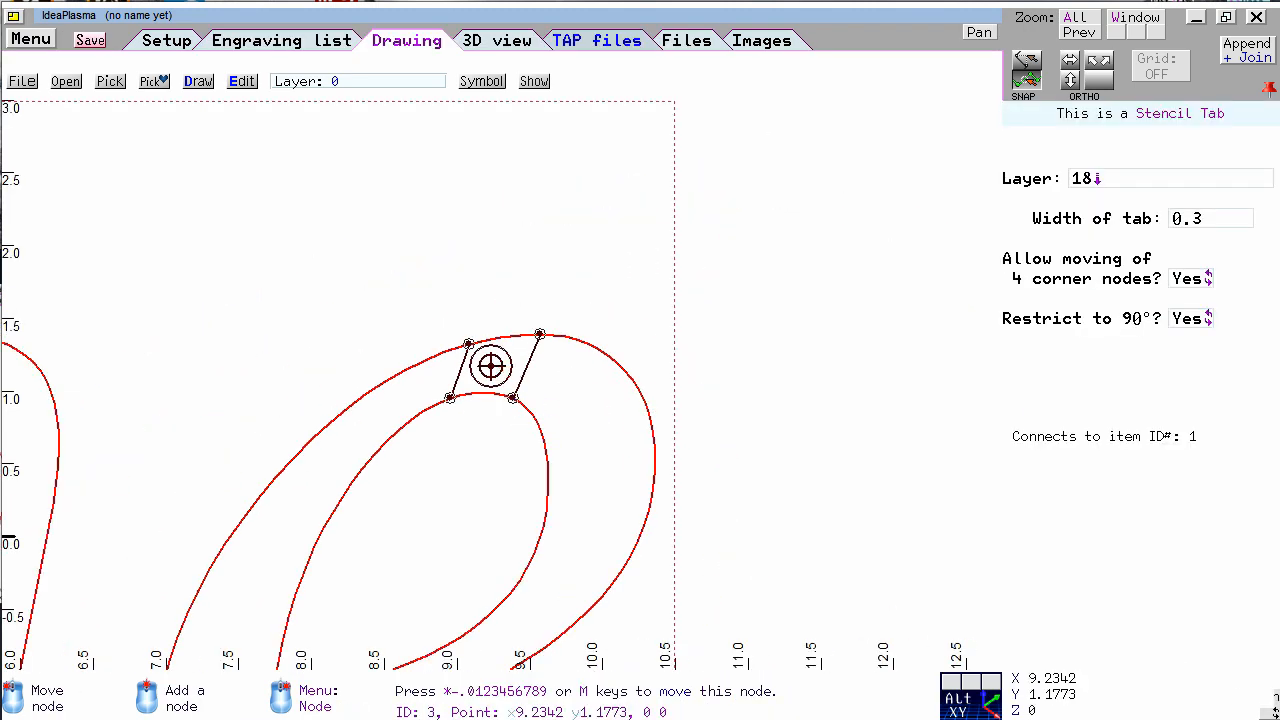
right_click(490, 366)
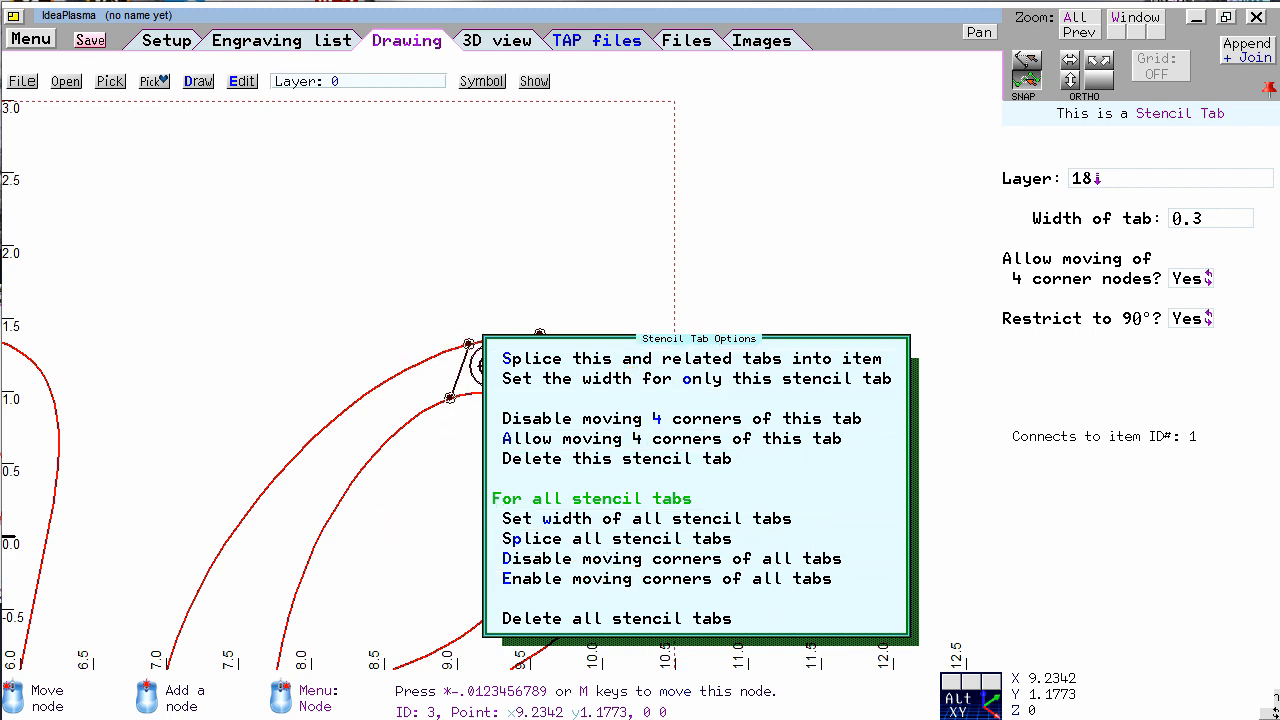
click(616, 358)
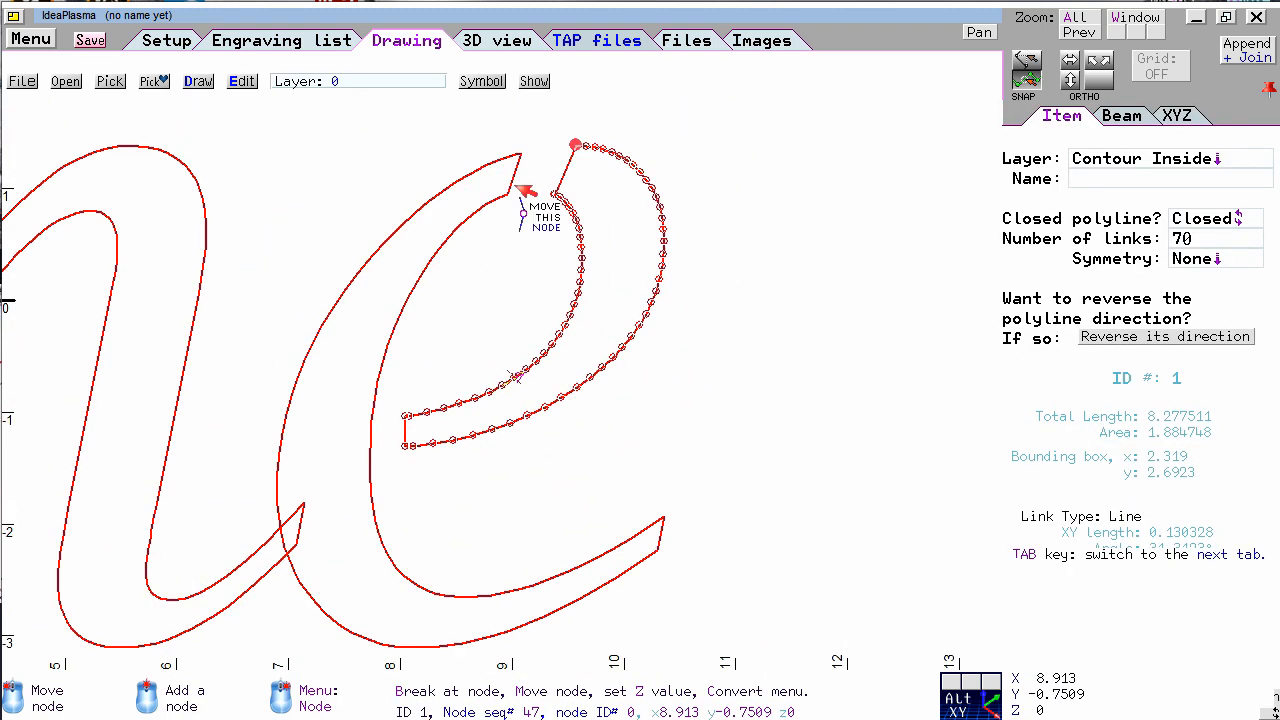
Move the upper corner node of the left stroke end at the e's top gap to about X 9.12, Y 1.13
scroll(515, 187, up, 1)
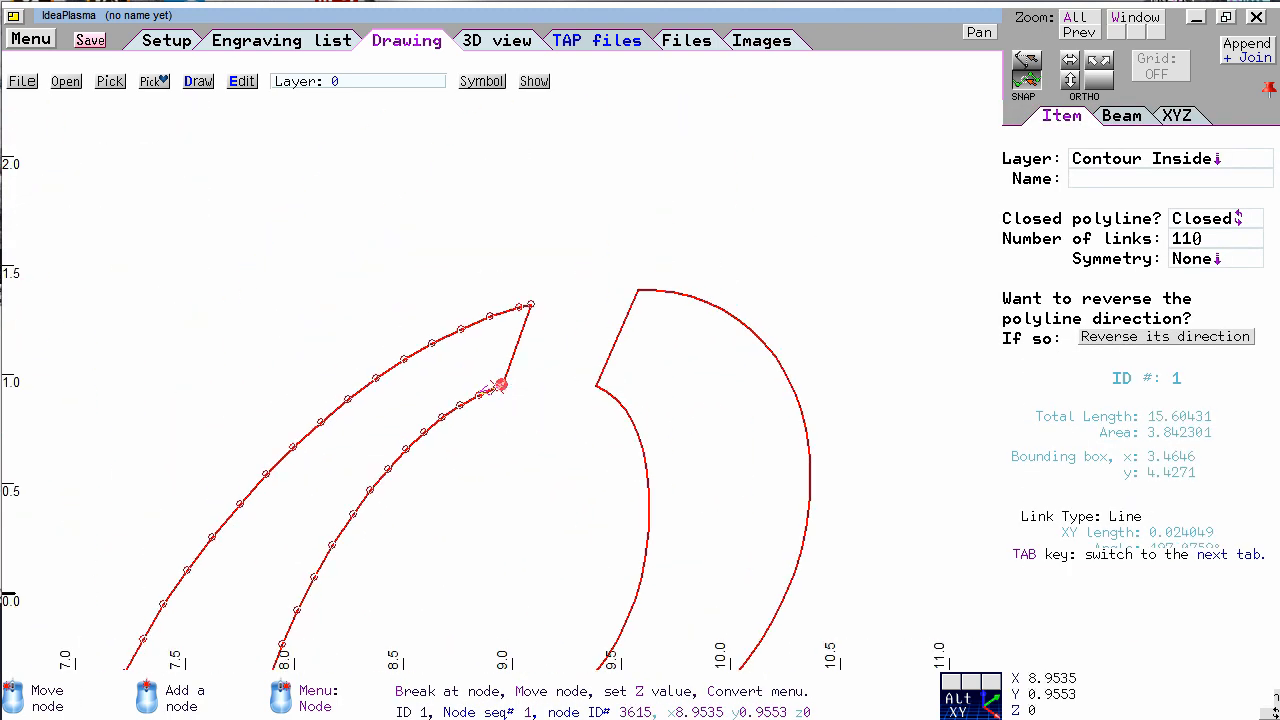
click(532, 300)
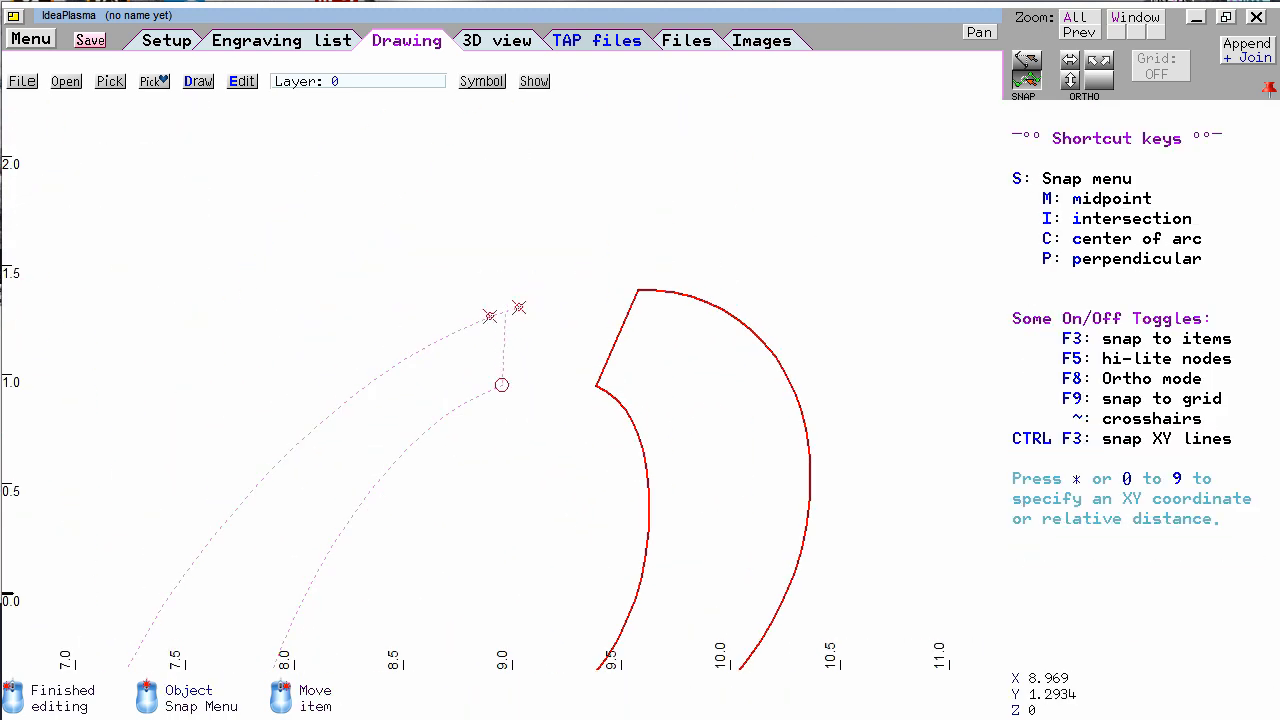
click(536, 322)
click(600, 574)
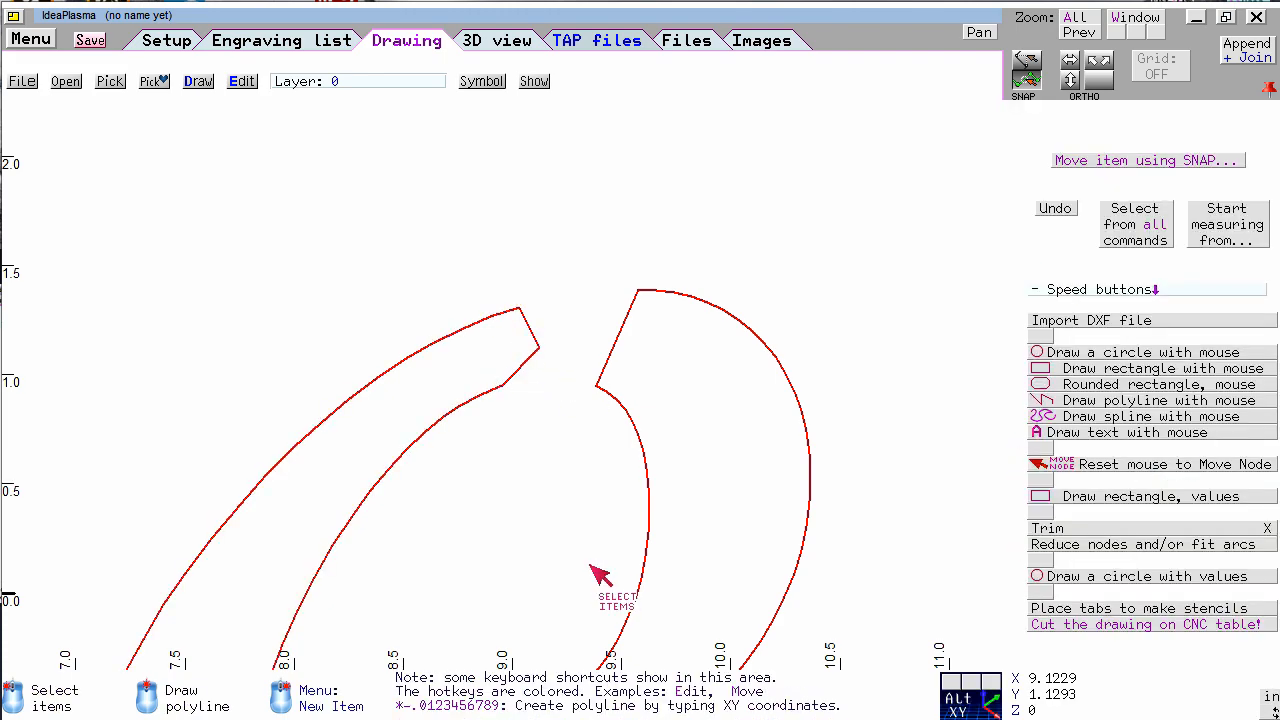